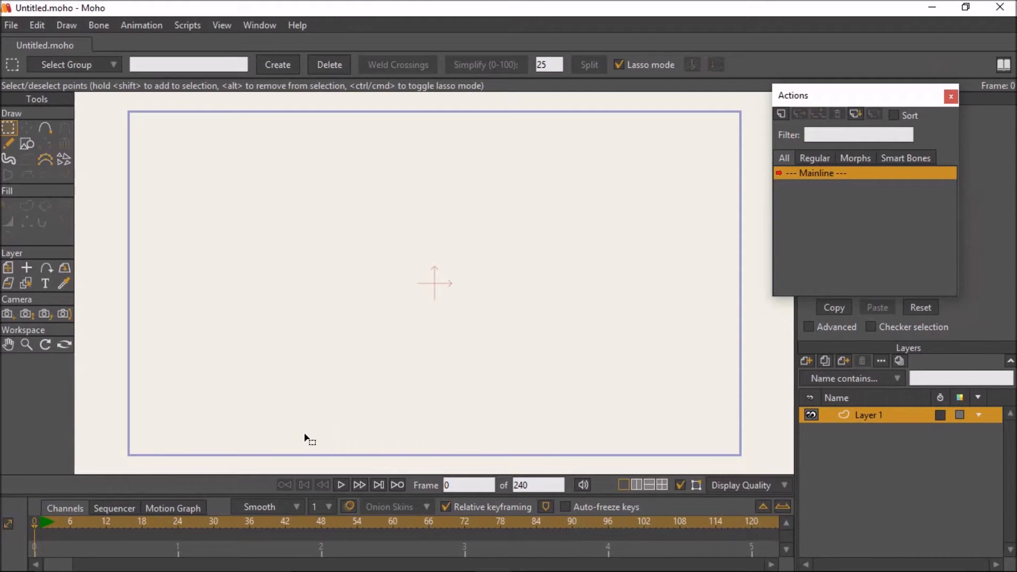
Turn on the grid and draw a rectangle centred on the origin, about 20 by 8 grid squares.
{"action": "key", "text": "ctrl+g"}
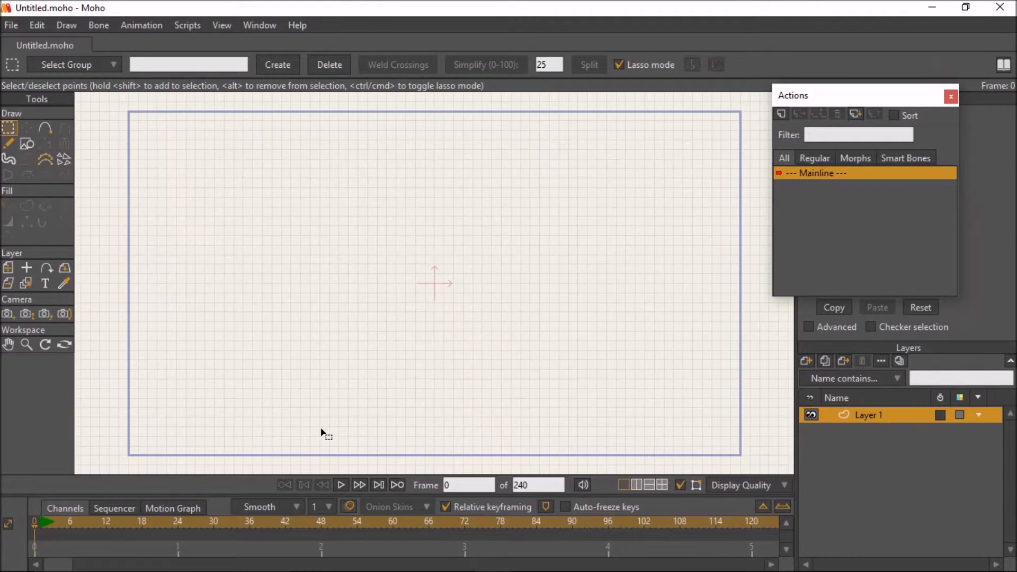
{"action": "scroll", "coordinate": [429, 296], "scroll_direction": "up", "scroll_amount": 1}
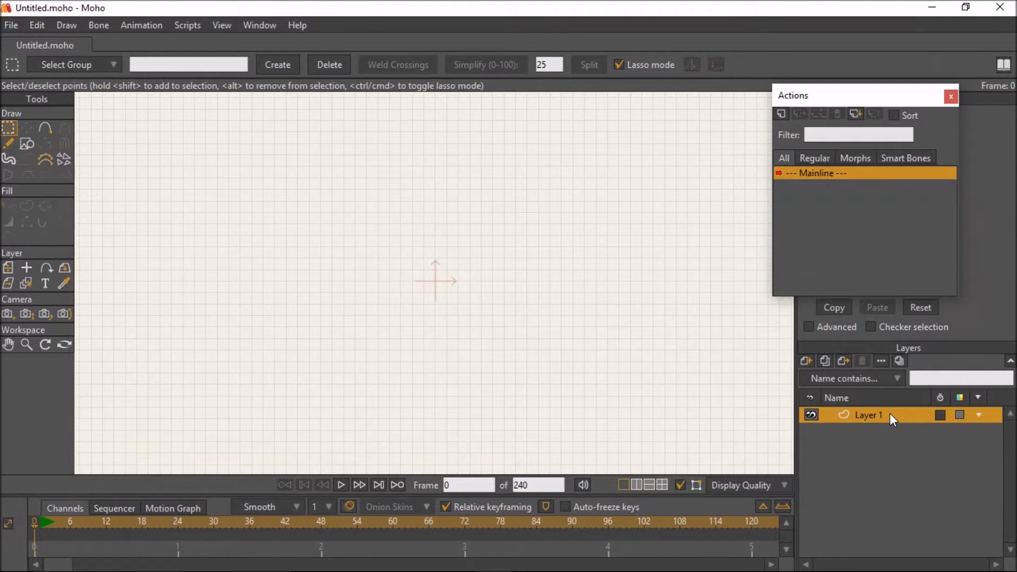
{"action": "left_click", "coordinate": [28, 144]}
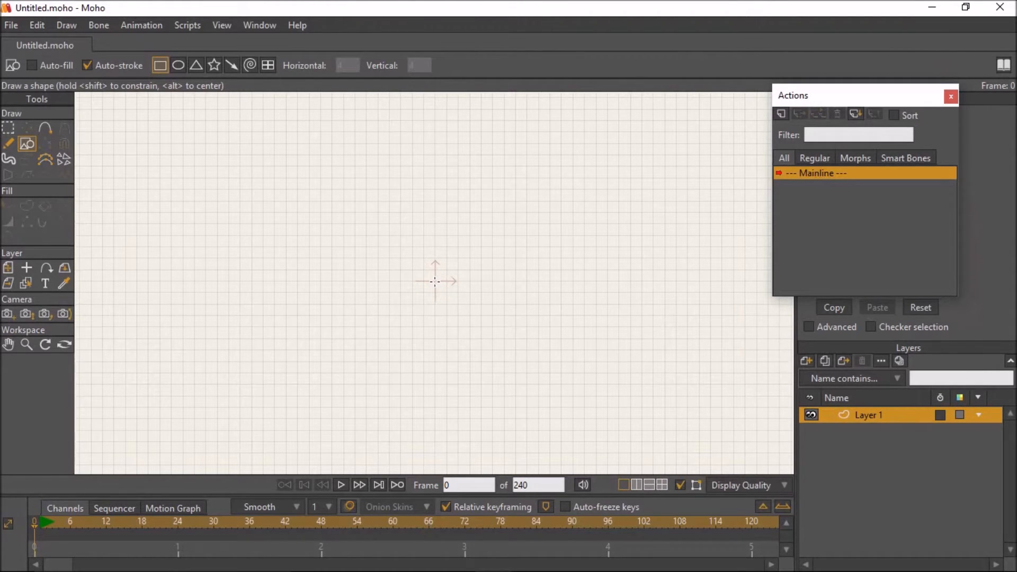
{"action": "mouse_move", "coordinate": [435, 281]}
{"action": "left_mouse_down"}
{"action": "mouse_move", "coordinate": [332, 256]}
{"action": "mouse_move", "coordinate": [332, 236]}
{"action": "mouse_move", "coordinate": [318, 237]}
{"action": "left_mouse_up"}
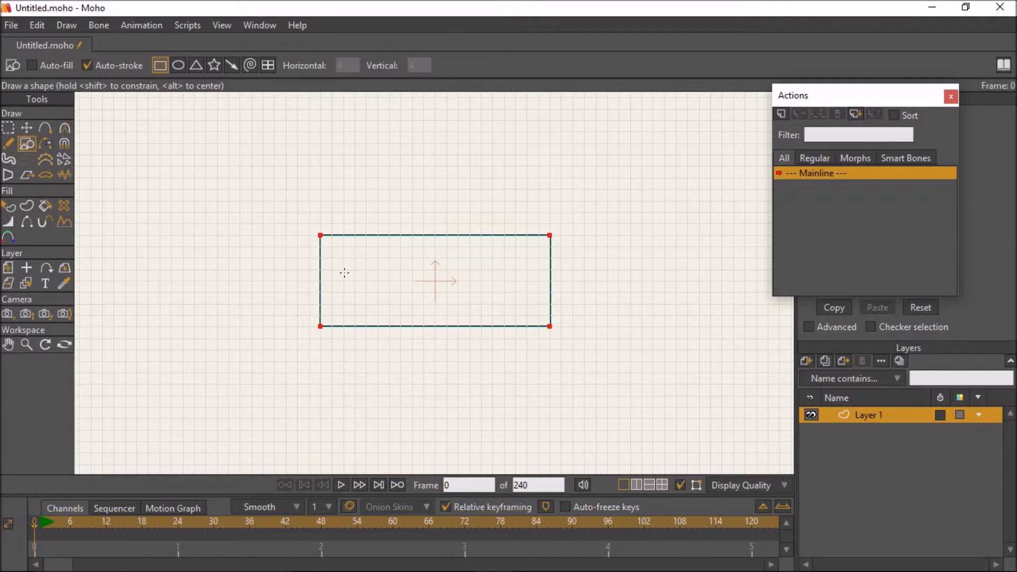
Check the grid style and spacing in the grid settings, leaving them as they are.
{"action": "left_click", "coordinate": [247, 26]}
{"action": "left_click", "coordinate": [208, 24]}
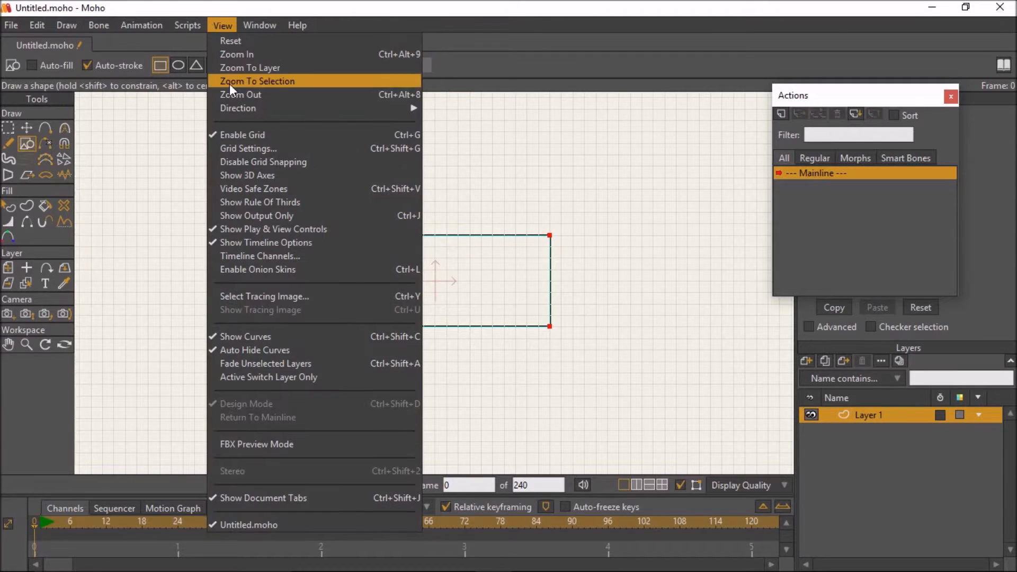
{"action": "left_click", "coordinate": [250, 147]}
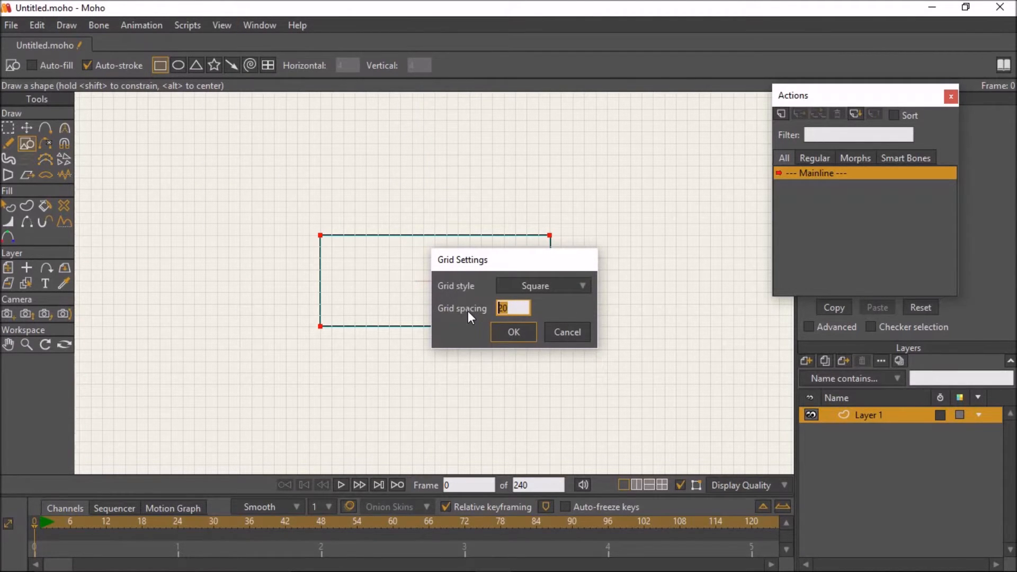
{"action": "left_click", "coordinate": [567, 332]}
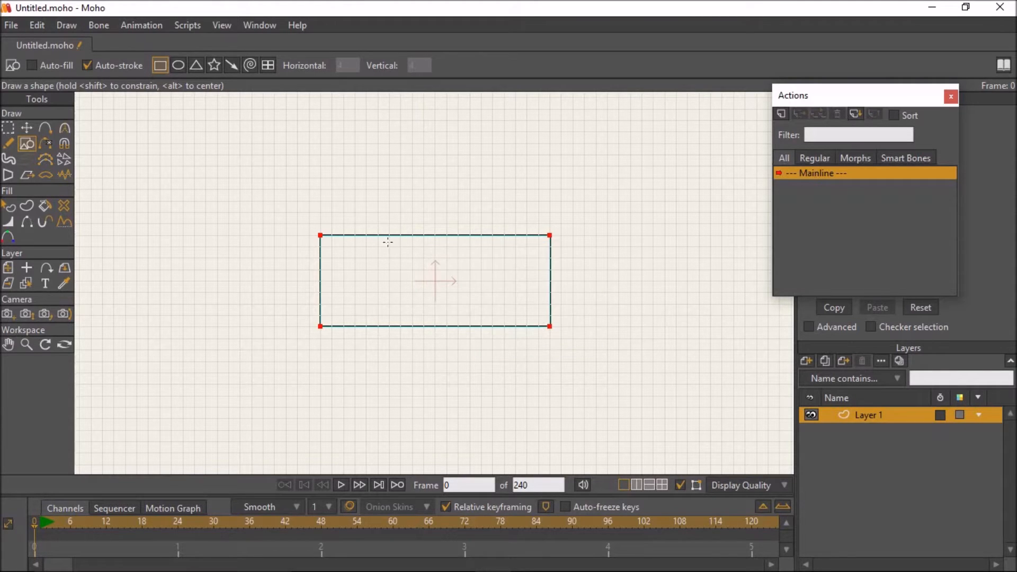
Stretch the rectangle's bottom edge down about two grid squares, keeping the top edge in place.
{"action": "scroll", "coordinate": [469, 242], "scroll_direction": "down", "scroll_amount": 4}
{"action": "scroll", "coordinate": [388, 249], "scroll_direction": "up", "scroll_amount": 5}
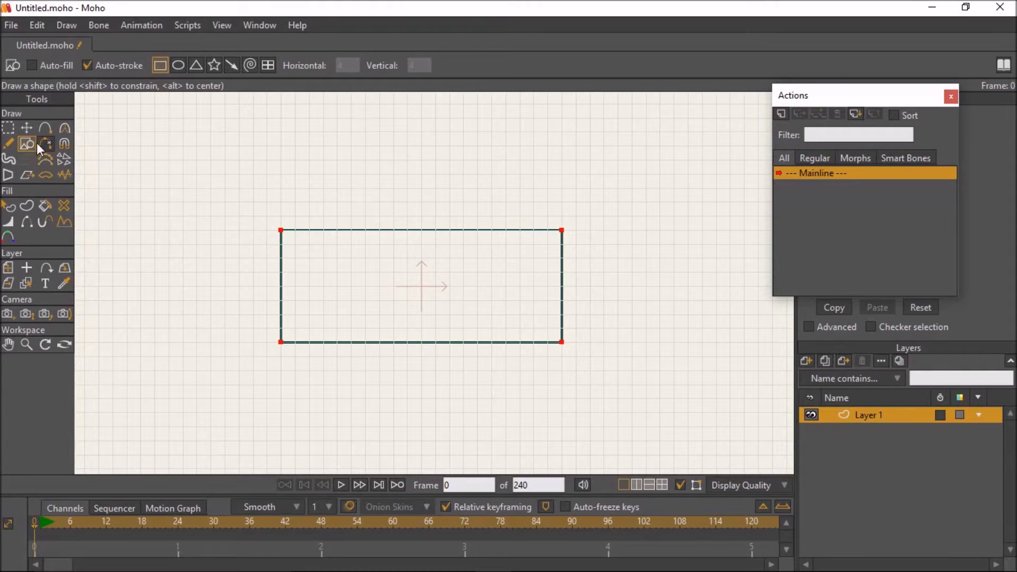
{"action": "left_click", "coordinate": [27, 128]}
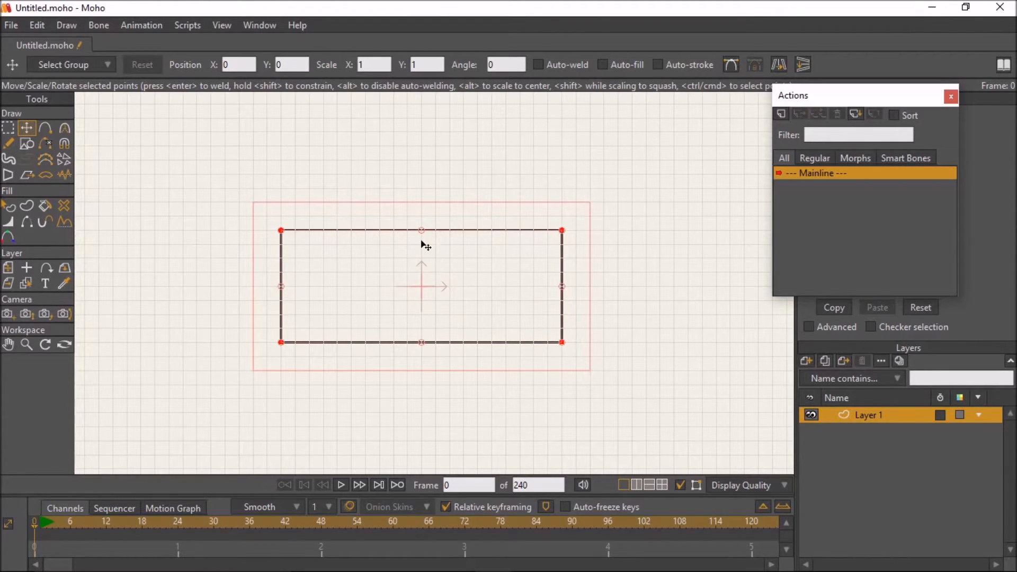
{"action": "scroll", "coordinate": [504, 285], "scroll_direction": "down", "scroll_amount": 3}
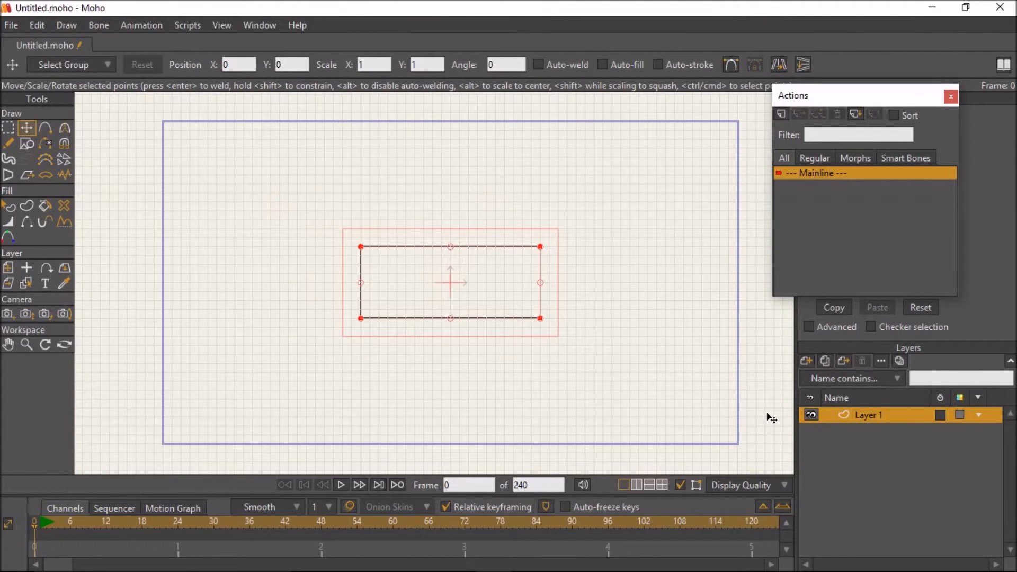
{"action": "scroll", "coordinate": [502, 326], "scroll_direction": "up", "scroll_amount": 3}
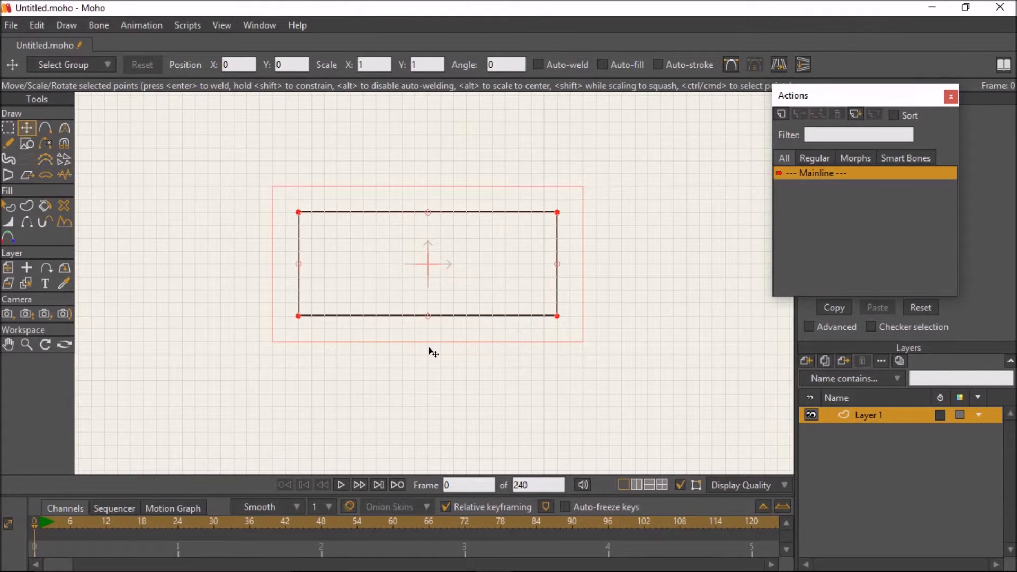
{"action": "left_click", "coordinate": [427, 317]}
{"action": "left_click_drag", "start_coordinate": [425, 313], "coordinate": [426, 339]}
{"action": "double_click", "coordinate": [426, 341]}
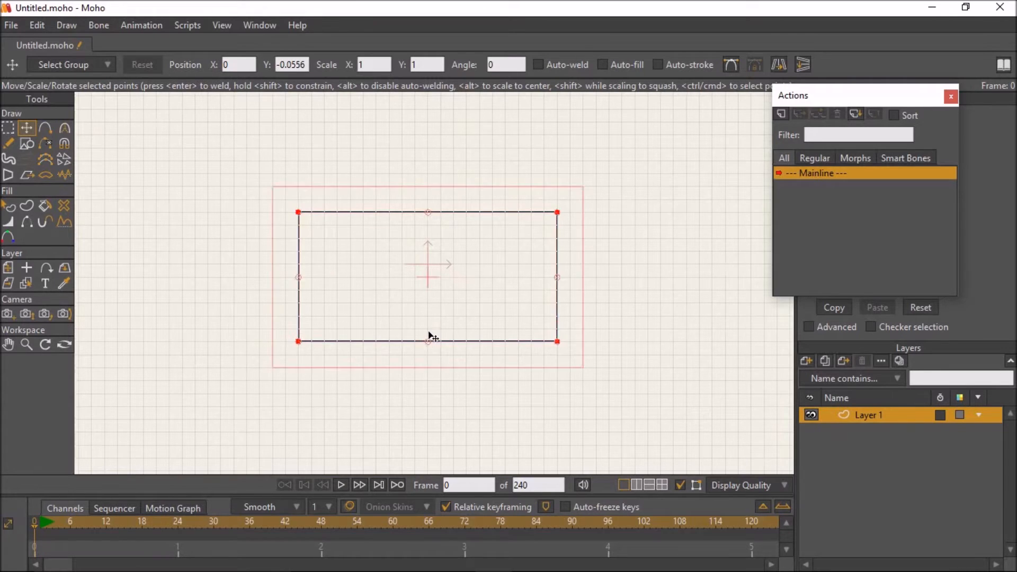
Rename the rectangle's layer to Side.
{"action": "scroll", "coordinate": [429, 334], "scroll_direction": "up", "scroll_amount": 2}
{"action": "scroll", "coordinate": [432, 336], "scroll_direction": "down", "scroll_amount": 4}
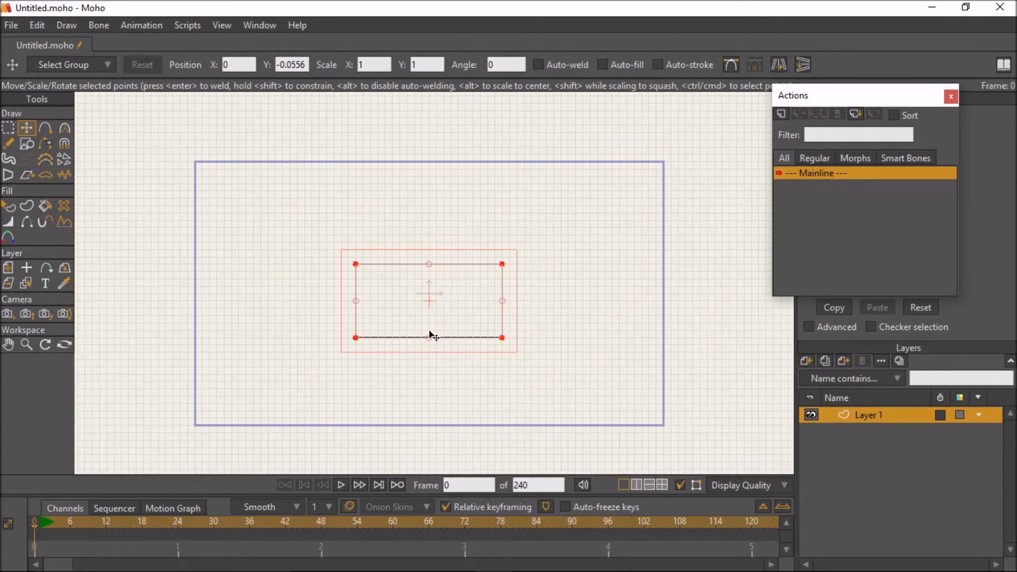
{"action": "double_click", "coordinate": [870, 414]}
{"action": "type", "text": "Side"}
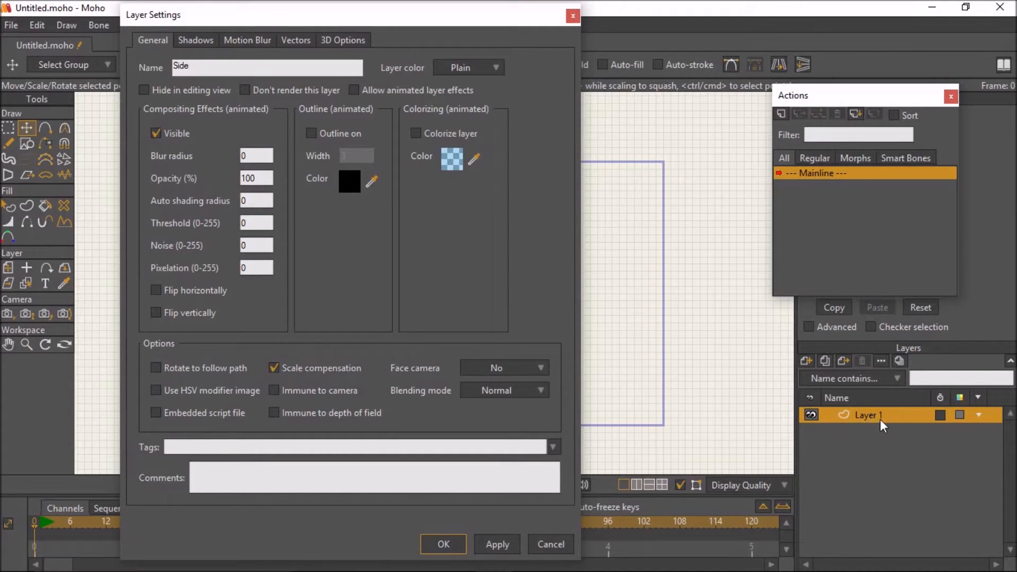
{"action": "left_click", "coordinate": [494, 546]}
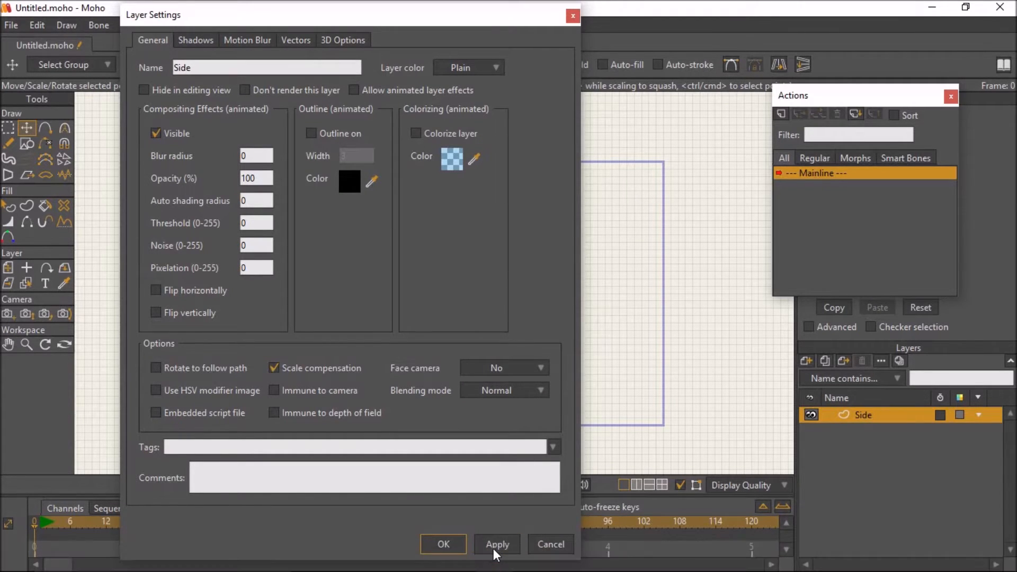
{"action": "left_click", "coordinate": [460, 545]}
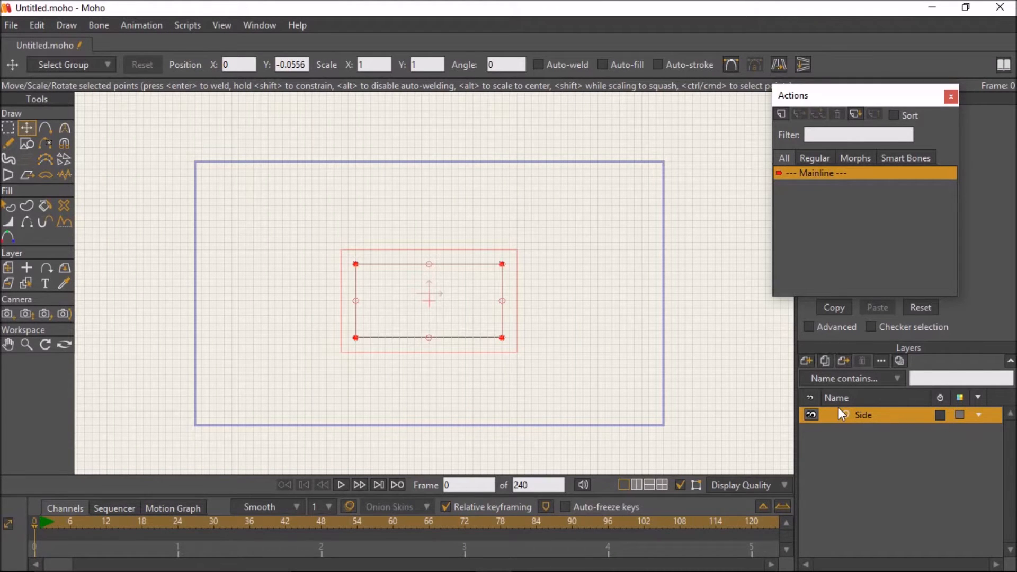
Set the Side layer's origin at the rectangle's centre, about X 0.0024, Y -0.0556.
{"action": "scroll", "coordinate": [512, 339], "scroll_direction": "up", "scroll_amount": 1}
{"action": "scroll", "coordinate": [401, 300], "scroll_direction": "up", "scroll_amount": 1}
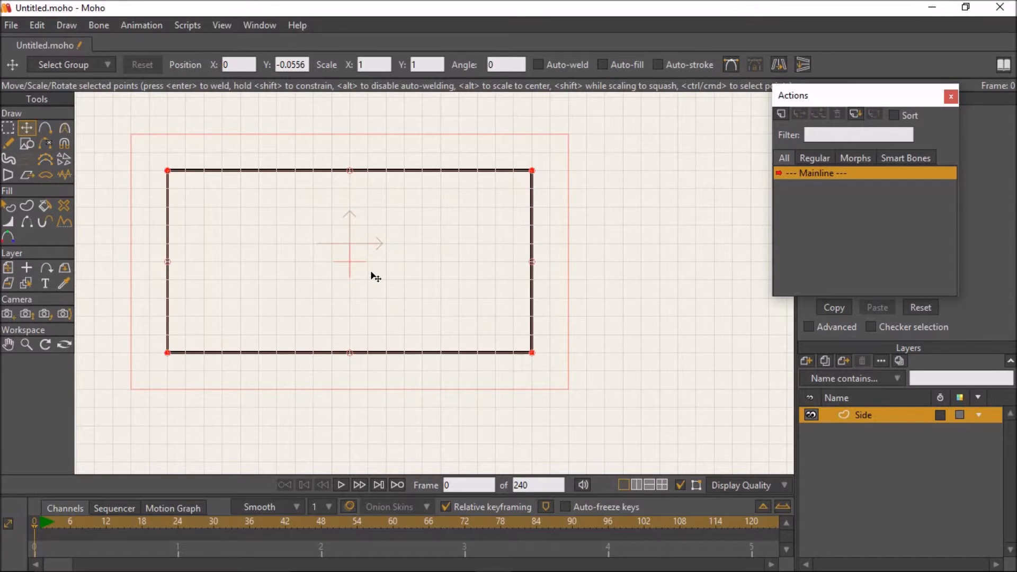
{"action": "left_click_drag", "start_coordinate": [373, 275], "coordinate": [413, 293]}
{"action": "left_click", "coordinate": [27, 269]}
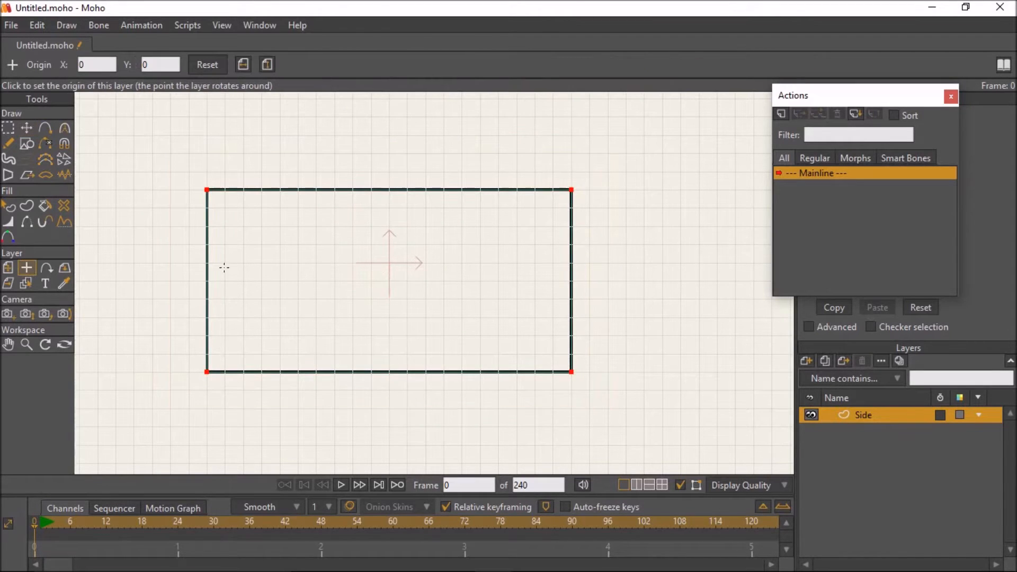
{"action": "left_click", "coordinate": [390, 281]}
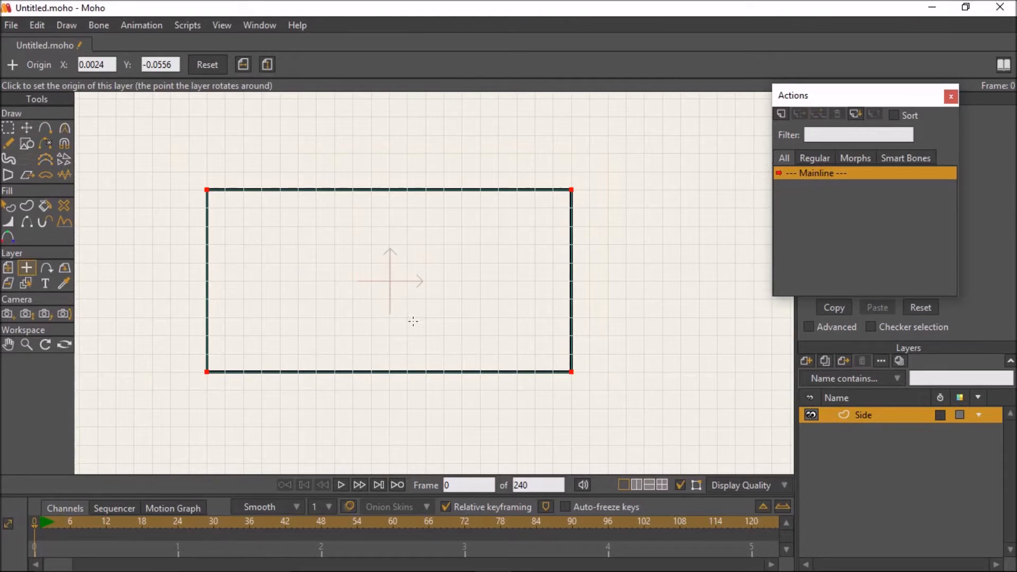
Create a shape from the rectangle with both a dark grey fill and a black stroke, and set the stroke width to 2.
{"action": "scroll", "coordinate": [418, 339], "scroll_direction": "down", "scroll_amount": 2}
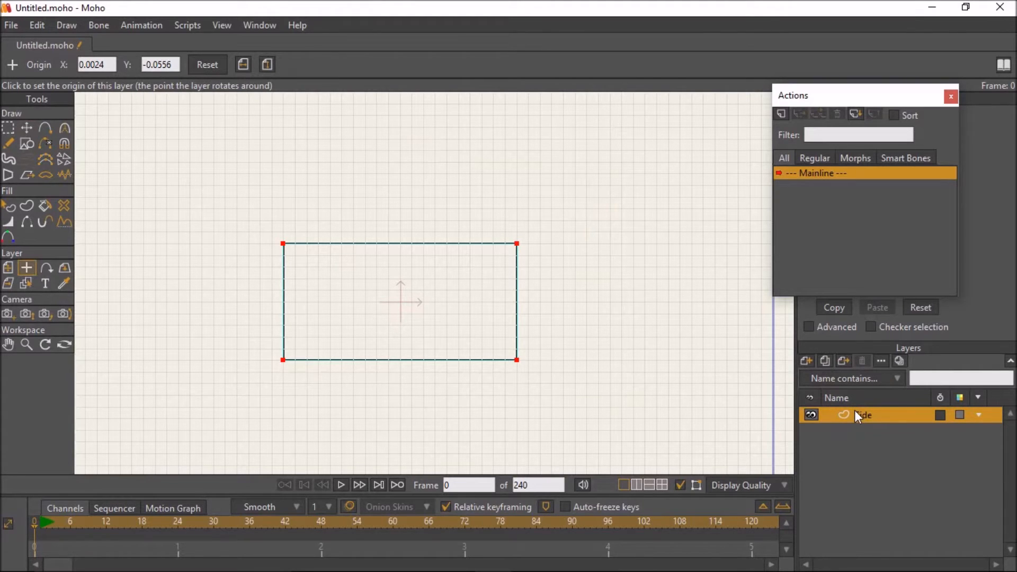
{"action": "left_click", "coordinate": [26, 206]}
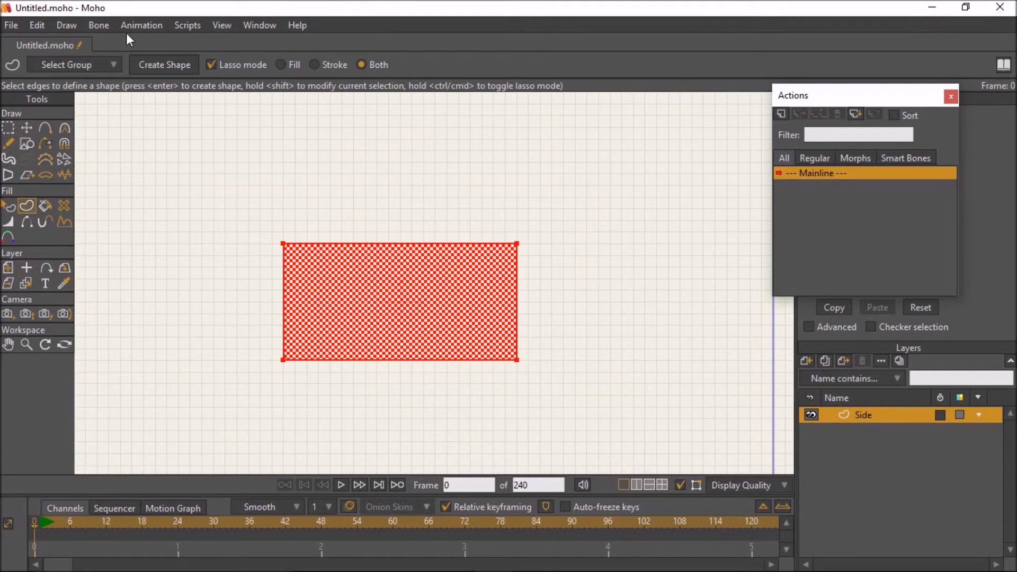
{"action": "left_click_drag", "start_coordinate": [842, 103], "coordinate": [807, 335]}
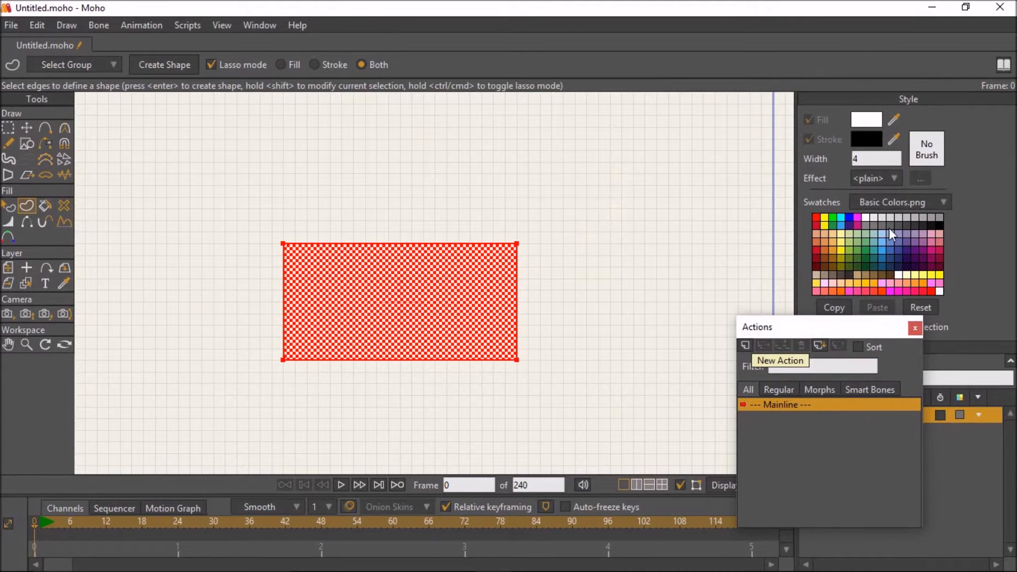
{"action": "left_click", "coordinate": [914, 226]}
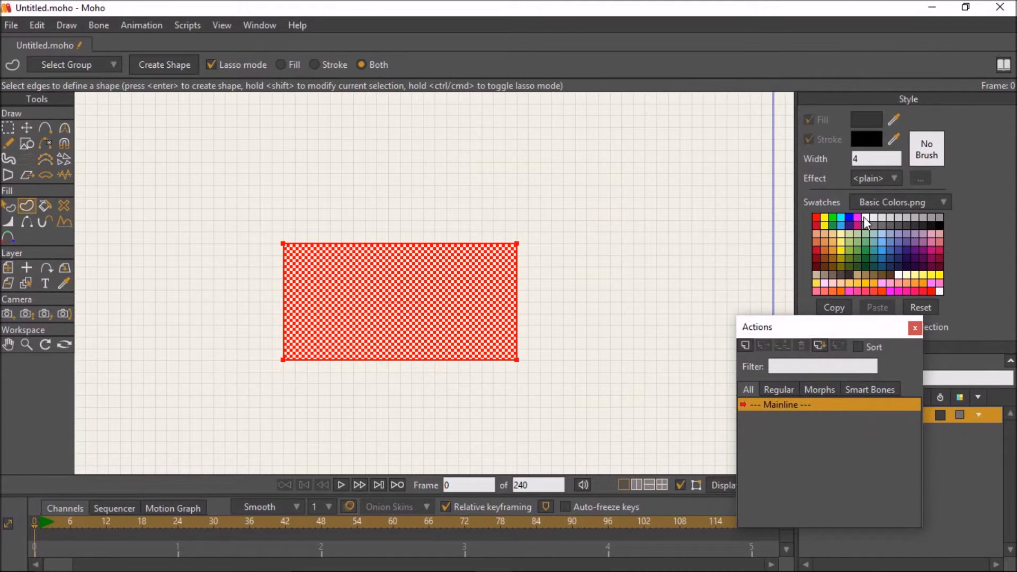
{"action": "left_click", "coordinate": [145, 64]}
{"action": "double_click", "coordinate": [864, 159]}
{"action": "type", "text": "2"}
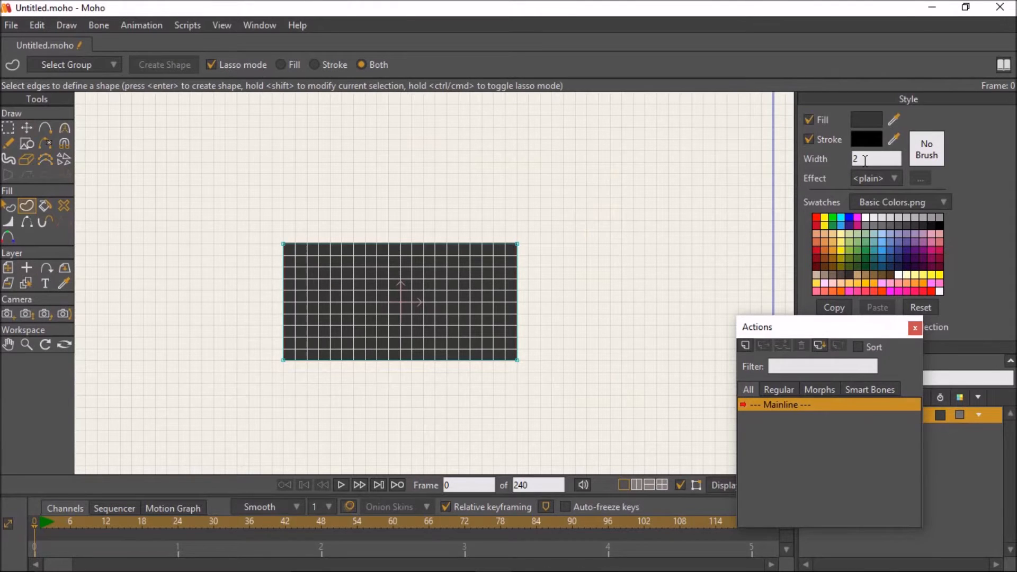
Move the Actions window clear of the layer list and deselect the rectangle shape.
{"action": "left_click_drag", "start_coordinate": [829, 328], "coordinate": [739, 326]}
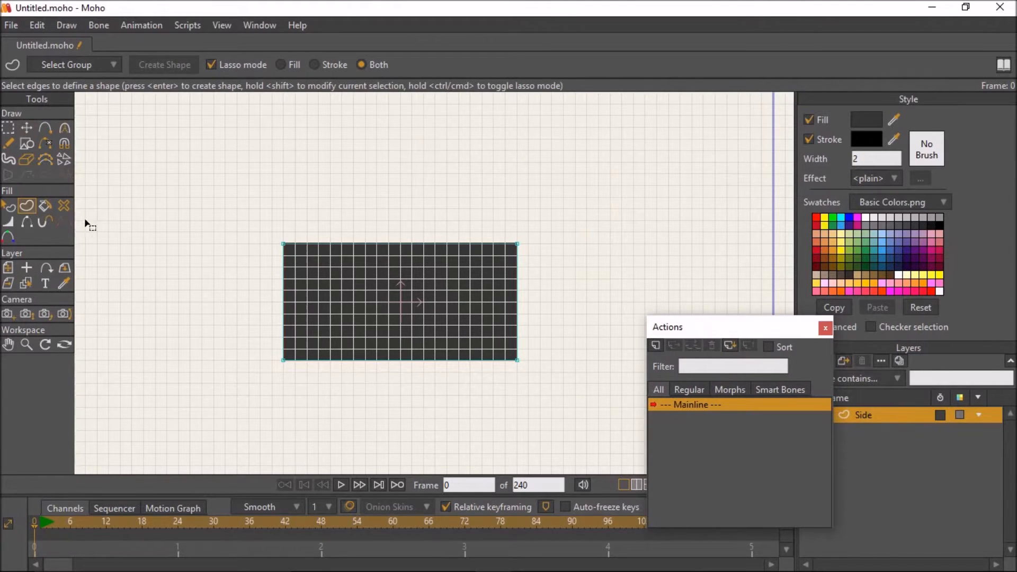
{"action": "left_click", "coordinate": [11, 128]}
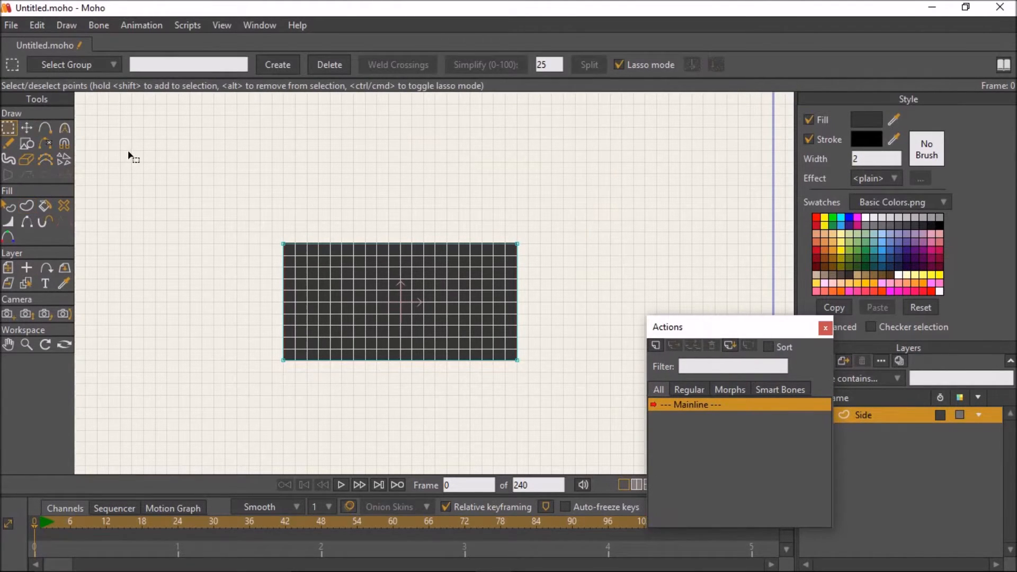
{"action": "left_click", "coordinate": [9, 206]}
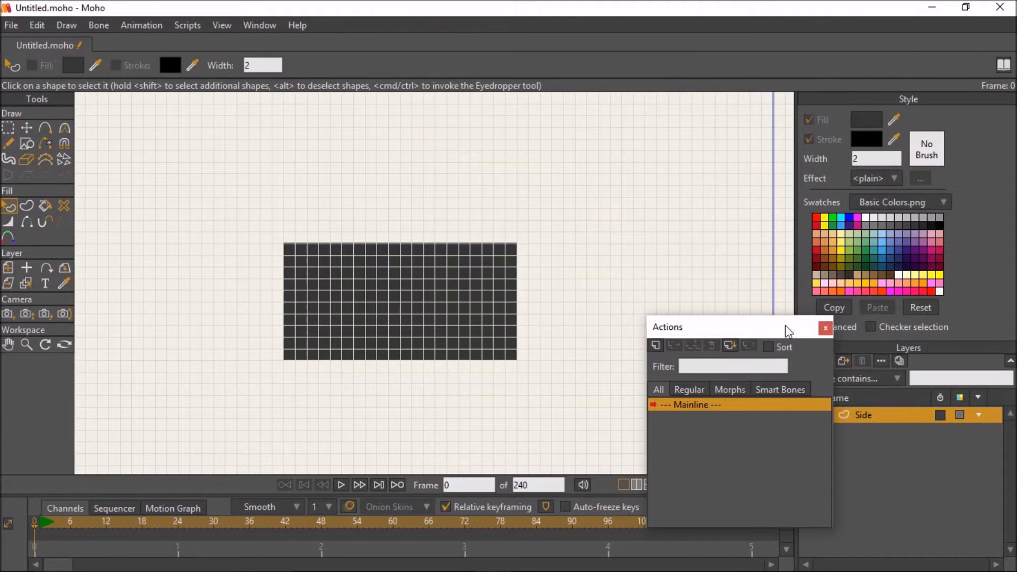
{"action": "left_click_drag", "start_coordinate": [789, 331], "coordinate": [728, 335]}
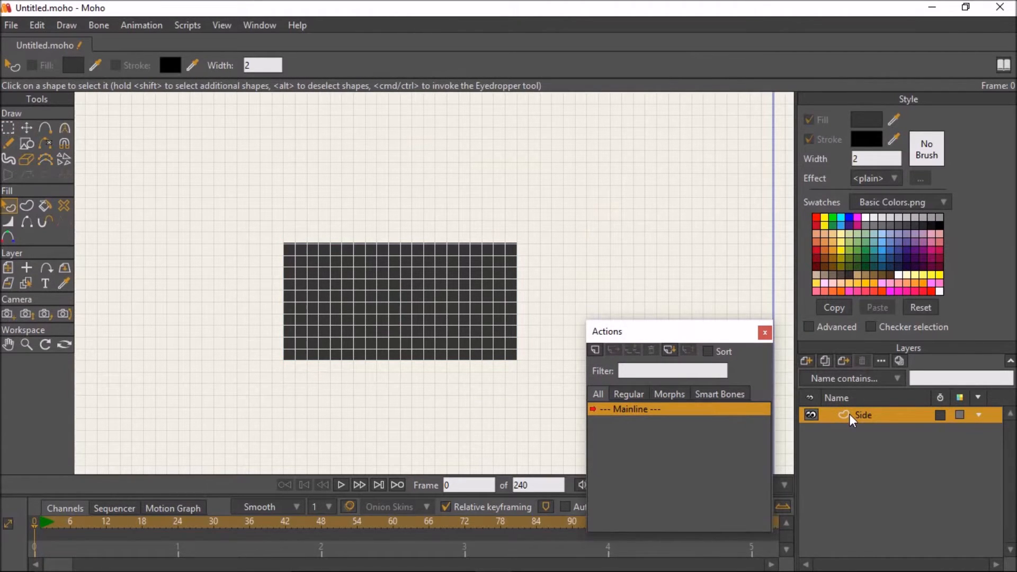
Duplicate the Side layer and name the copy Top.
{"action": "left_click", "coordinate": [825, 360]}
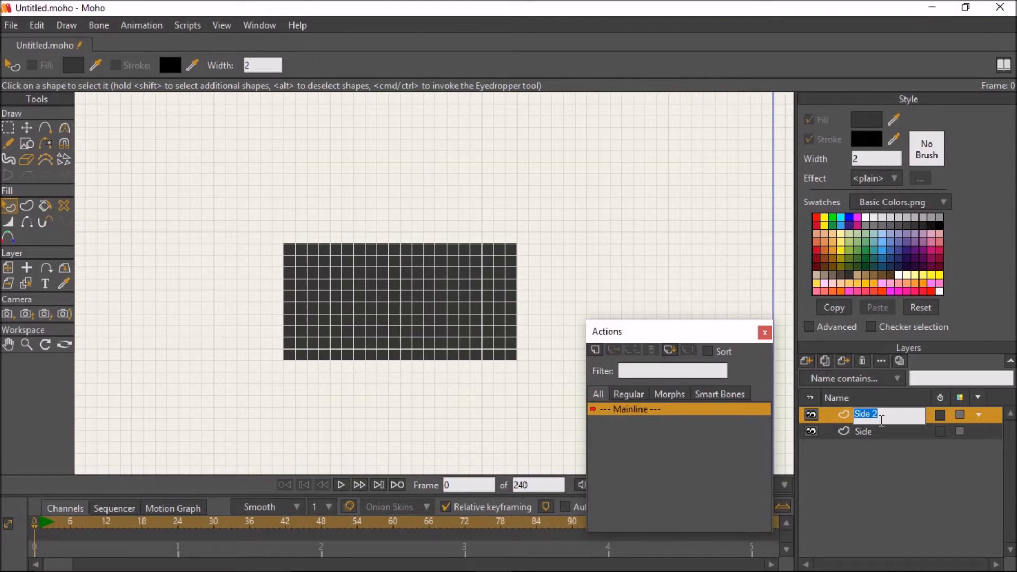
{"action": "type", "text": "T"}
{"action": "type", "text": "Top"}
{"action": "key", "text": "Return"}
Move the entire Top layer straight up to position X 0, Y 0.5551, so its bottom edge meets the Side rectangle's top edge.
{"action": "left_click", "coordinate": [27, 128]}
{"action": "left_click", "coordinate": [26, 129]}
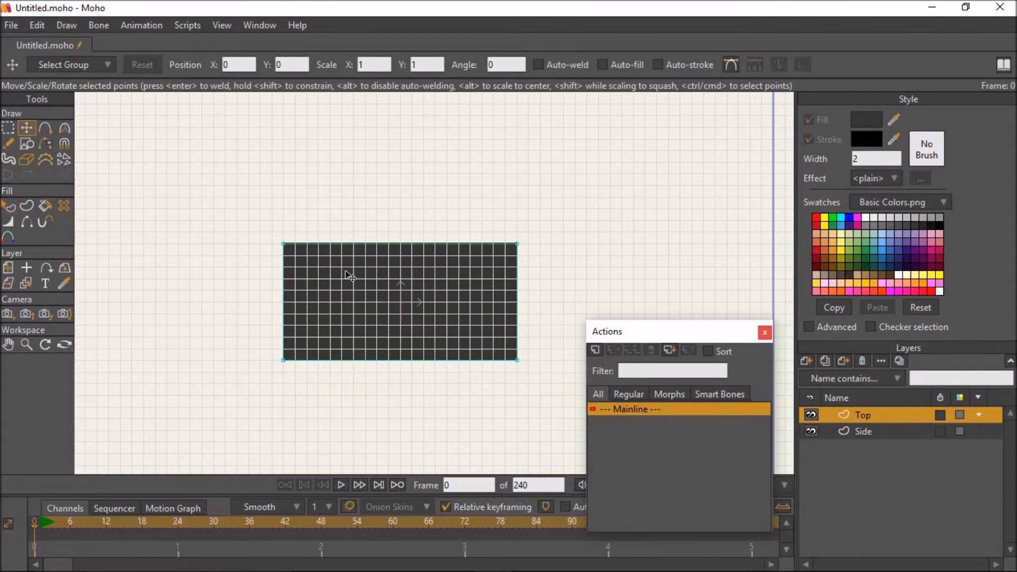
{"action": "left_click", "coordinate": [11, 270]}
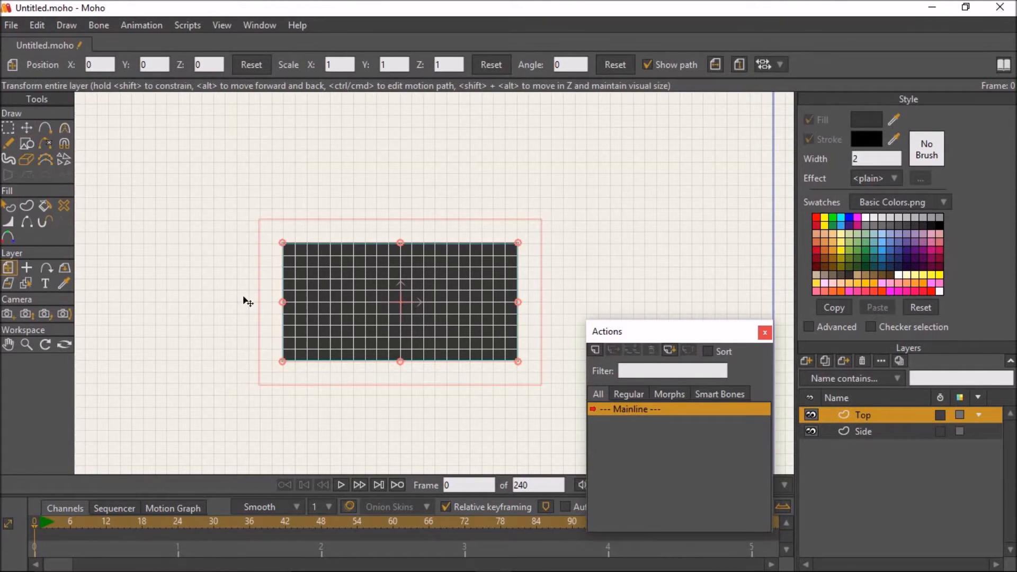
{"action": "left_click_drag", "start_coordinate": [407, 298], "coordinate": [408, 186]}
{"action": "scroll", "coordinate": [418, 206], "scroll_direction": "up", "scroll_amount": 3}
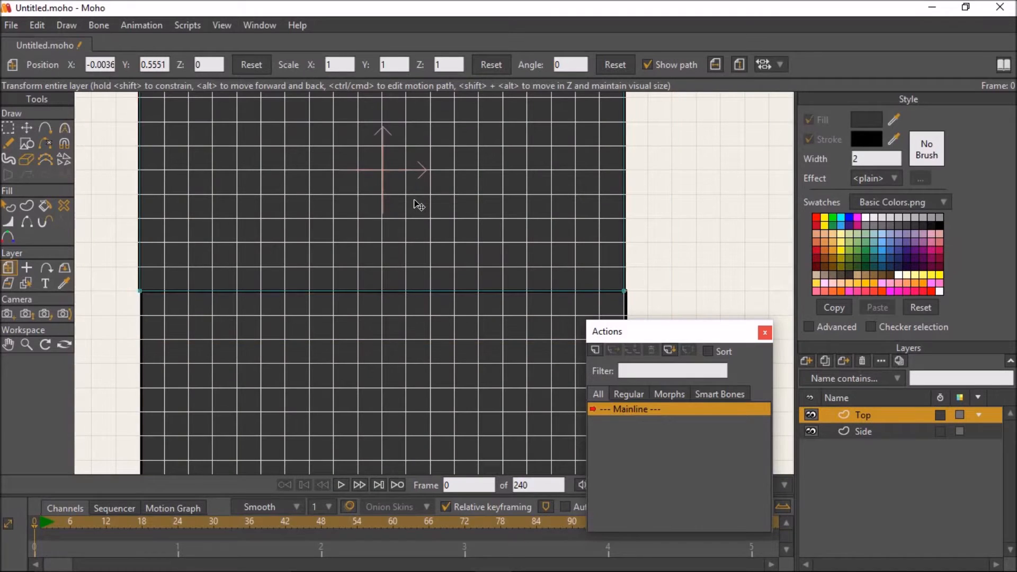
{"action": "key", "text": "ctrl+z"}
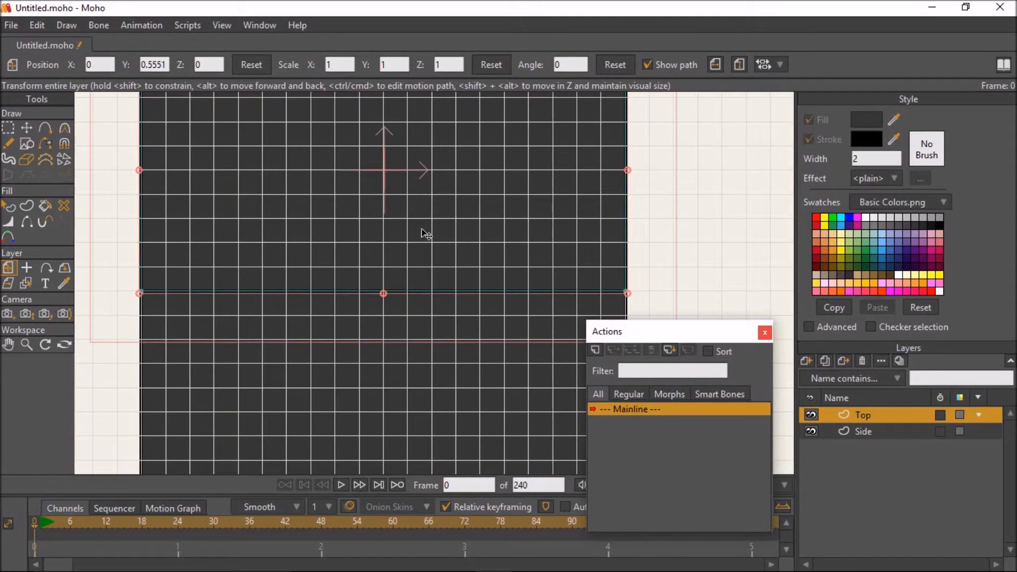
{"action": "scroll", "coordinate": [434, 244], "scroll_direction": "down", "scroll_amount": 3}
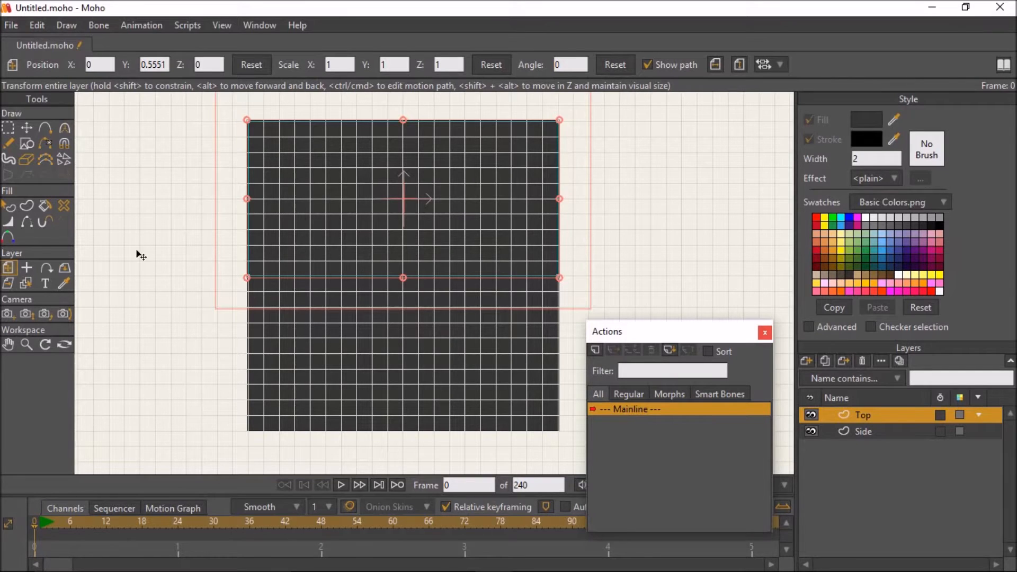
Set the Top layer's origin at the midpoint of its bottom edge, at about X -0.0012, Y -0.3325.
{"action": "left_click", "coordinate": [27, 268]}
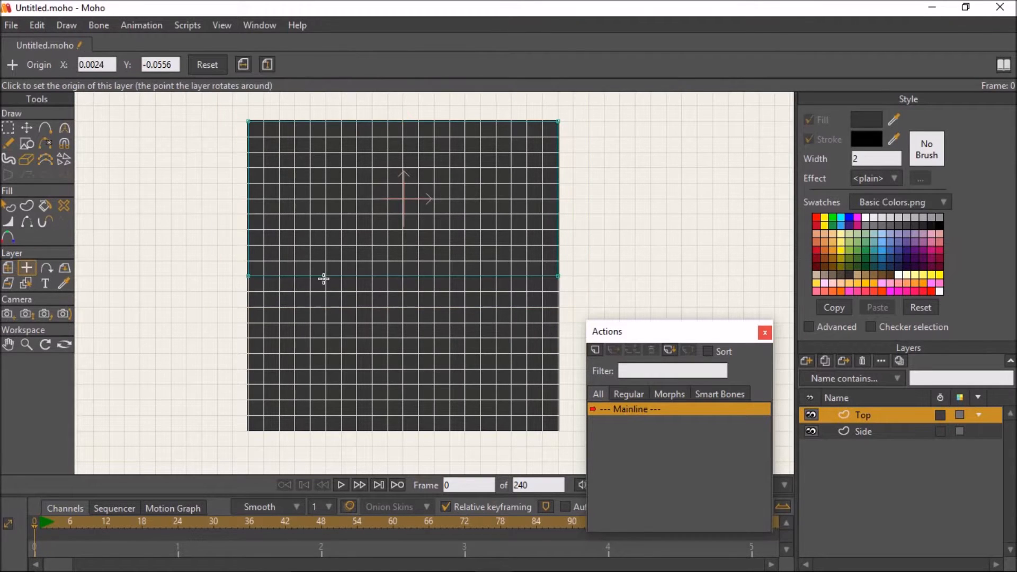
{"action": "left_click", "coordinate": [402, 275]}
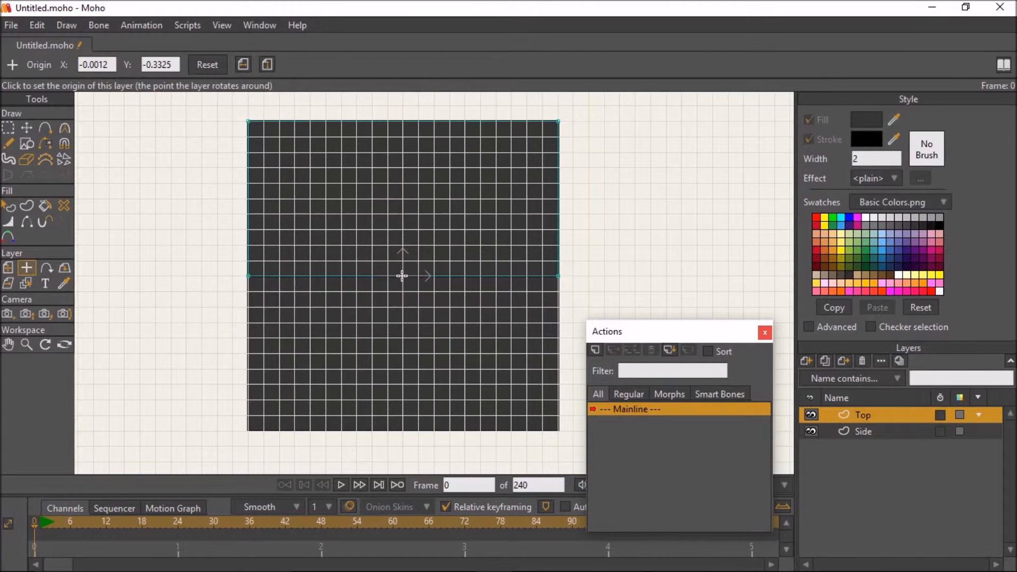
{"action": "scroll", "coordinate": [403, 275], "scroll_direction": "down", "scroll_amount": 3}
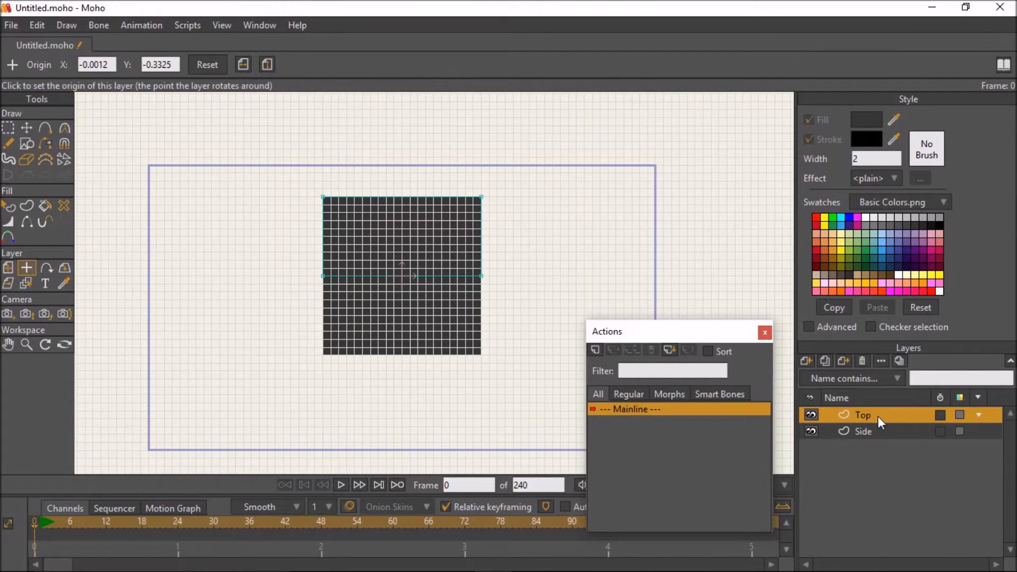
Duplicate the Top layer, name the copy Bottom, and flip it vertically.
{"action": "left_click", "coordinate": [825, 360]}
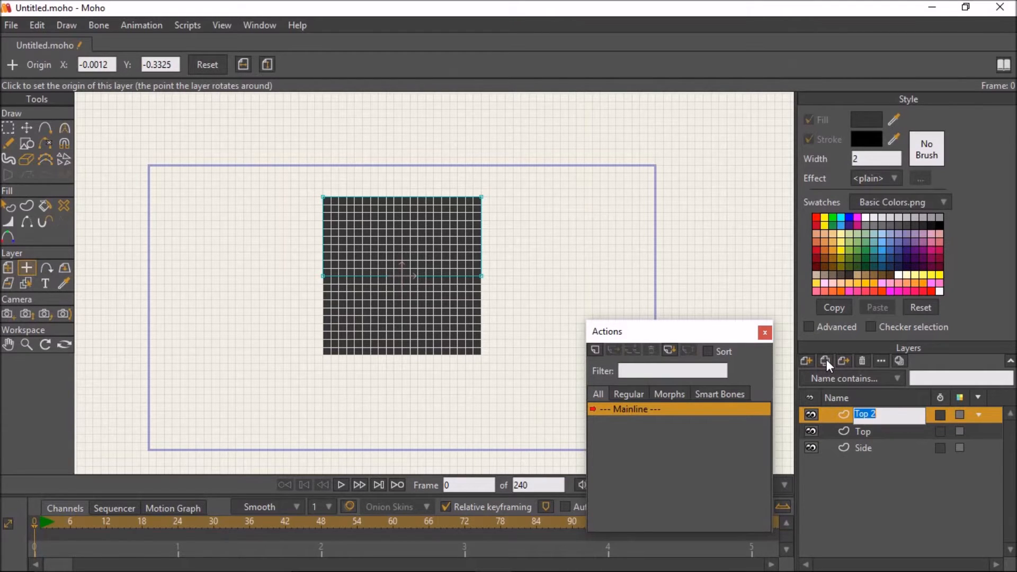
{"action": "type", "text": "Bot"}
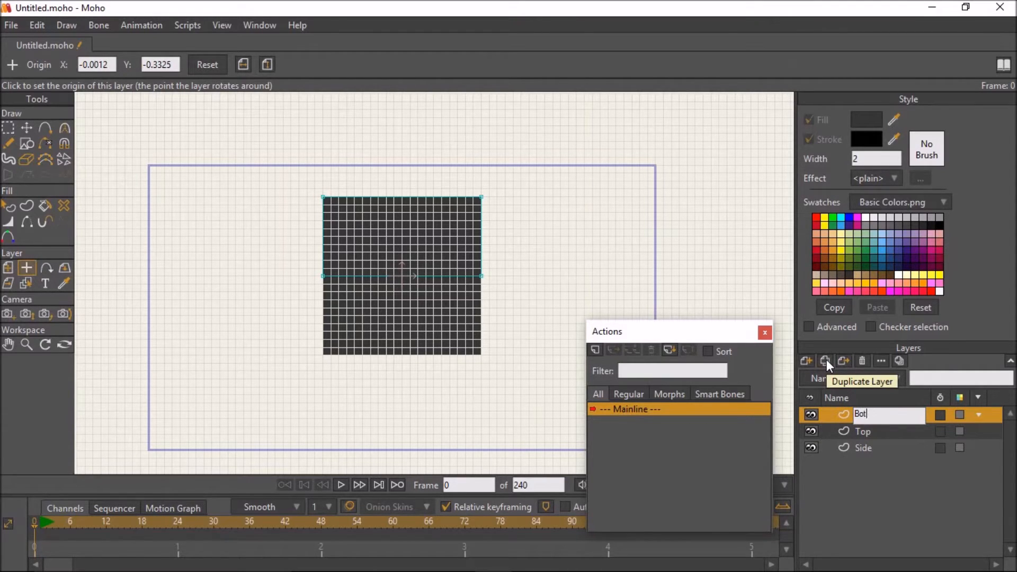
{"action": "type", "text": "tom"}
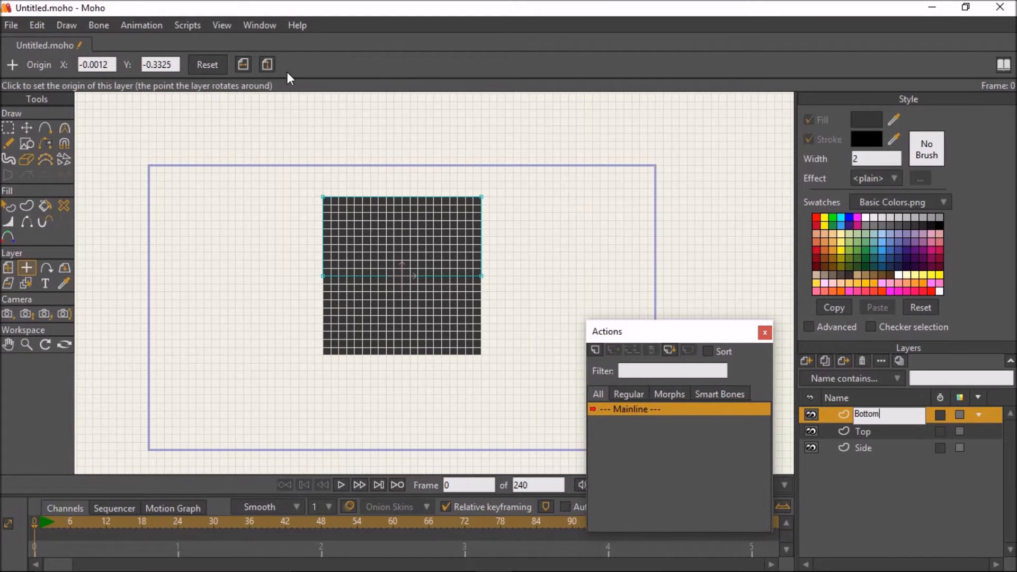
{"action": "left_click", "coordinate": [268, 63]}
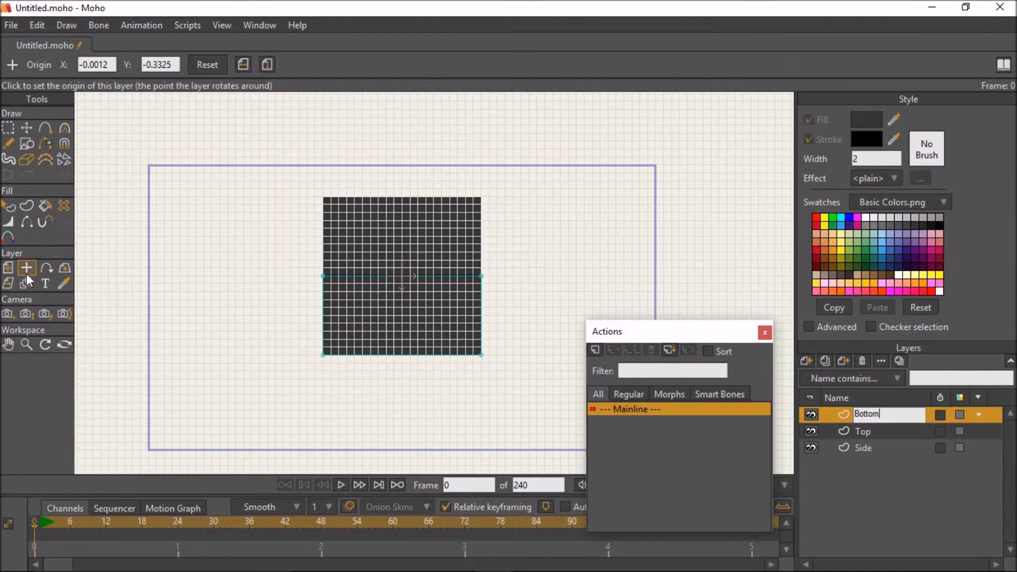
Move the entire Bottom layer straight down to Y -0.0052, so its top edge meets the Side rectangle's bottom edge.
{"action": "left_click", "coordinate": [9, 267]}
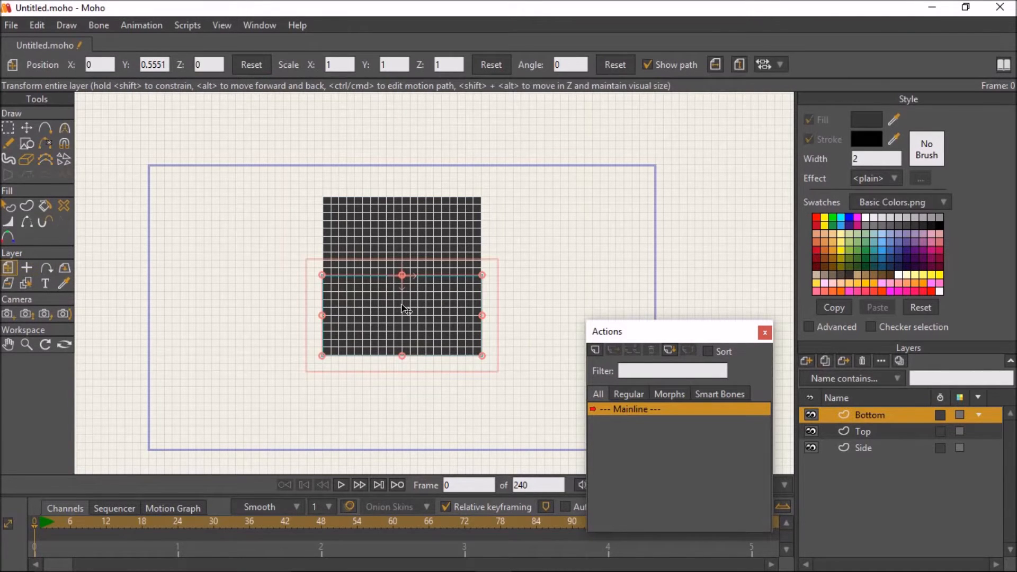
{"action": "left_click_drag", "start_coordinate": [406, 314], "coordinate": [407, 383]}
{"action": "scroll", "coordinate": [408, 383], "scroll_direction": "up", "scroll_amount": 4}
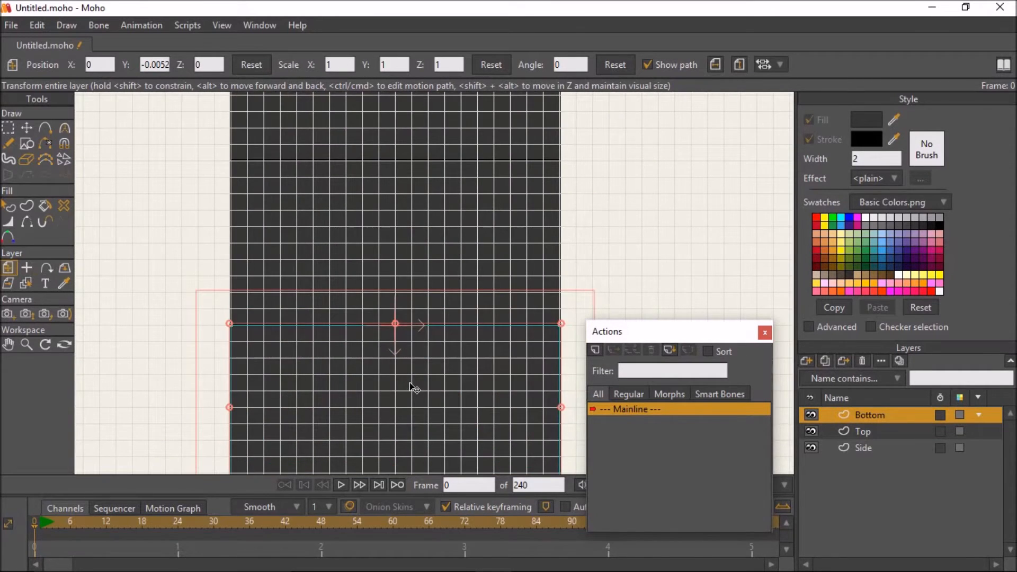
{"action": "scroll", "coordinate": [413, 389], "scroll_direction": "down", "scroll_amount": 5}
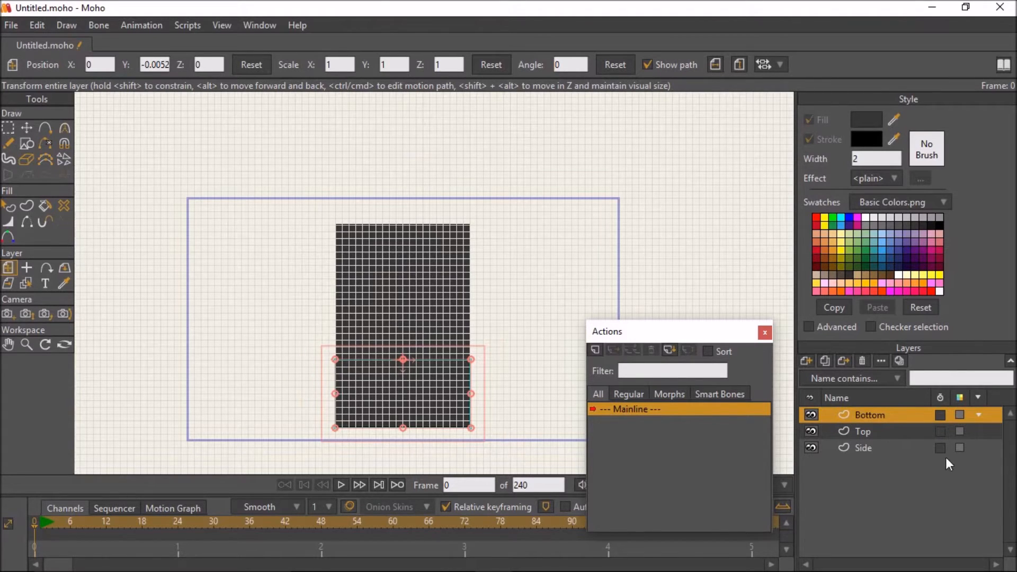
Duplicate the Side layer and move the copy horizontally to X 1.1161, so its left edge meets the original's right edge.
{"action": "left_click", "coordinate": [888, 430]}
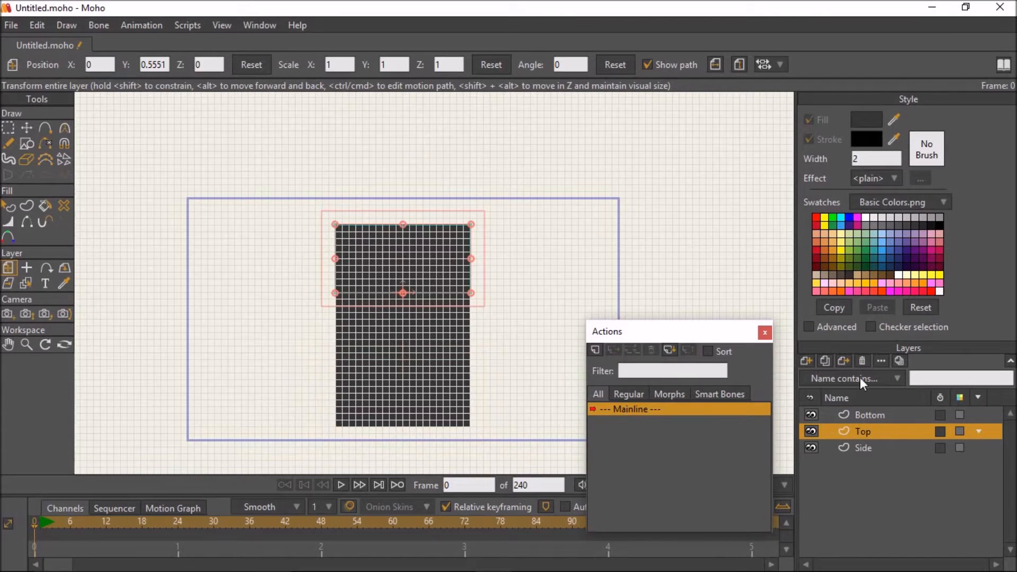
{"action": "left_click", "coordinate": [877, 444]}
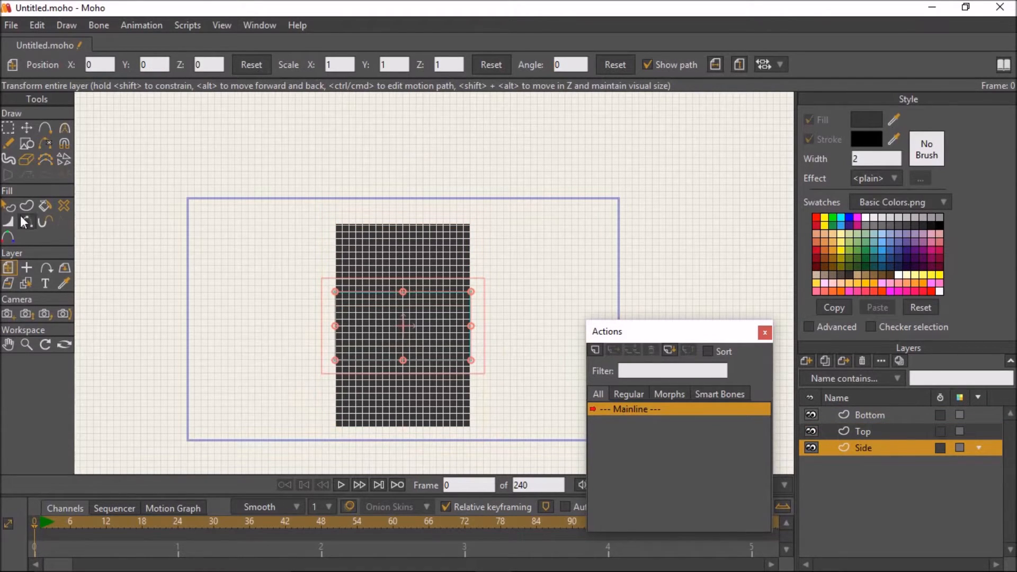
{"action": "left_click", "coordinate": [826, 361]}
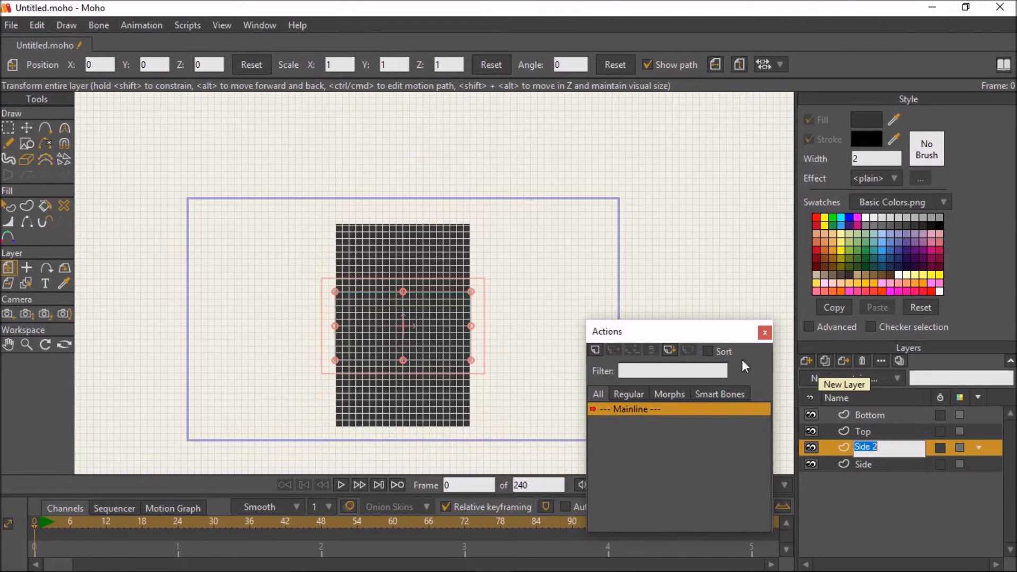
{"action": "left_click_drag", "start_coordinate": [558, 326], "coordinate": [513, 314]}
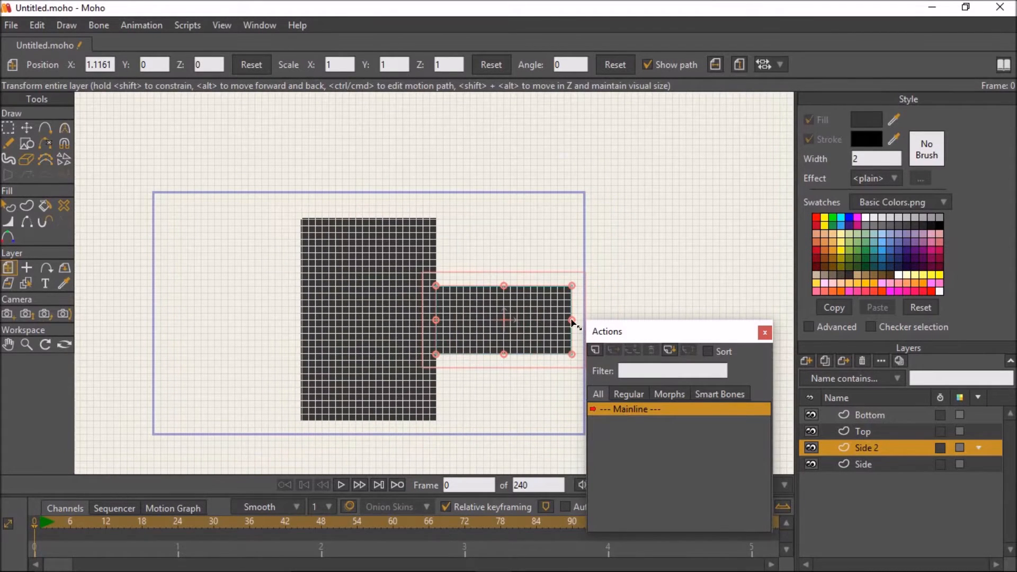
{"action": "left_click_drag", "start_coordinate": [572, 320], "coordinate": [546, 321]}
{"action": "key", "text": "ctrl+z"}
{"action": "key", "text": "ctrl+z"}
Narrow the Side 2 rectangle to about half its width by moving its right edge points inward.
{"action": "left_click", "coordinate": [26, 127]}
{"action": "left_click", "coordinate": [571, 301]}
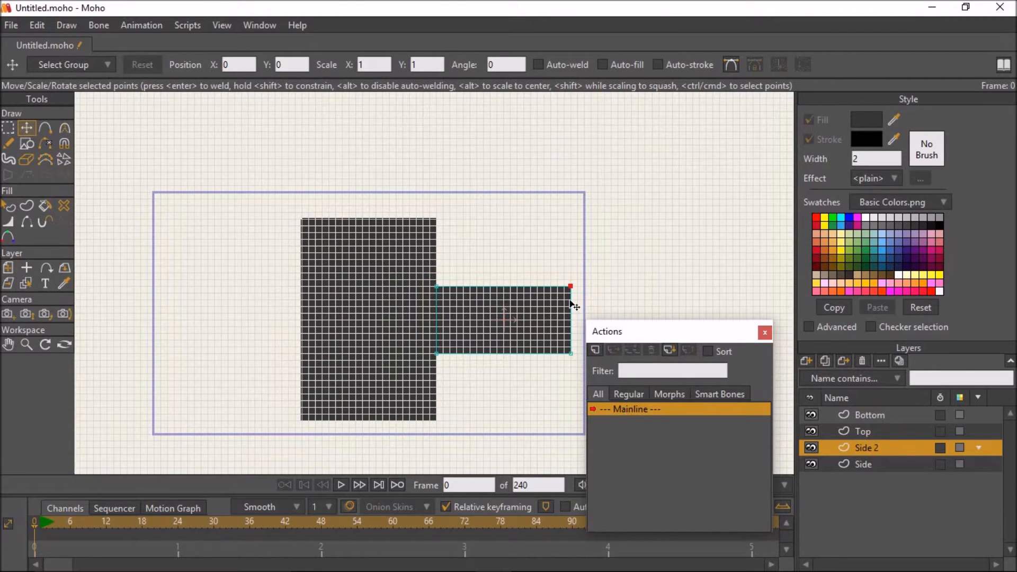
{"action": "left_click_drag", "start_coordinate": [571, 320], "coordinate": [503, 320]}
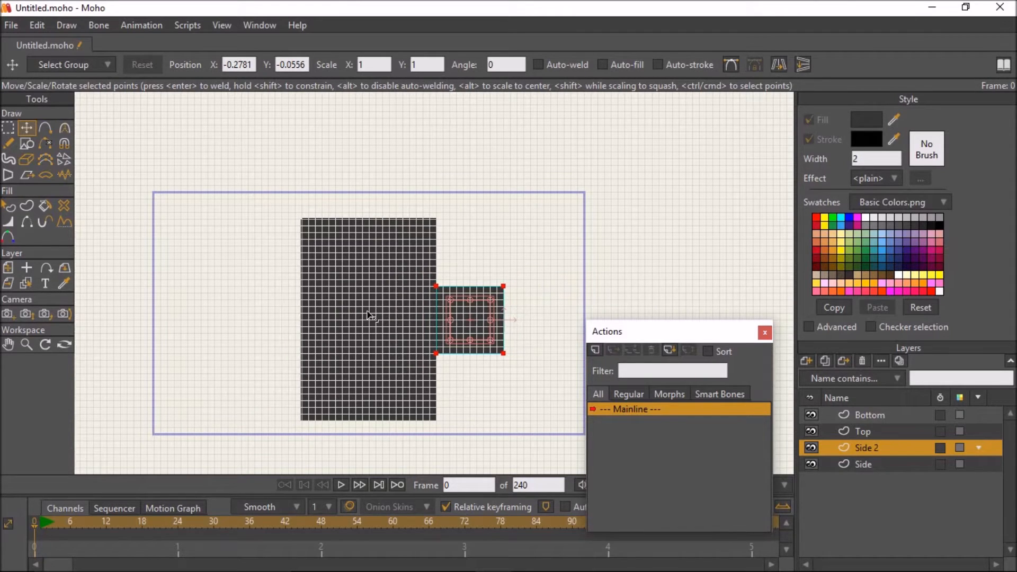
Set the Side 2 layer's origin at the midpoint of its left edge, at about X -0.5581, Y -0.0551.
{"action": "left_click", "coordinate": [8, 267]}
{"action": "scroll", "coordinate": [438, 313], "scroll_direction": "up", "scroll_amount": 1}
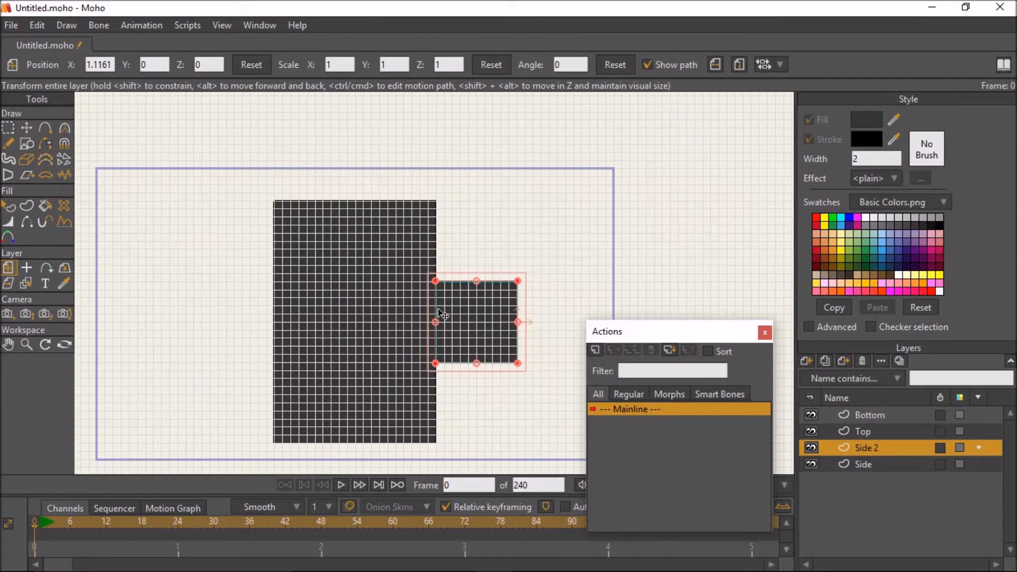
{"action": "left_click", "coordinate": [26, 267]}
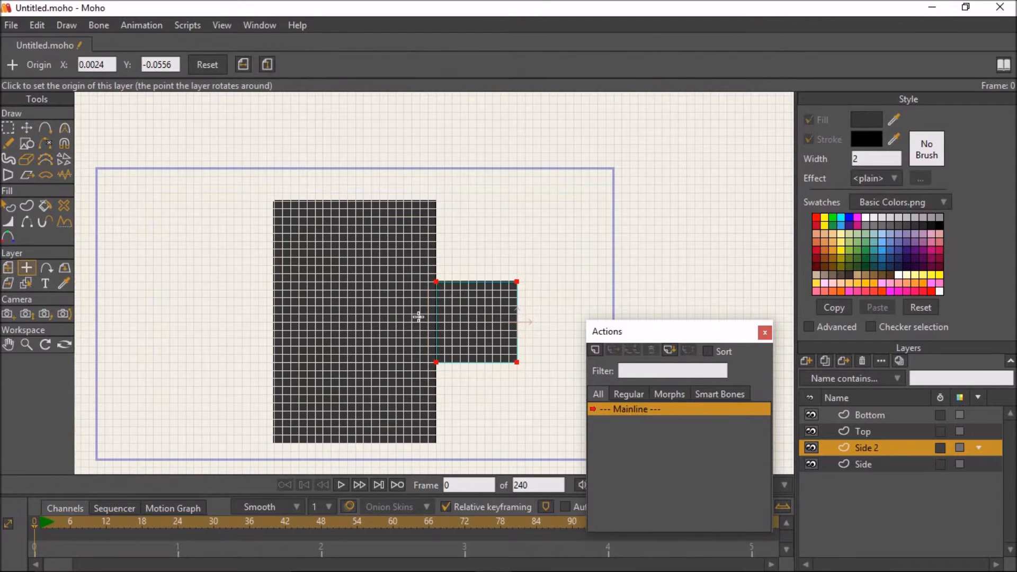
{"action": "left_click", "coordinate": [436, 324]}
{"action": "scroll", "coordinate": [437, 324], "scroll_direction": "up", "scroll_amount": 2}
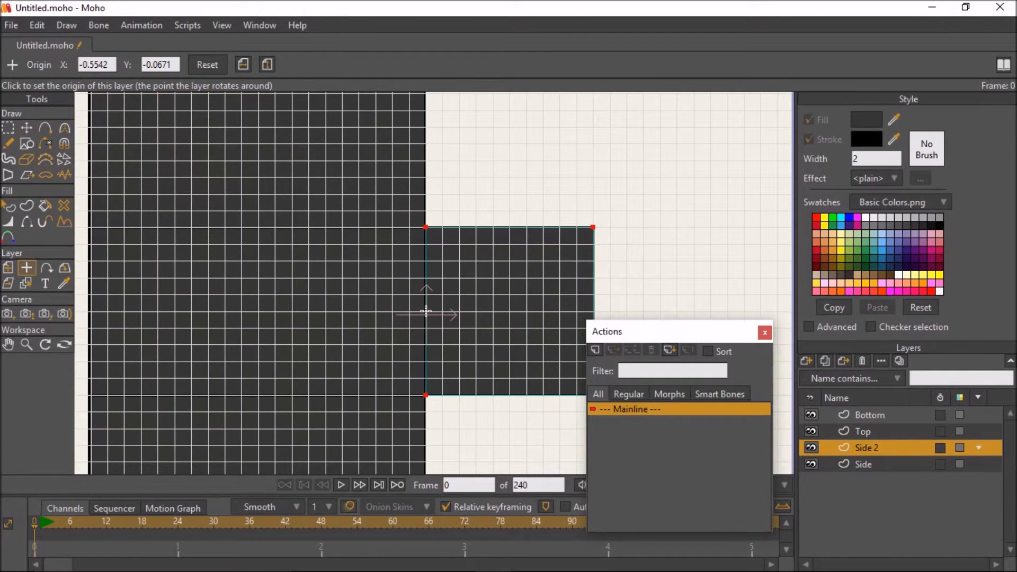
{"action": "left_click", "coordinate": [427, 311]}
{"action": "scroll", "coordinate": [427, 323], "scroll_direction": "up", "scroll_amount": 2}
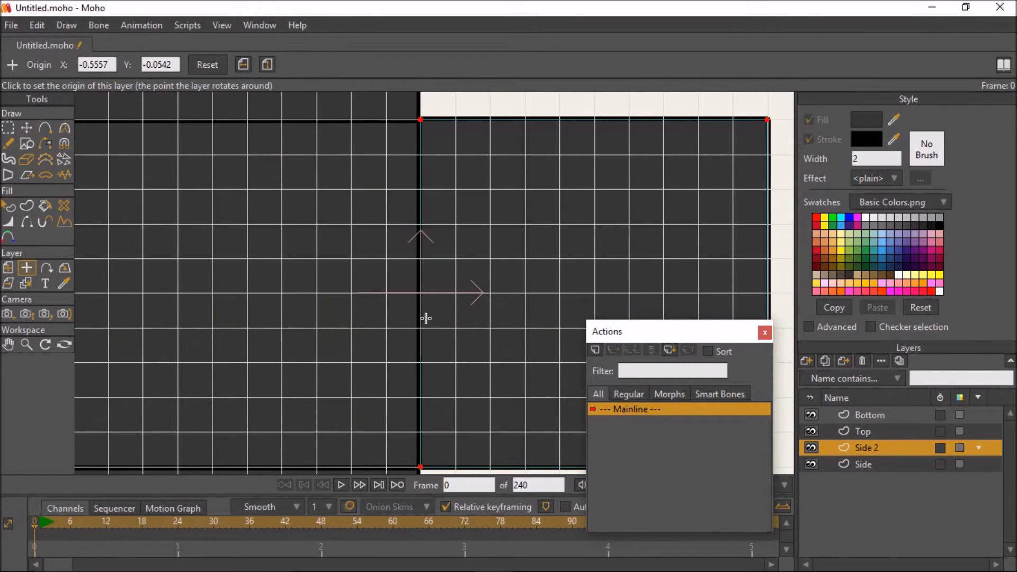
{"action": "left_click", "coordinate": [418, 291]}
{"action": "scroll", "coordinate": [425, 299], "scroll_direction": "down", "scroll_amount": 3}
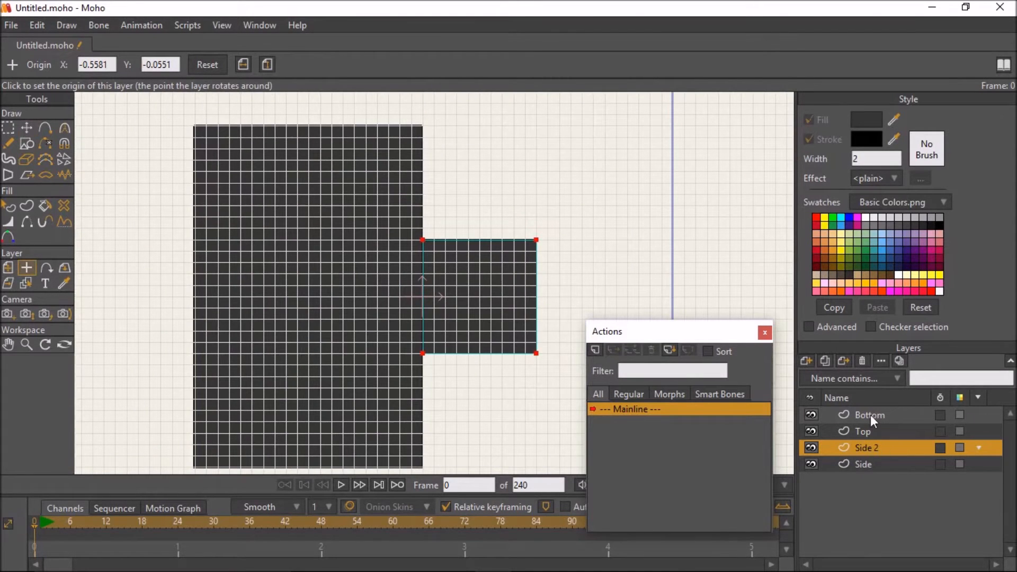
Duplicate the Side 2 layer and move the copy horizontally to X -0.5542, beside the Side rectangle's left edge.
{"action": "left_click", "coordinate": [828, 359]}
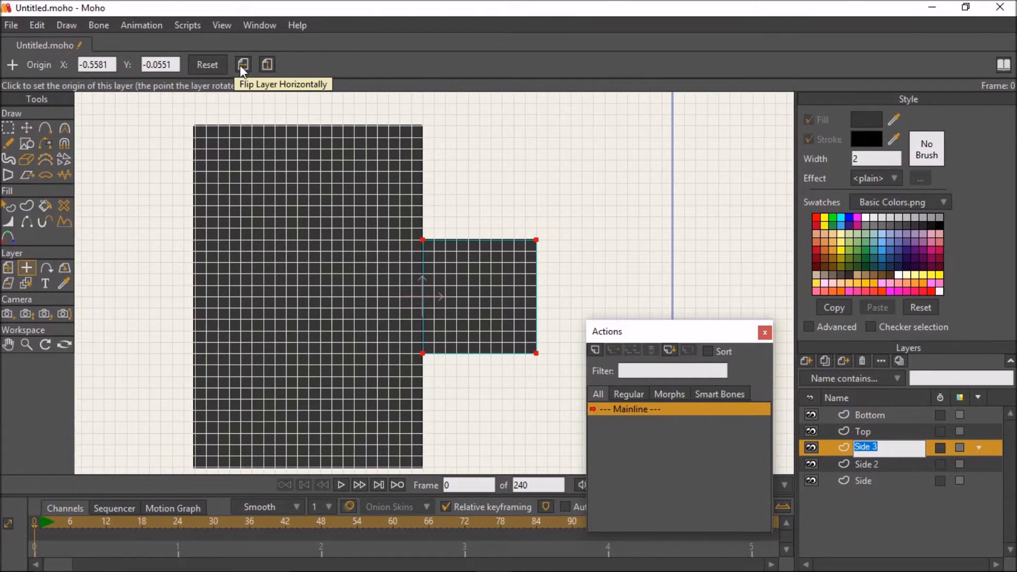
{"action": "key", "text": "Return"}
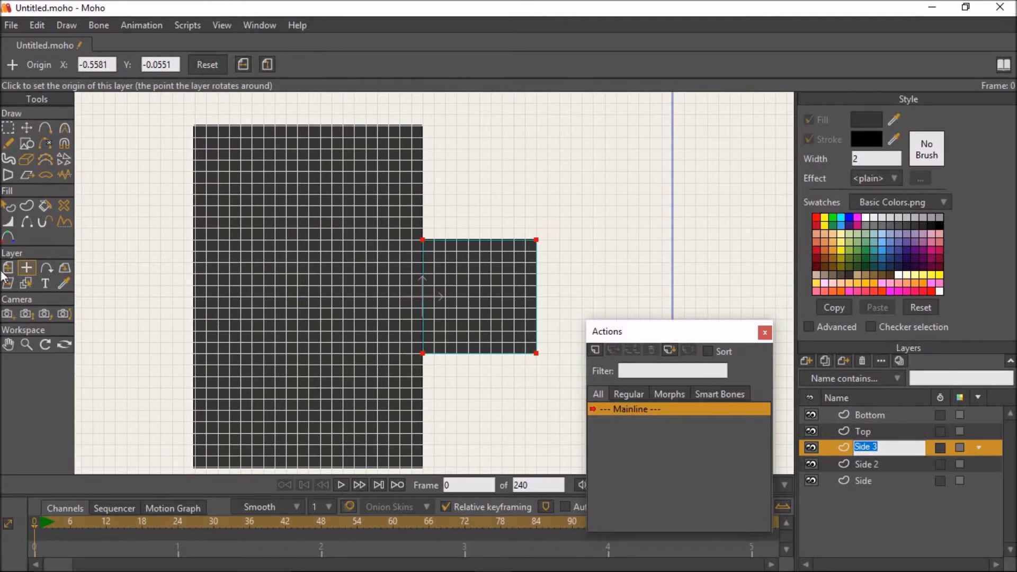
{"action": "left_click", "coordinate": [8, 268]}
{"action": "left_click_drag", "start_coordinate": [498, 301], "coordinate": [145, 295]}
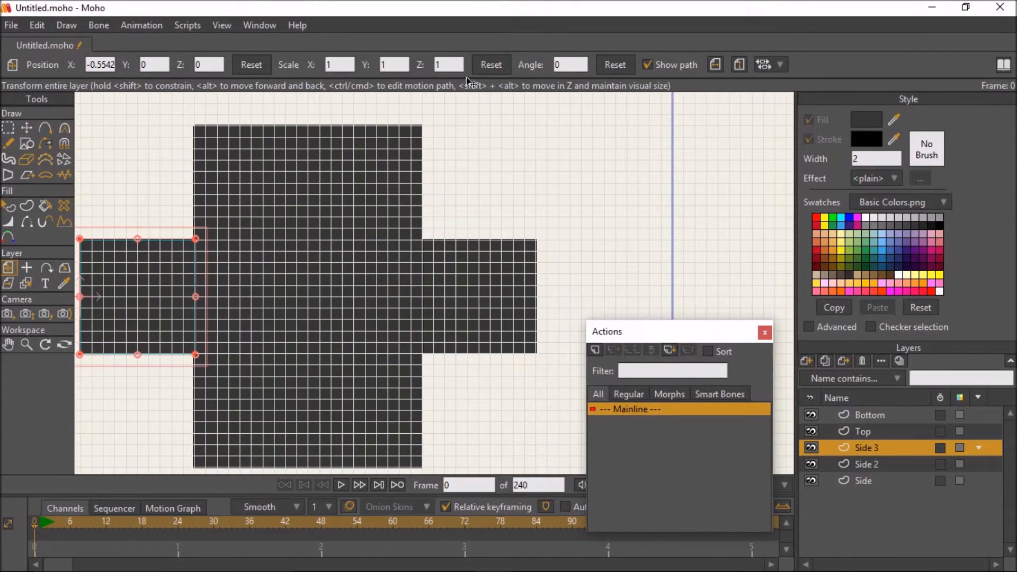
Flip the Side 3 layer horizontally and move it to X 0.0074, so its right edge meets the Side rectangle's left edge.
{"action": "left_click", "coordinate": [720, 63]}
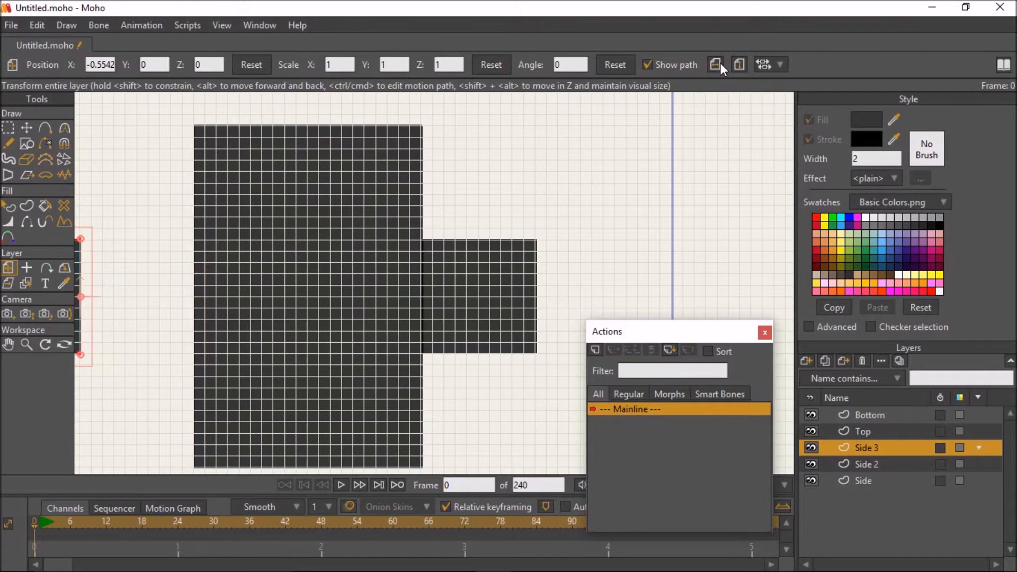
{"action": "left_click_drag", "start_coordinate": [233, 307], "coordinate": [297, 303]}
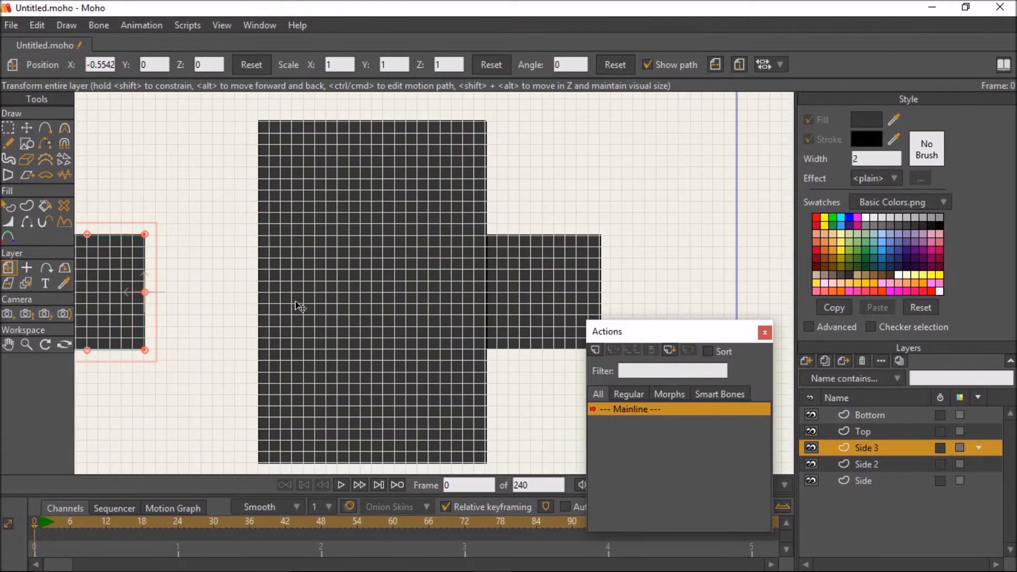
{"action": "left_click_drag", "start_coordinate": [136, 290], "coordinate": [245, 281]}
{"action": "scroll", "coordinate": [370, 311], "scroll_direction": "down", "scroll_amount": 2}
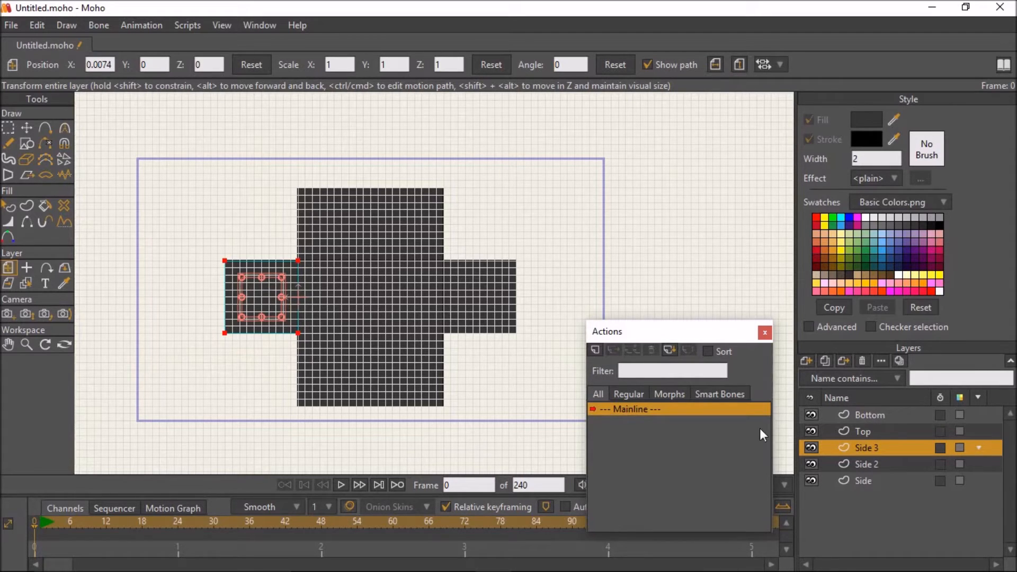
Group all five layers from Bottom to Side in a new group layer named Box.
{"action": "left_click", "coordinate": [859, 414]}
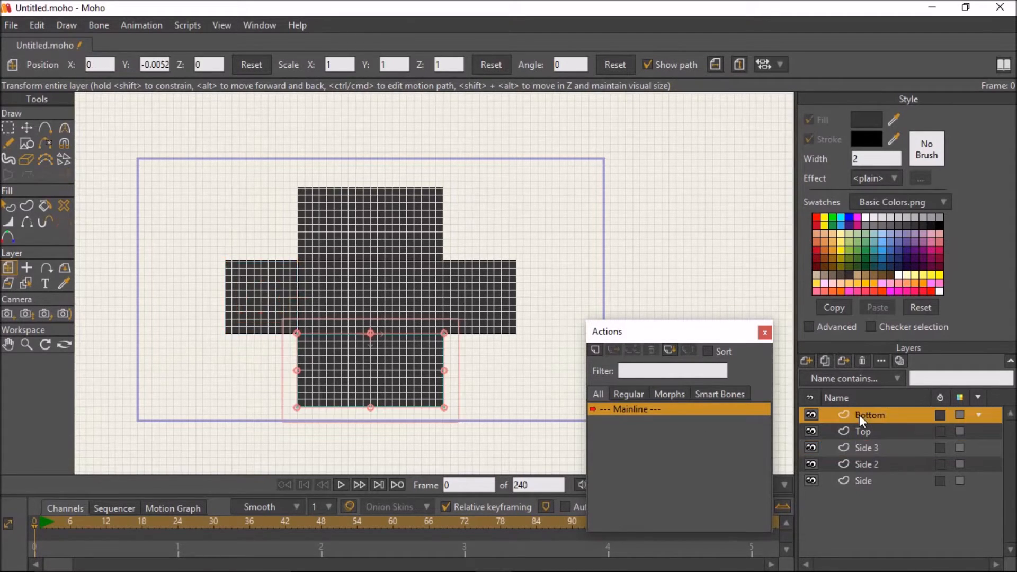
{"action": "left_click", "coordinate": [863, 482], "text": "shift"}
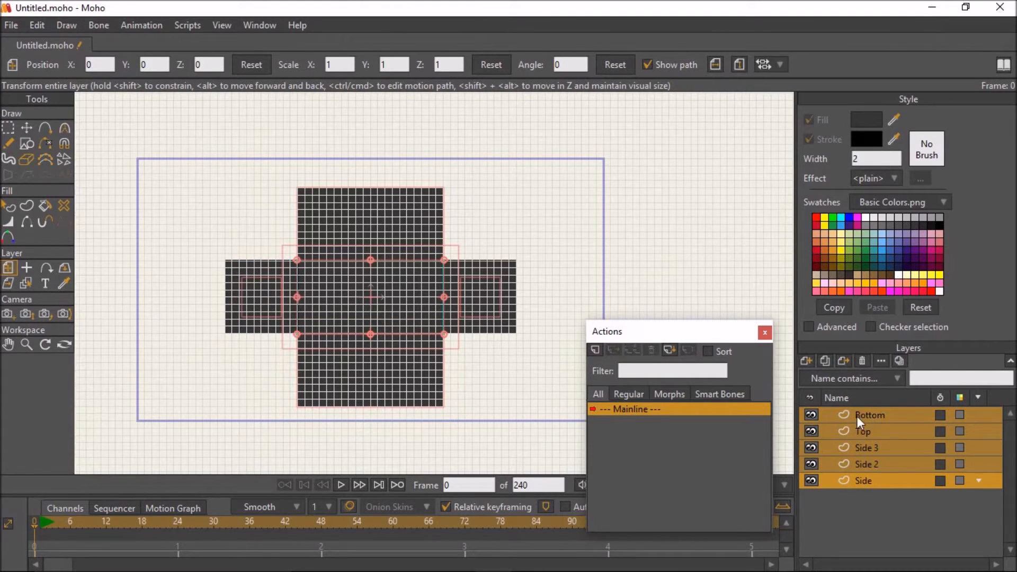
{"action": "left_click", "coordinate": [808, 361]}
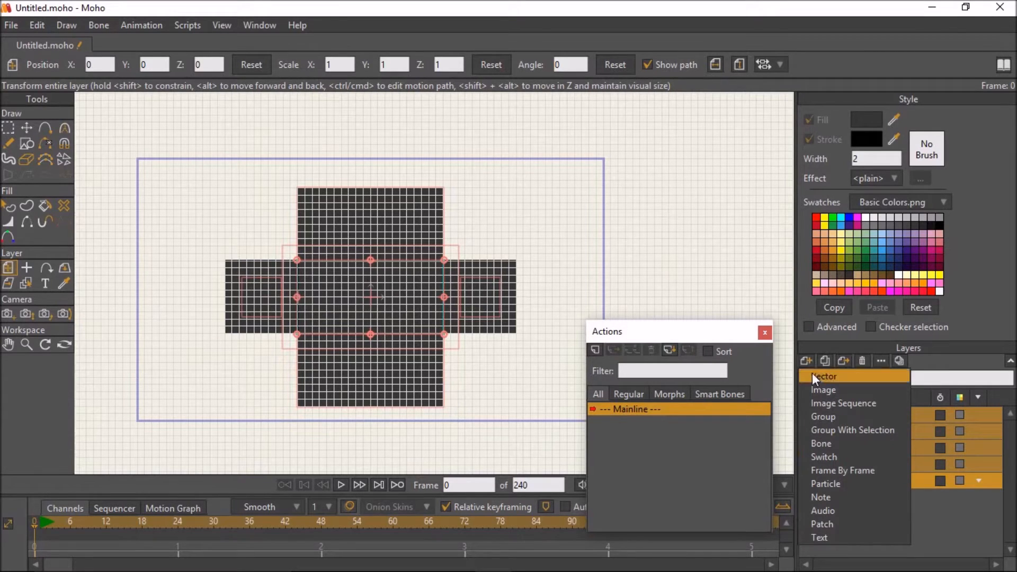
{"action": "left_click", "coordinate": [838, 427]}
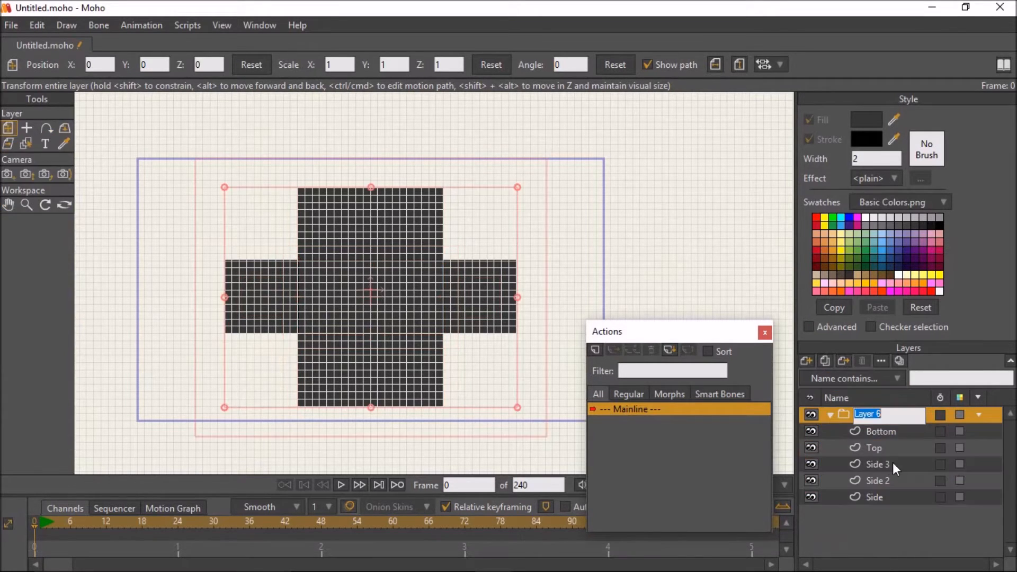
{"action": "type", "text": "Box"}
{"action": "key", "text": "Return"}
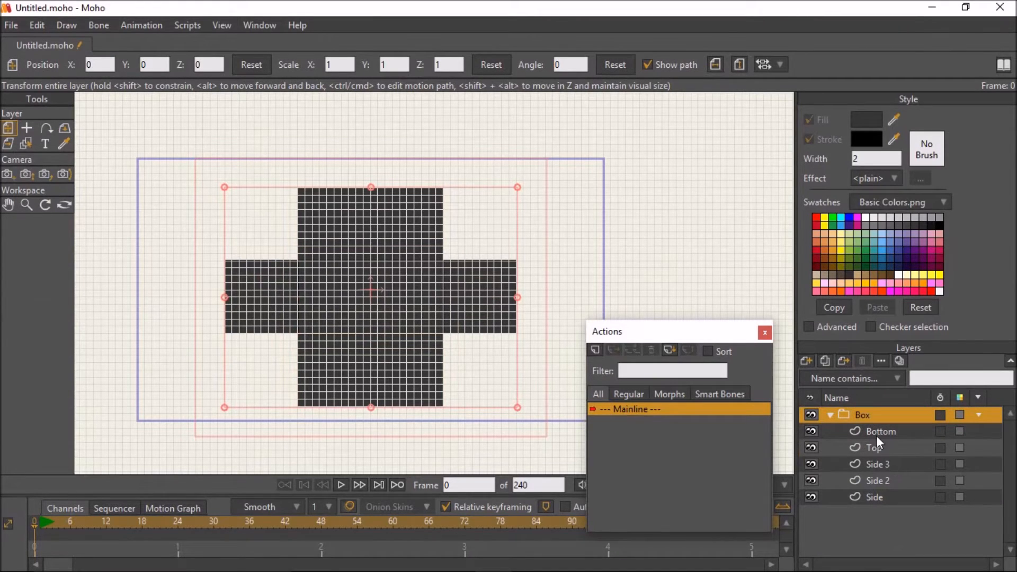
Collapse the Box group, add a bone layer named Box, and place the group inside it.
{"action": "left_click", "coordinate": [829, 415]}
{"action": "left_click", "coordinate": [809, 358]}
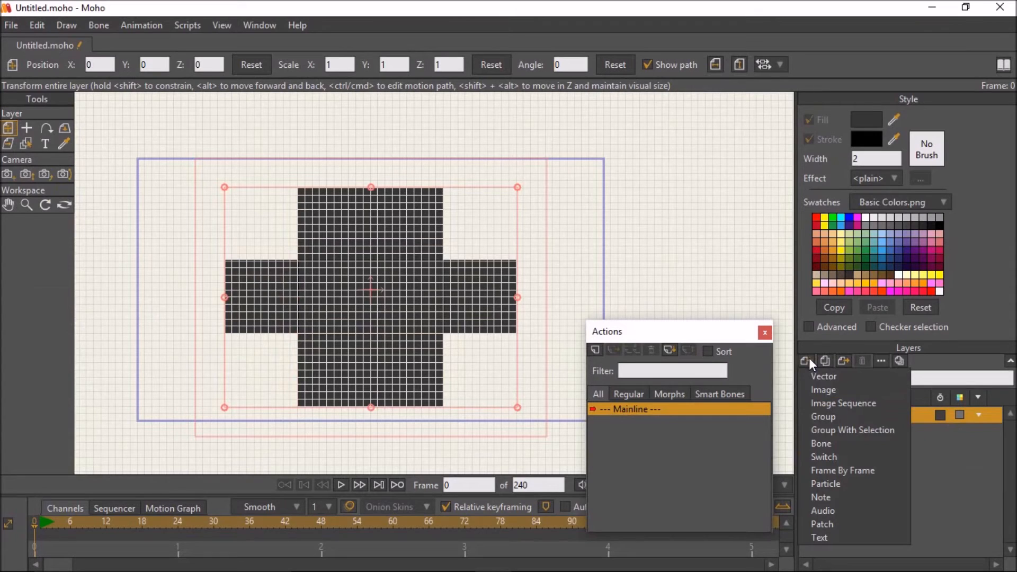
{"action": "left_click", "coordinate": [831, 443]}
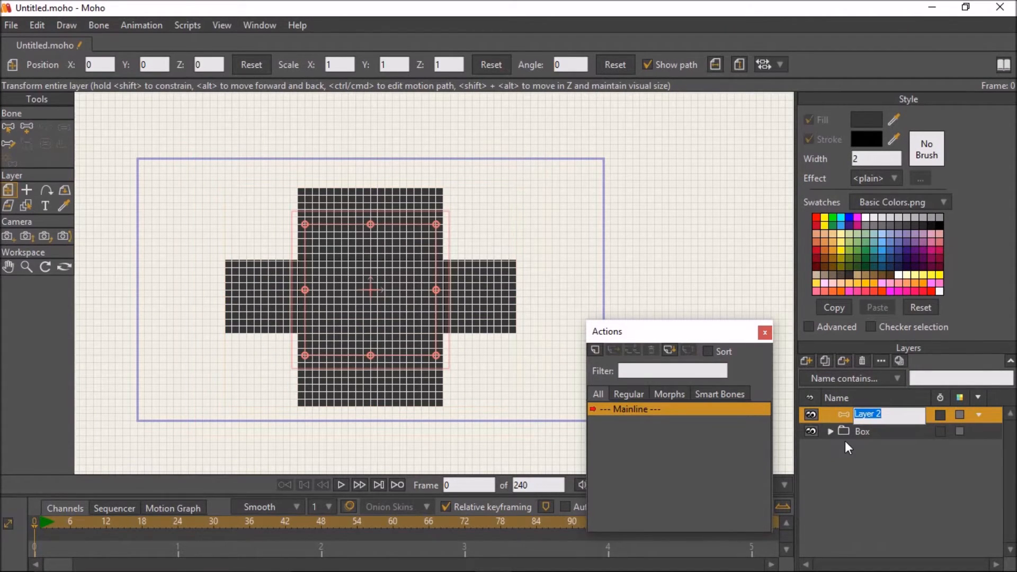
{"action": "type", "text": "B"}
{"action": "left_click", "coordinate": [852, 431]}
{"action": "left_click_drag", "start_coordinate": [862, 433], "coordinate": [864, 419]}
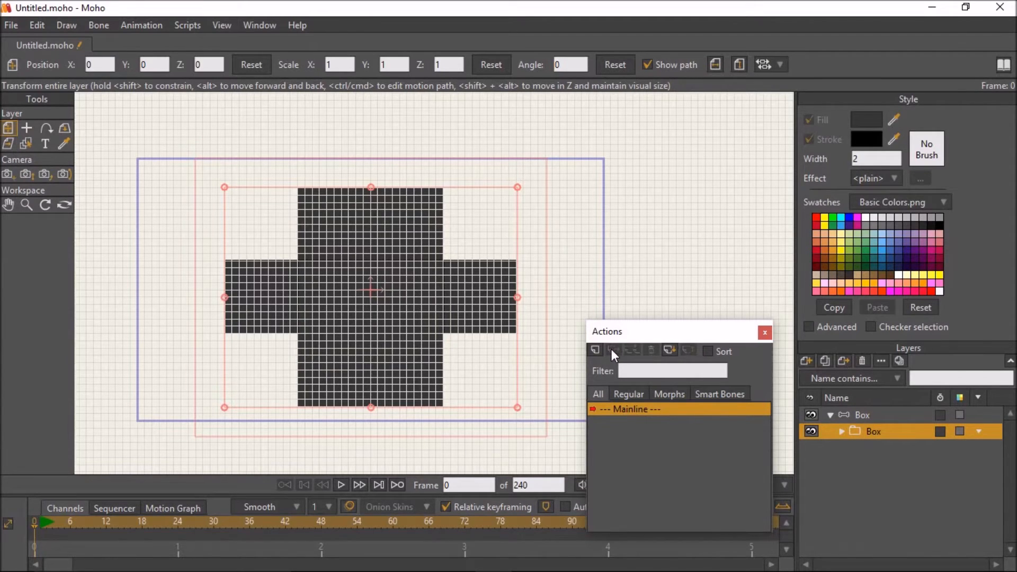
Hide the canvas grid and expand the inner Box group to show its five layers.
{"action": "key", "text": "ctrl+g"}
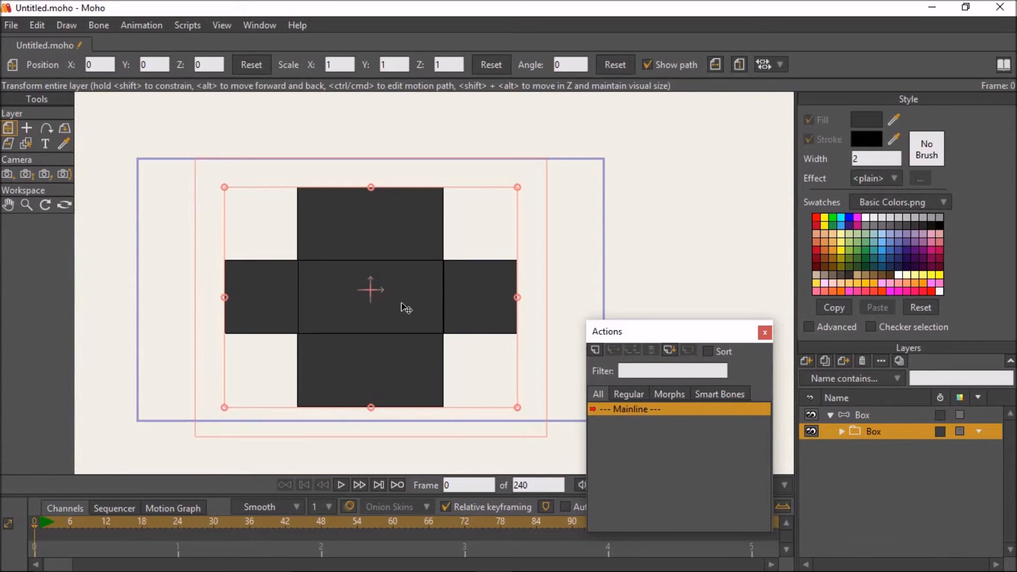
{"action": "scroll", "coordinate": [404, 302], "scroll_direction": "down", "scroll_amount": 3}
{"action": "scroll", "coordinate": [383, 297], "scroll_direction": "up", "scroll_amount": 6}
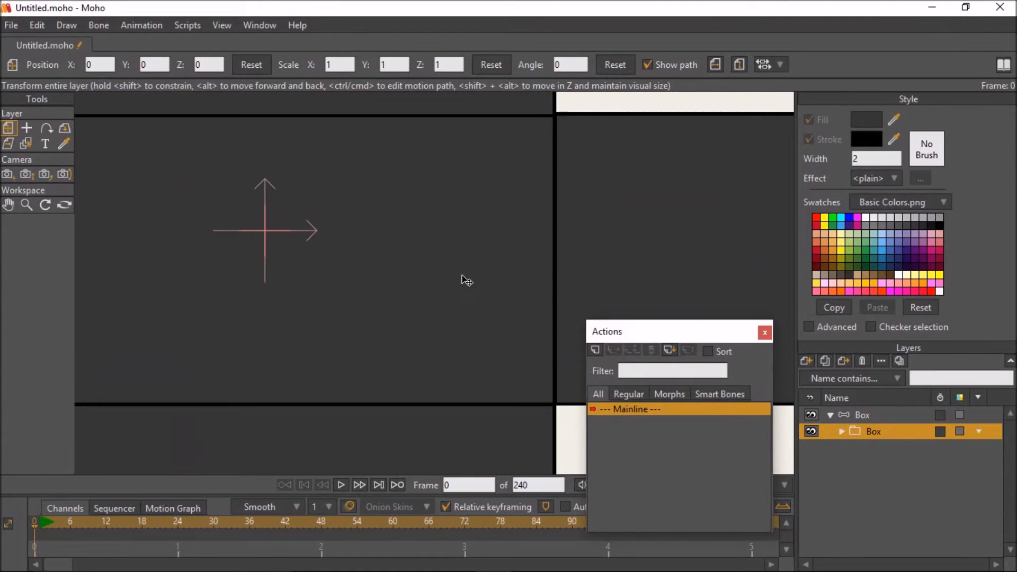
{"action": "scroll", "coordinate": [461, 278], "scroll_direction": "down", "scroll_amount": 1}
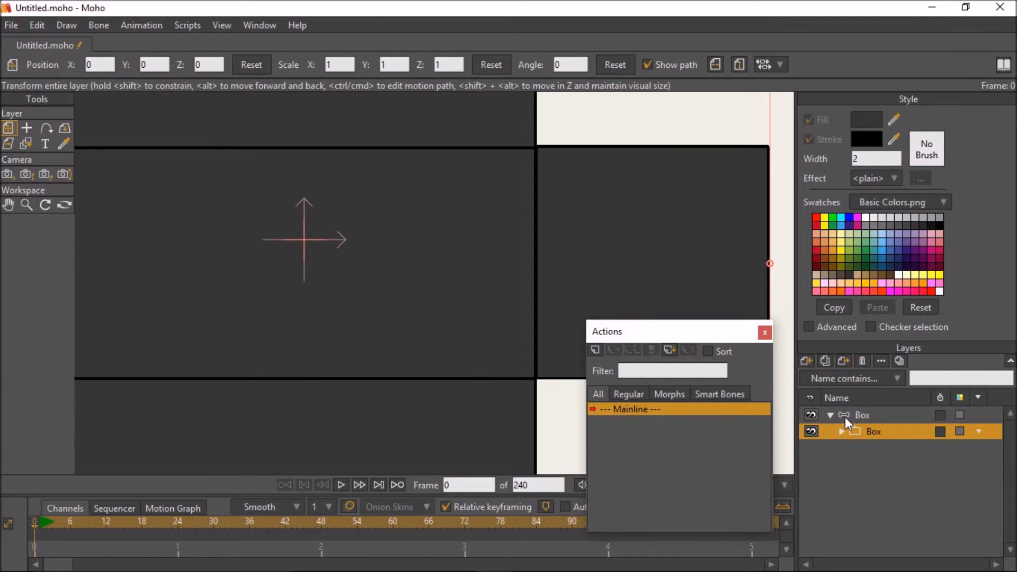
{"action": "left_click", "coordinate": [843, 432]}
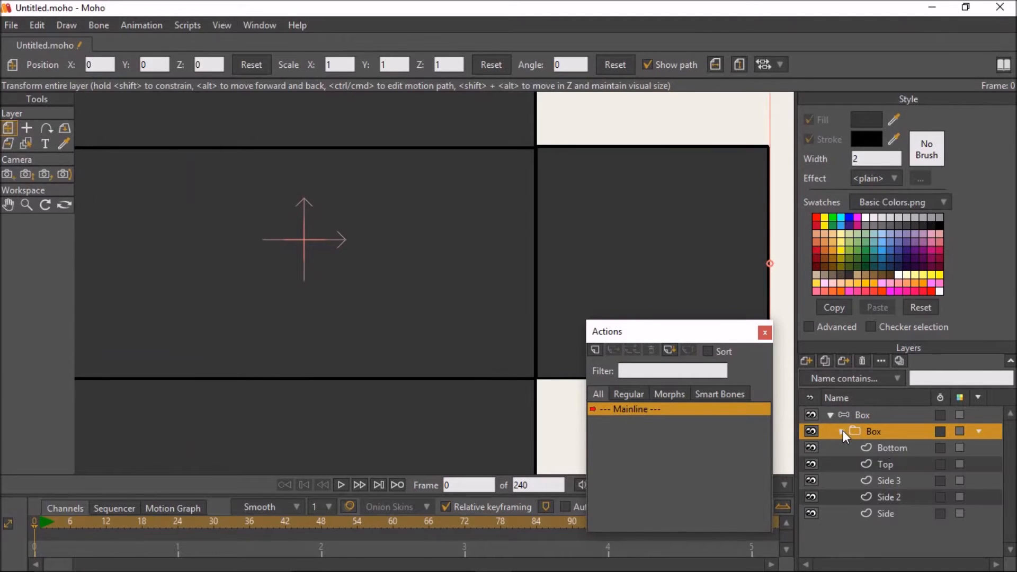
Nudge the Side 2 layer to X 1.1126, Y -0.0026 so its left edge lines up with the Side rectangle's right edge.
{"action": "left_click", "coordinate": [897, 462]}
{"action": "left_click", "coordinate": [895, 480]}
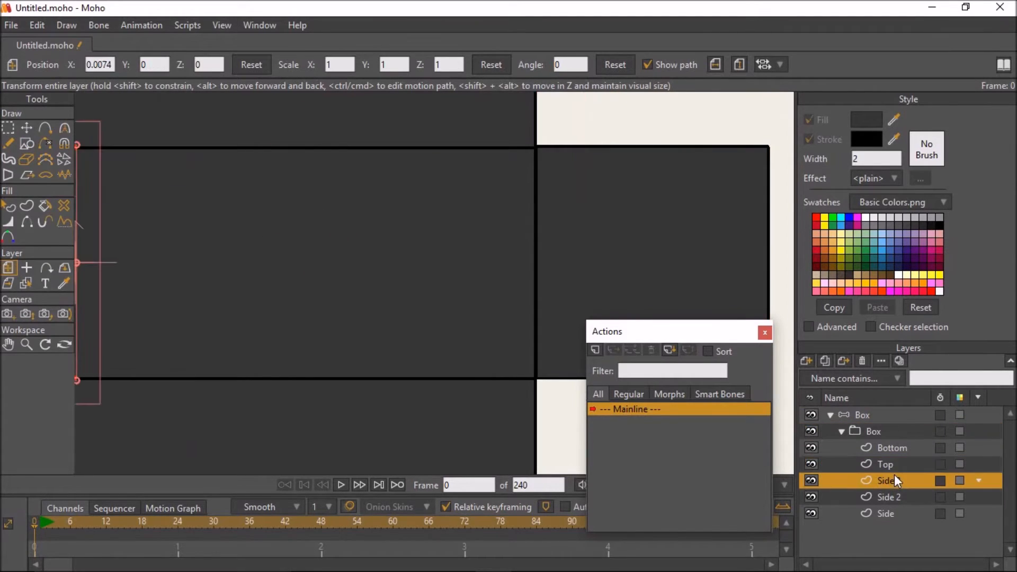
{"action": "left_click", "coordinate": [895, 496]}
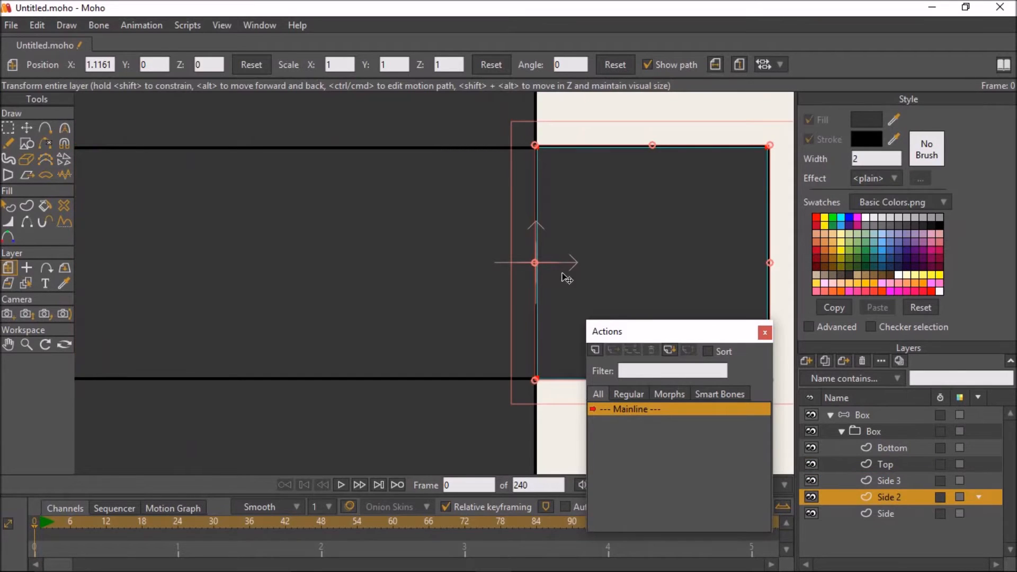
{"action": "scroll", "coordinate": [560, 243], "scroll_direction": "up", "scroll_amount": 2}
{"action": "scroll", "coordinate": [560, 242], "scroll_direction": "up", "scroll_amount": 2}
{"action": "scroll", "coordinate": [563, 201], "scroll_direction": "down", "scroll_amount": 1}
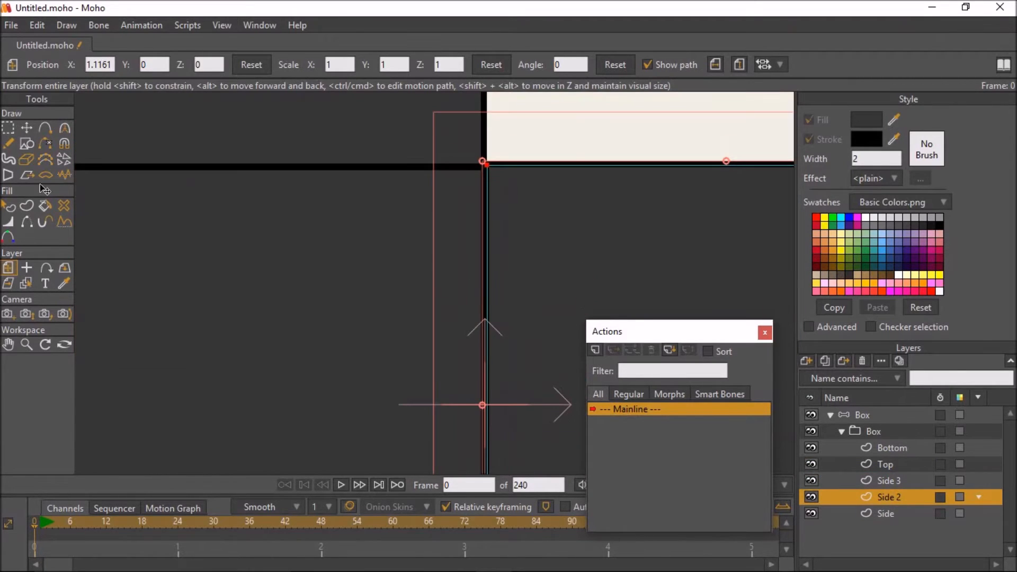
{"action": "left_click", "coordinate": [8, 270]}
{"action": "left_click_drag", "start_coordinate": [568, 256], "coordinate": [561, 255]}
{"action": "scroll", "coordinate": [562, 261], "scroll_direction": "down", "scroll_amount": 3}
{"action": "left_click_drag", "start_coordinate": [476, 262], "coordinate": [684, 192]}
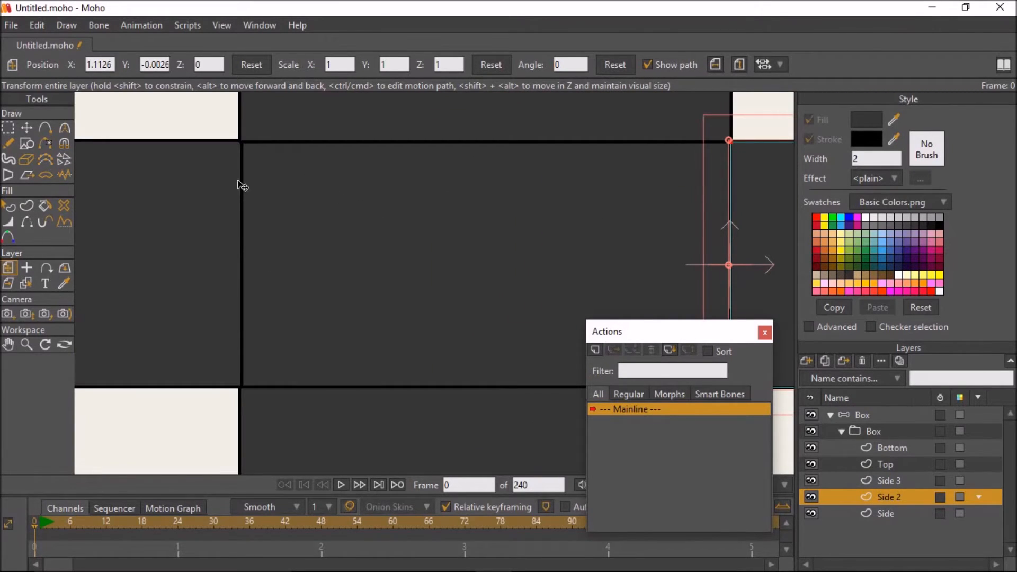
Nudge the Top layer horizontally to X 0.0050 so it lines up with the Side rectangle's vertical edges.
{"action": "left_click_drag", "start_coordinate": [519, 197], "coordinate": [521, 266]}
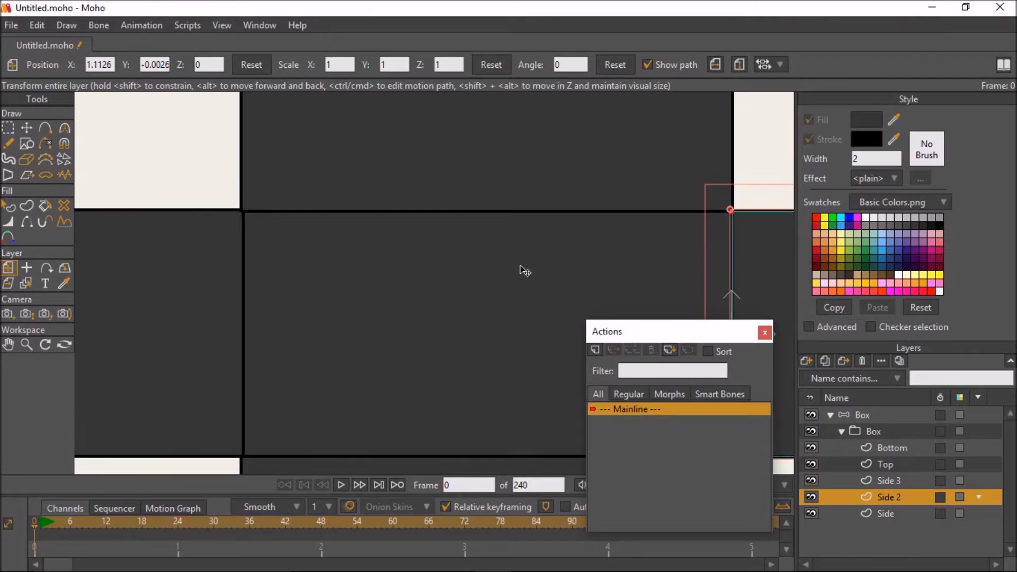
{"action": "left_click", "coordinate": [882, 449]}
{"action": "left_click", "coordinate": [882, 463]}
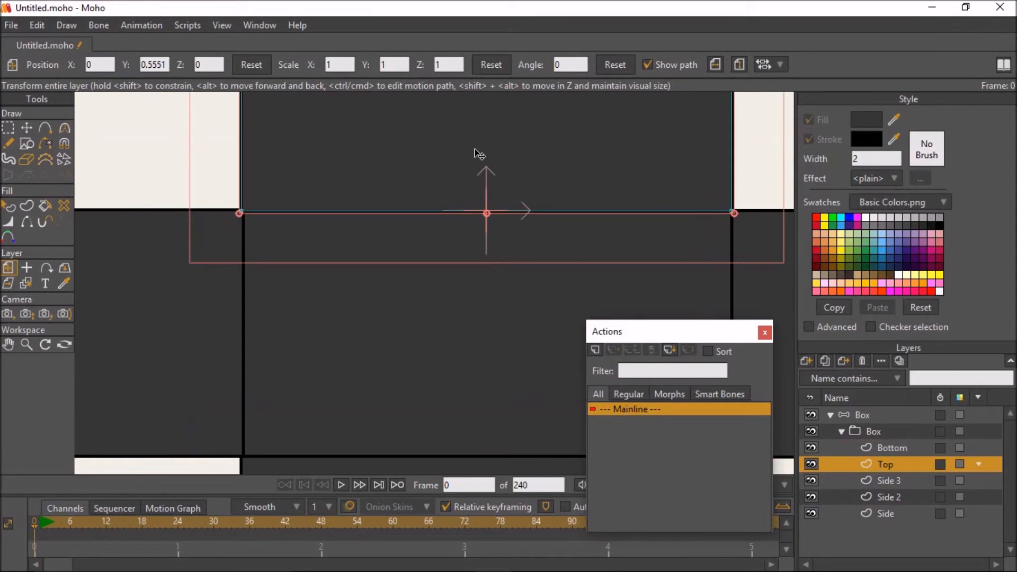
{"action": "left_click_drag", "start_coordinate": [504, 147], "coordinate": [505, 147]}
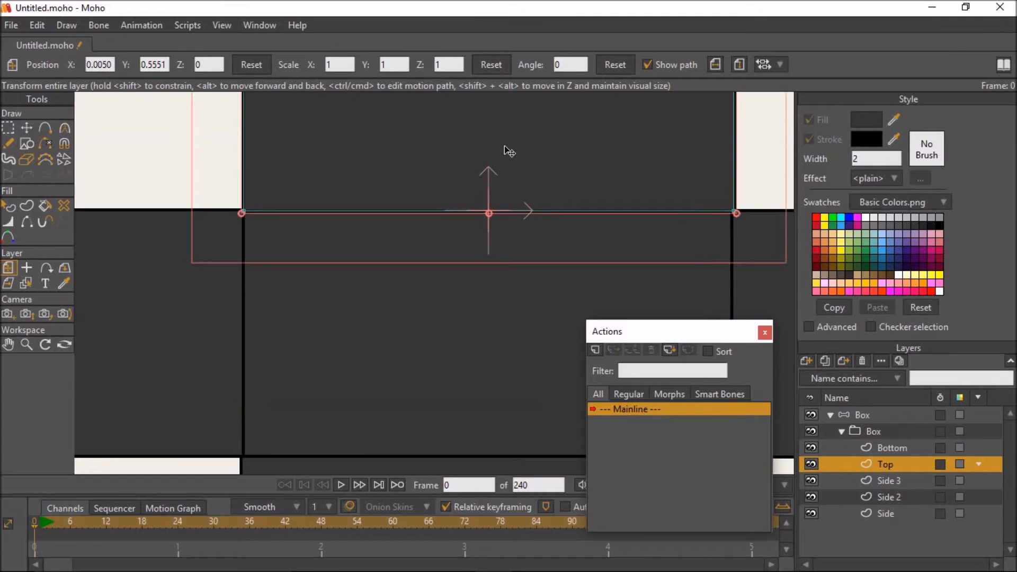
Nudge the Bottom layer horizontally to X 0.0050 to match the Side rectangle, and check the alignment of all the panels.
{"action": "left_click_drag", "start_coordinate": [484, 301], "coordinate": [432, 107]}
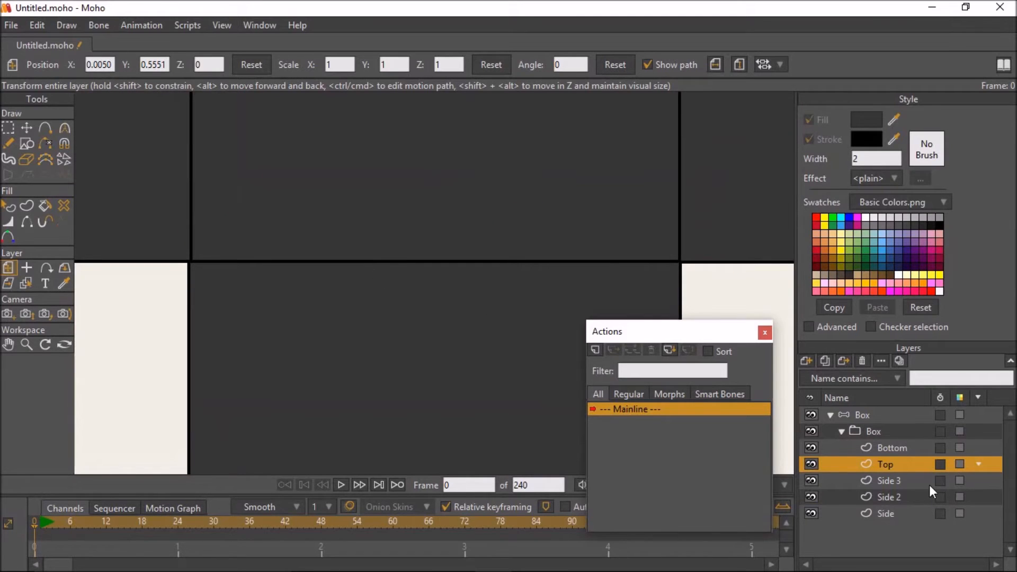
{"action": "left_click", "coordinate": [890, 447]}
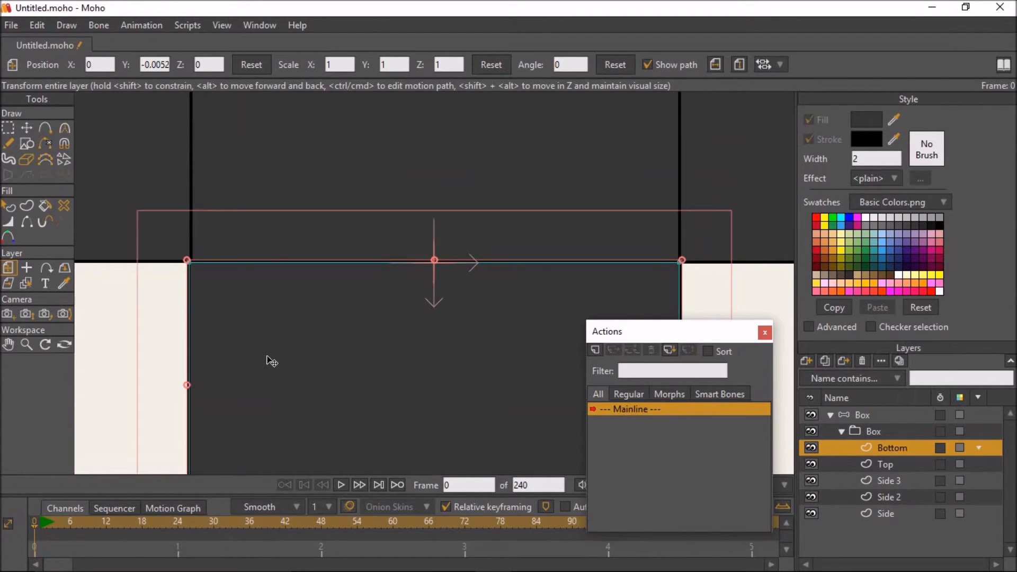
{"action": "left_click_drag", "start_coordinate": [272, 361], "coordinate": [271, 357]}
{"action": "scroll", "coordinate": [653, 253], "scroll_direction": "down", "scroll_amount": 4}
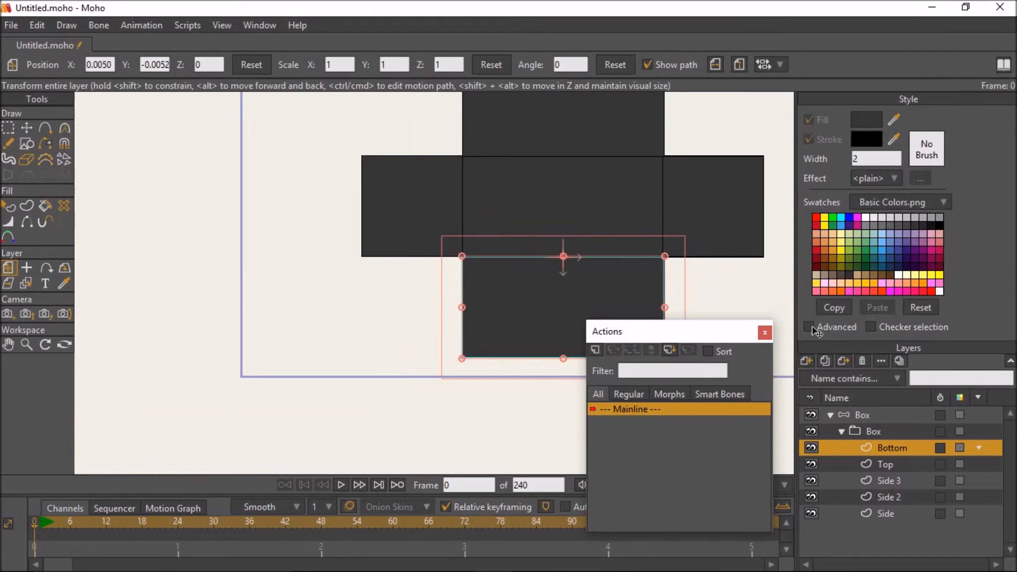
{"action": "scroll", "coordinate": [610, 199], "scroll_direction": "up", "scroll_amount": 3}
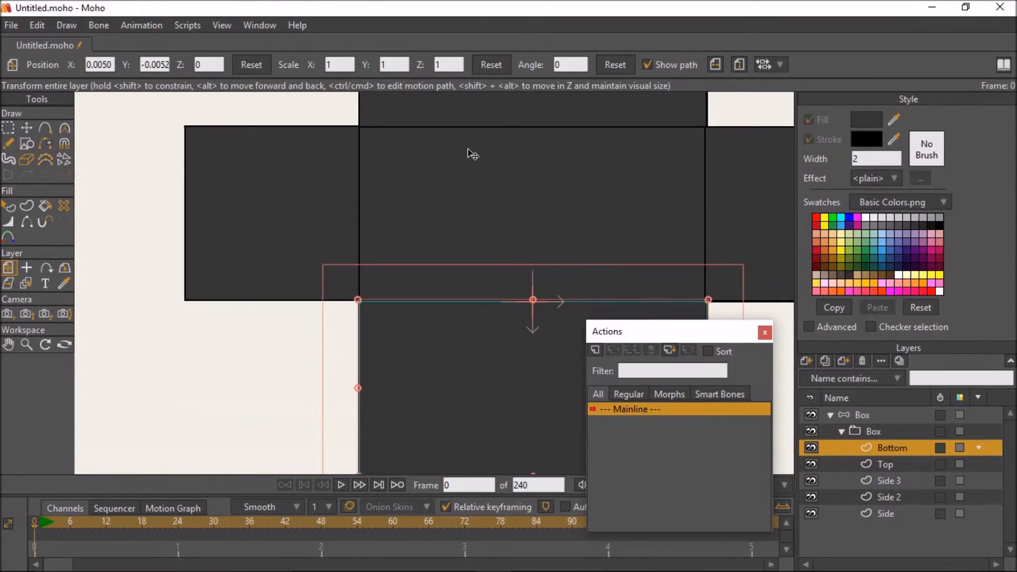
{"action": "left_click_drag", "start_coordinate": [441, 141], "coordinate": [451, 222]}
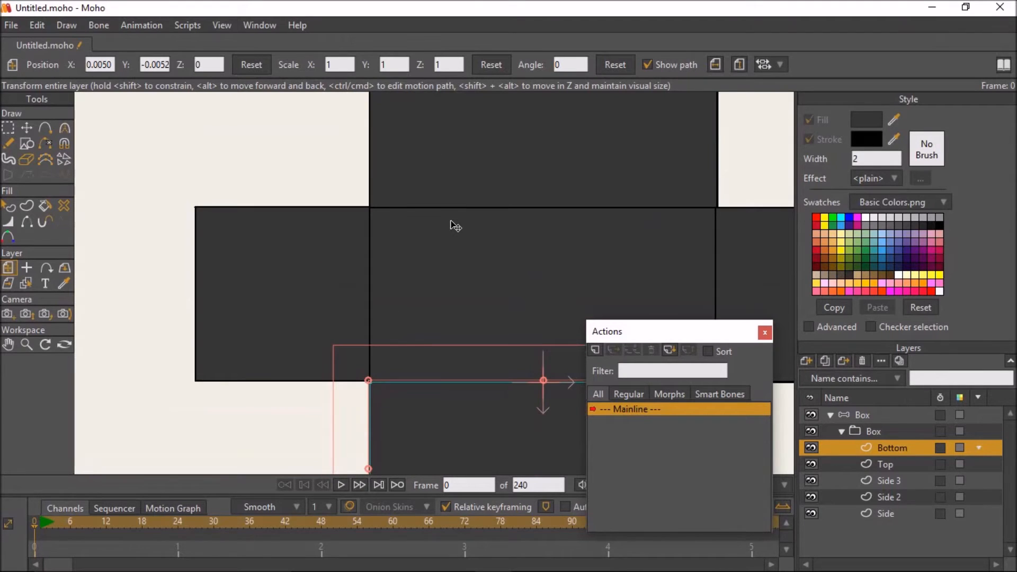
{"action": "scroll", "coordinate": [456, 249], "scroll_direction": "down", "scroll_amount": 5}
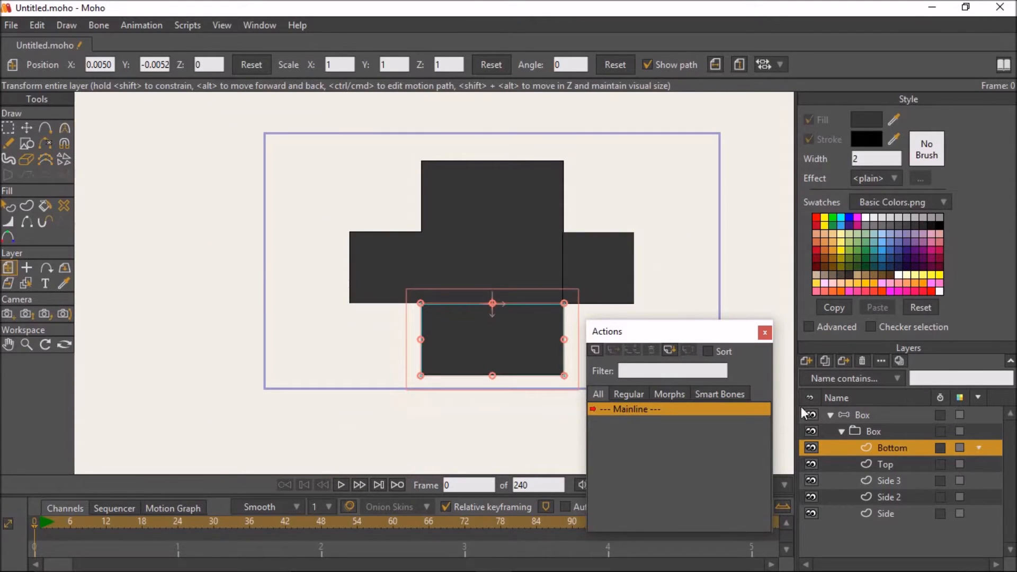
Collapse the Box group and draw a short upright bone in the middle of the Side rectangle on the Box bone layer.
{"action": "left_click", "coordinate": [849, 431]}
{"action": "left_click", "coordinate": [841, 431]}
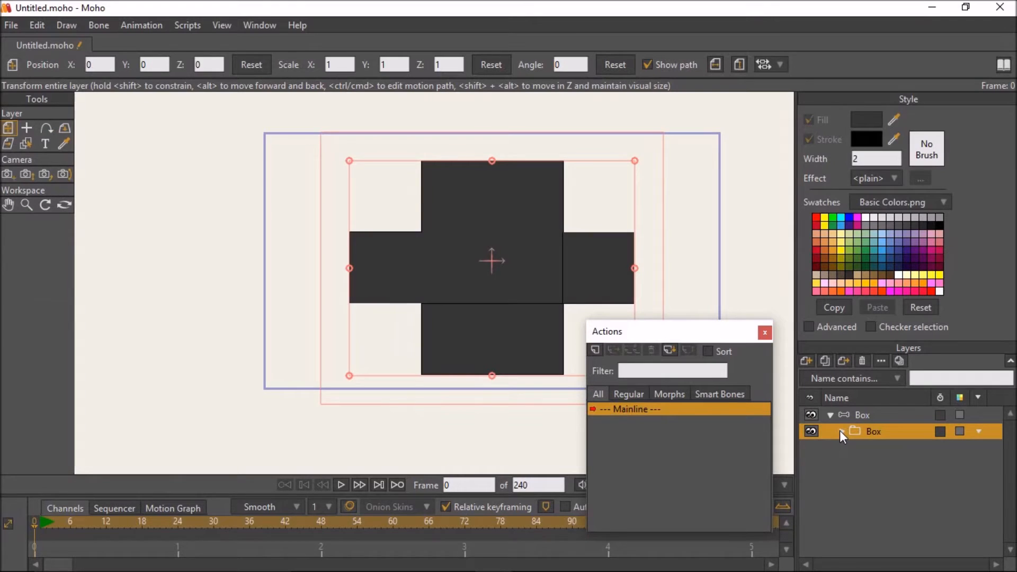
{"action": "left_click", "coordinate": [863, 417]}
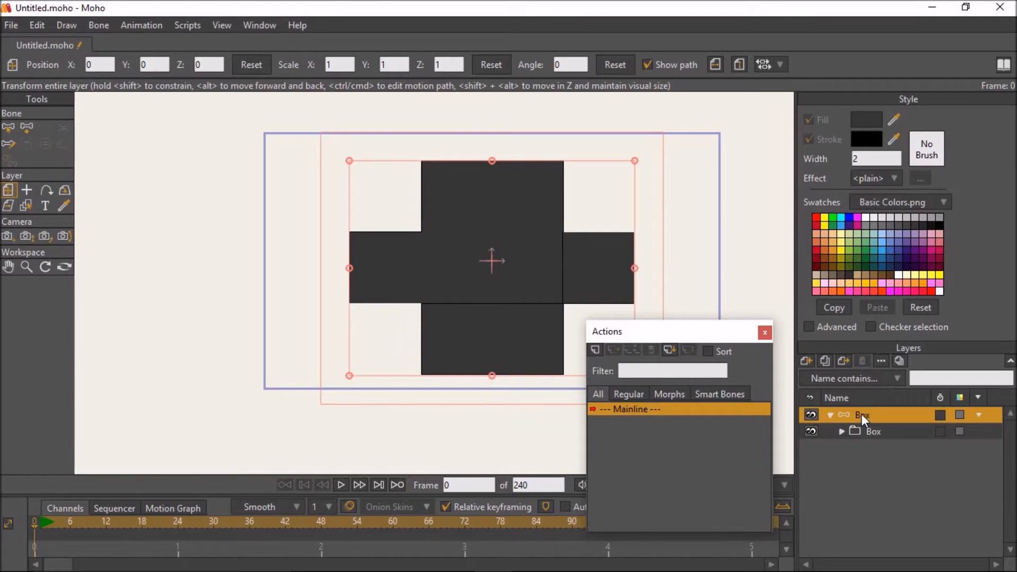
{"action": "left_click", "coordinate": [9, 128]}
{"action": "left_click", "coordinate": [30, 127]}
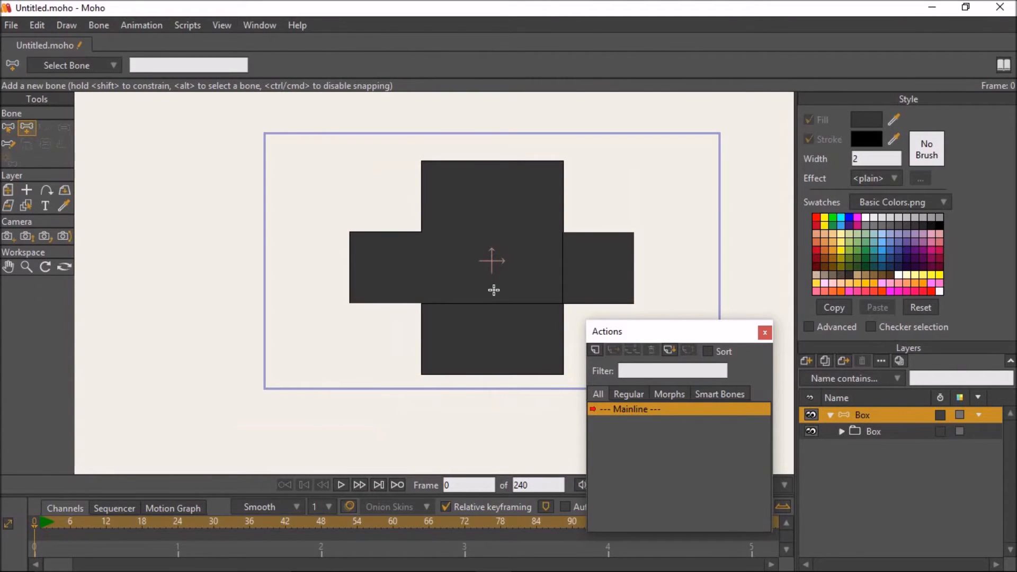
{"action": "left_click_drag", "start_coordinate": [491, 295], "coordinate": [492, 247]}
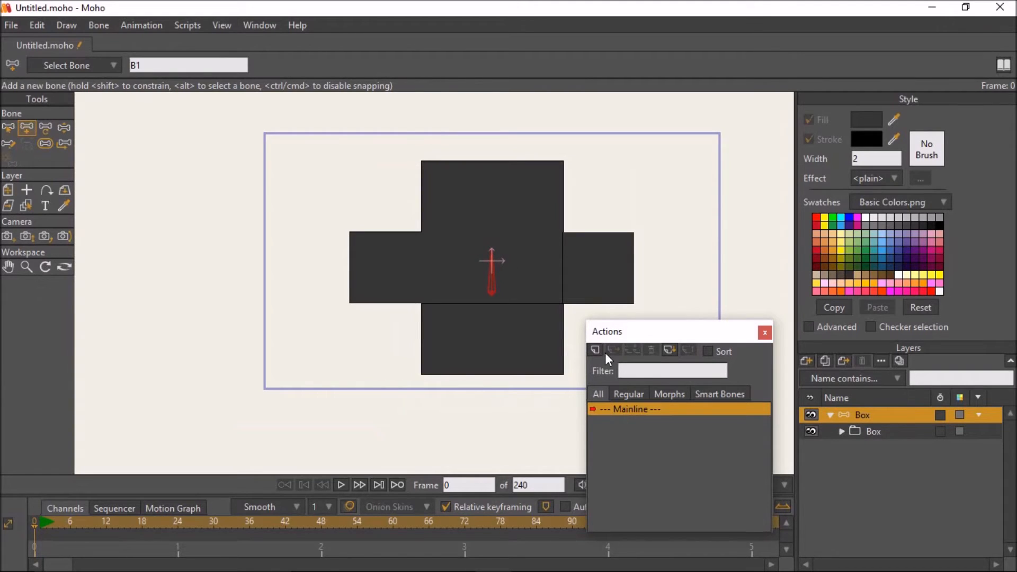
Bind the Box group layer to the bone in the middle of the box.
{"action": "left_click", "coordinate": [859, 428]}
{"action": "left_click", "coordinate": [46, 128]}
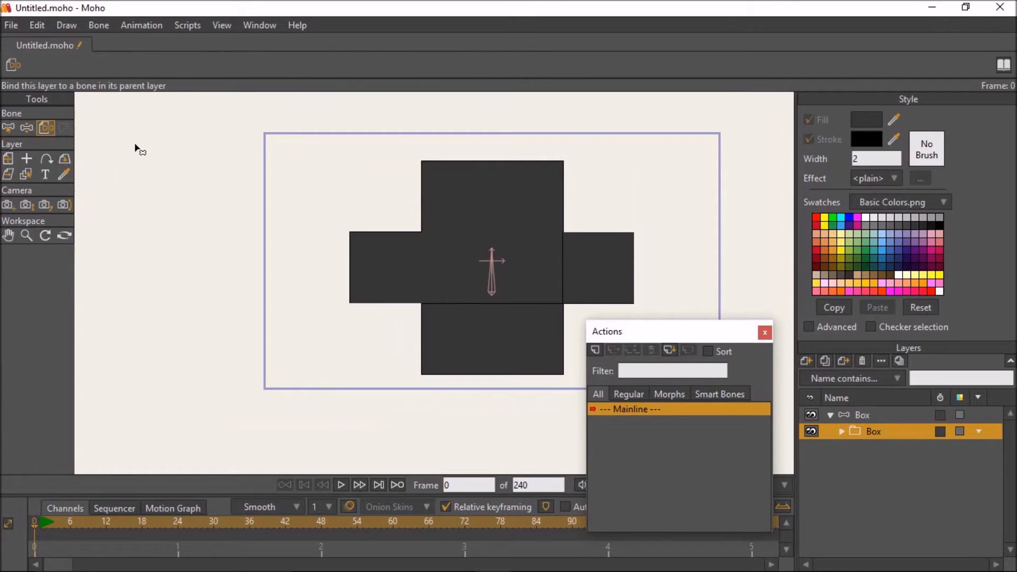
{"action": "scroll", "coordinate": [508, 281], "scroll_direction": "up", "scroll_amount": 1}
{"action": "left_click", "coordinate": [486, 291]}
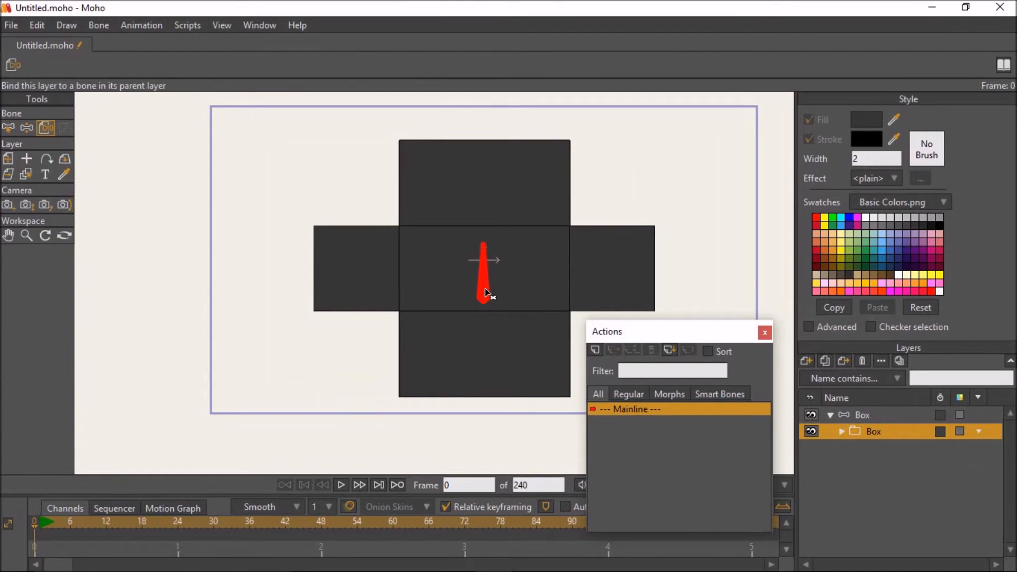
Add a separate short upright bone on the Box bone layer, outside the box beyond the Top panel's right side.
{"action": "left_click", "coordinate": [8, 128]}
{"action": "left_click", "coordinate": [878, 415]}
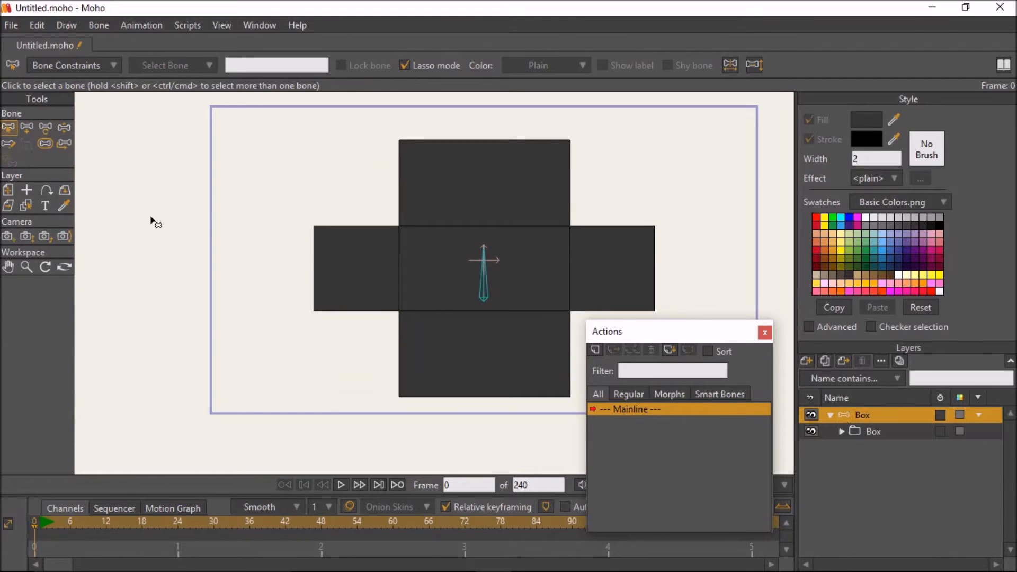
{"action": "left_click", "coordinate": [27, 128]}
{"action": "scroll", "coordinate": [315, 234], "scroll_direction": "down", "scroll_amount": 2}
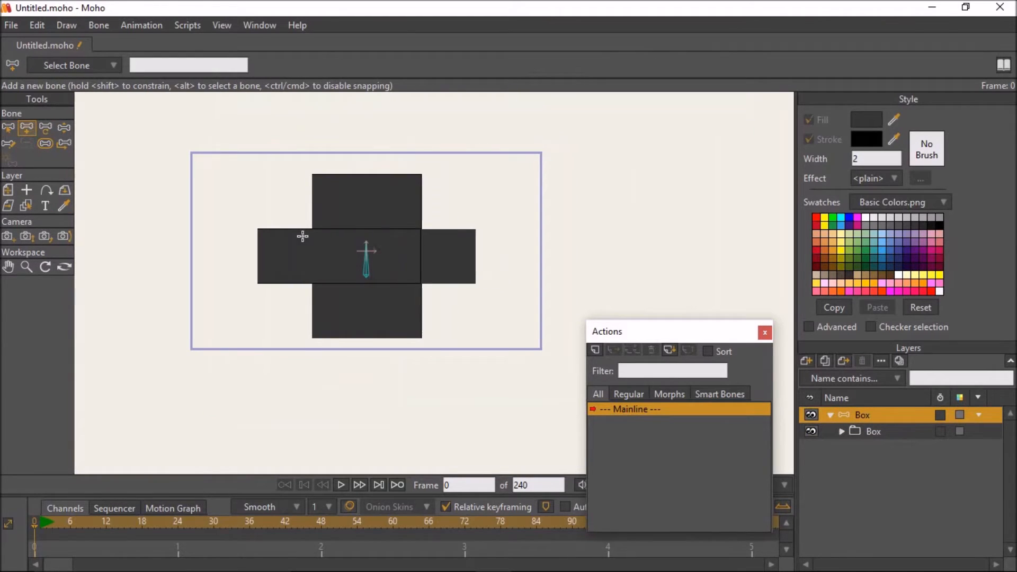
{"action": "left_click_drag", "start_coordinate": [488, 202], "coordinate": [485, 174]}
Make the outer bone a smart bone dial named Close, with a maximum angle of 0 and a duration of 48 frames.
{"action": "left_click", "coordinate": [97, 26]}
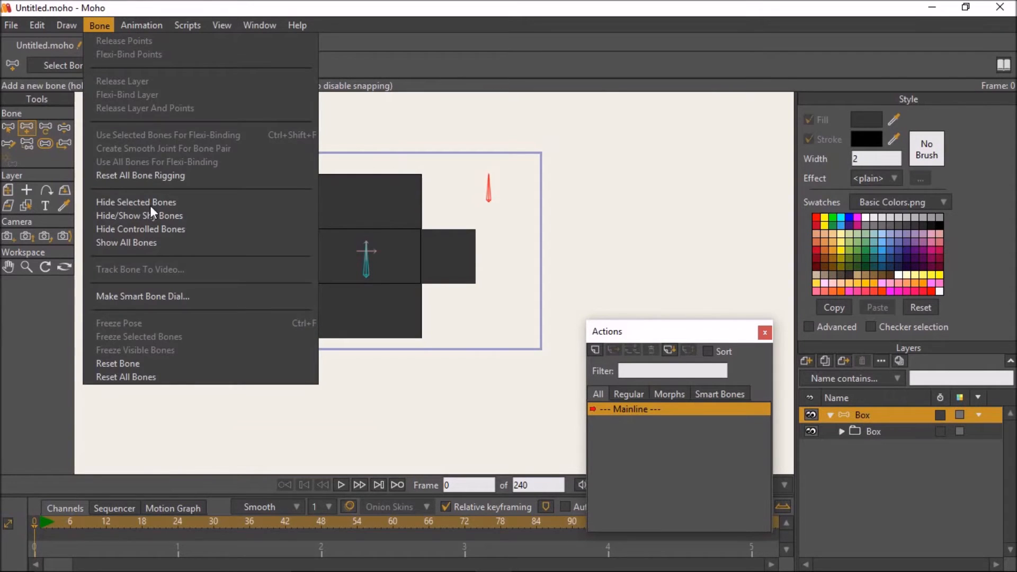
{"action": "left_click", "coordinate": [140, 295]}
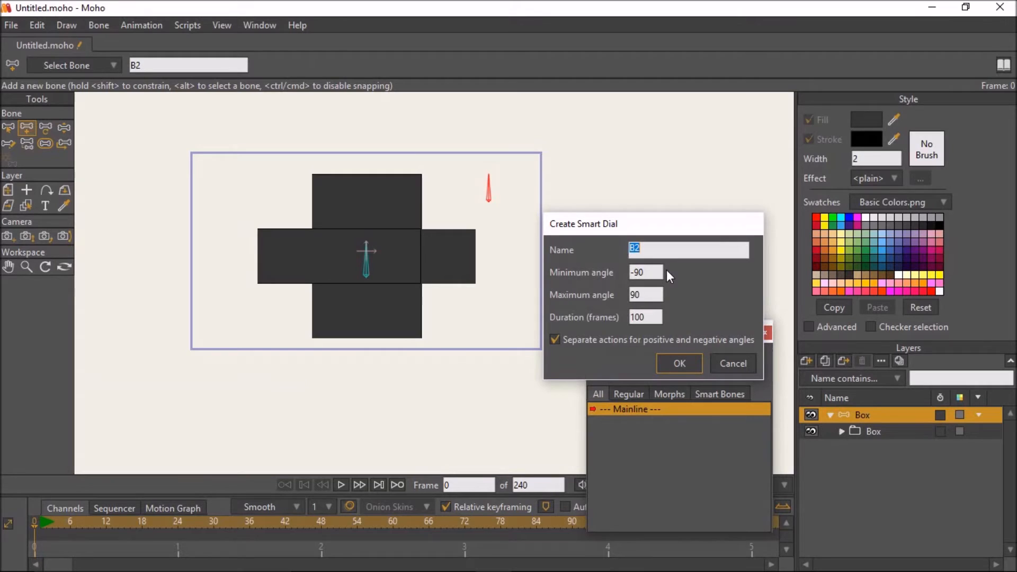
{"action": "type", "text": "Close"}
{"action": "double_click", "coordinate": [631, 295]}
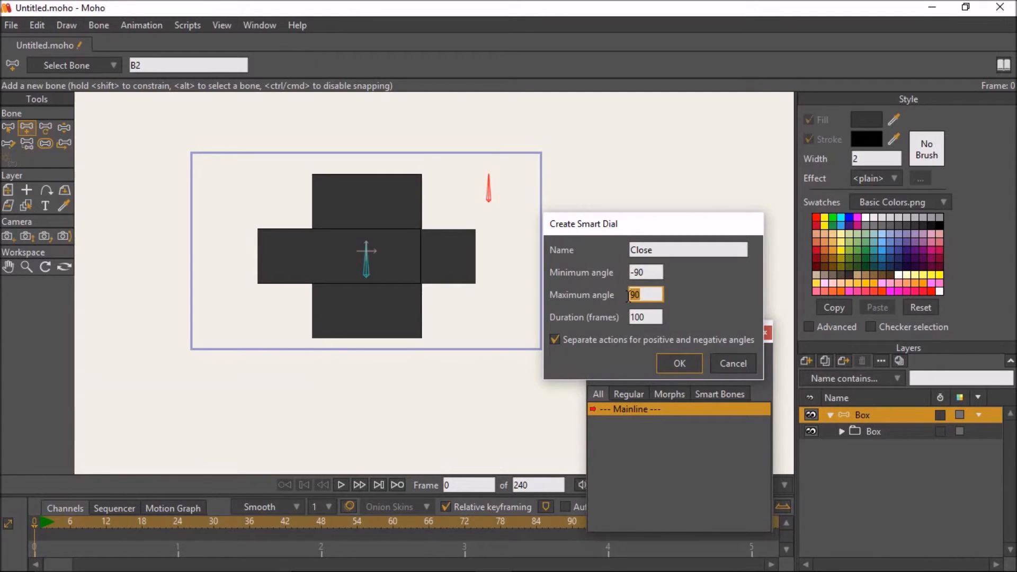
{"action": "type", "text": "0"}
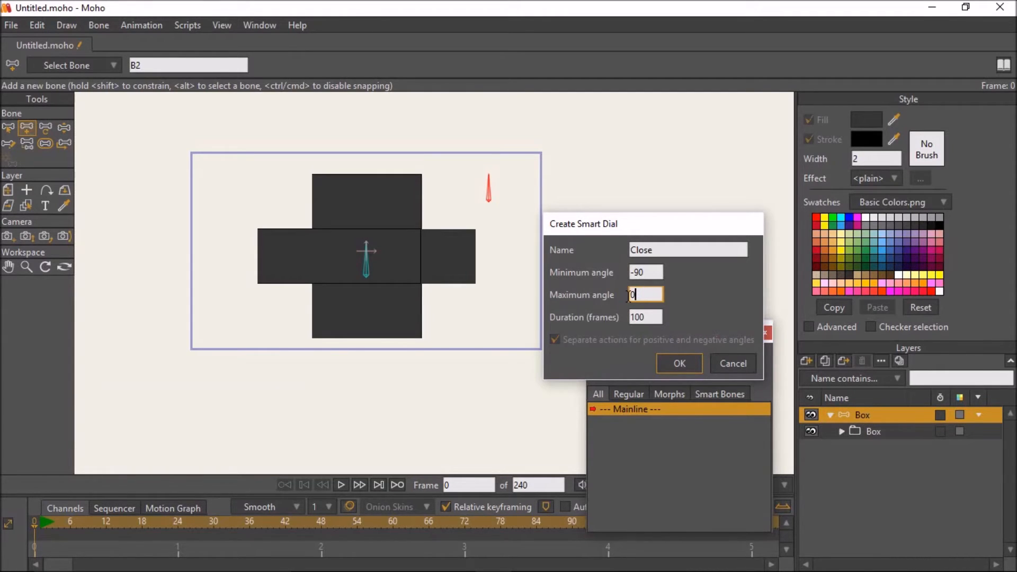
{"action": "double_click", "coordinate": [630, 317]}
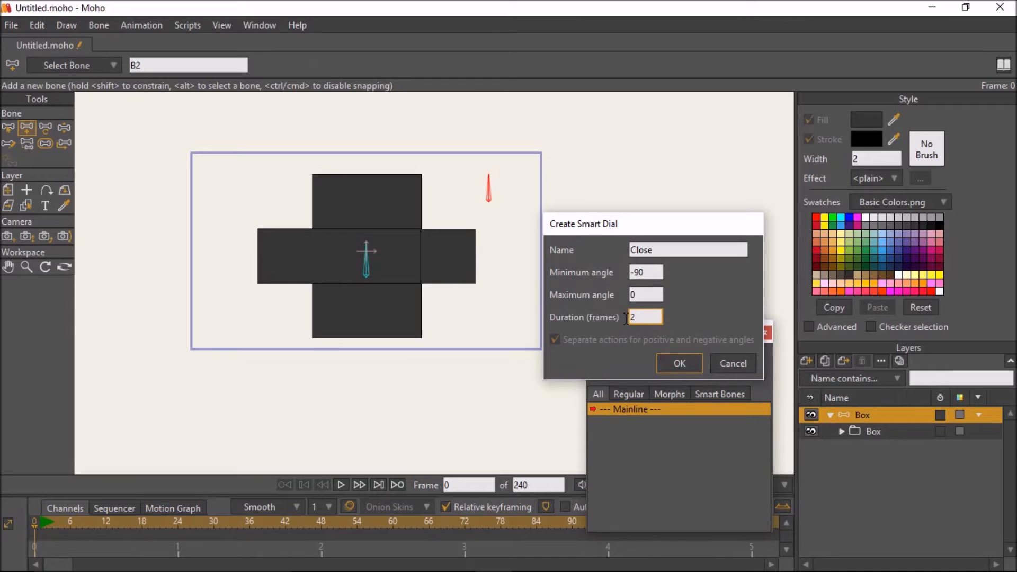
{"action": "key", "text": "BackSpace"}
{"action": "type", "text": "48"}
{"action": "left_click", "coordinate": [669, 365]}
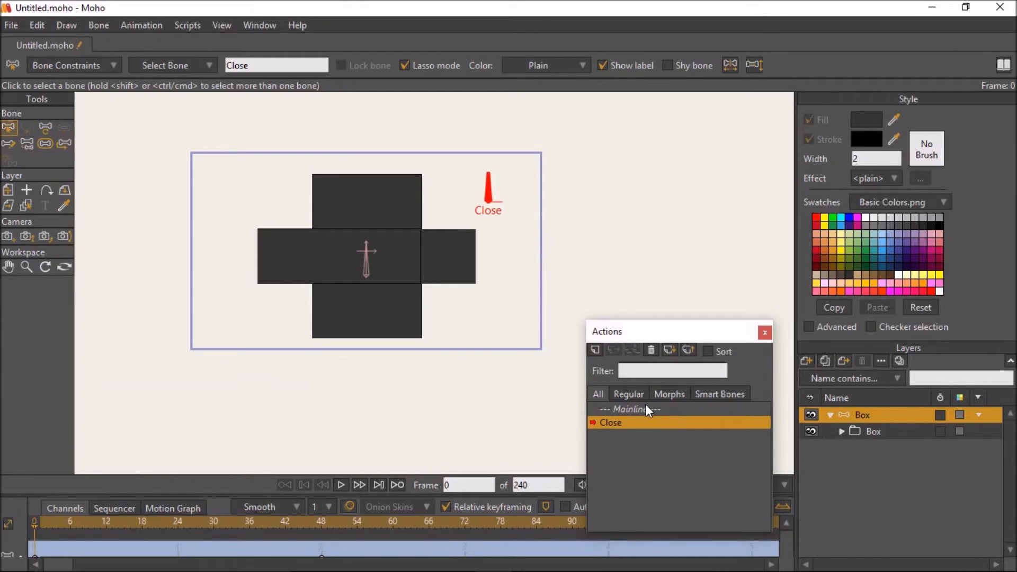
Expand the Box group's layers, enlarge the timeline area, and go to frame 48 of the Close action.
{"action": "left_click", "coordinate": [841, 432]}
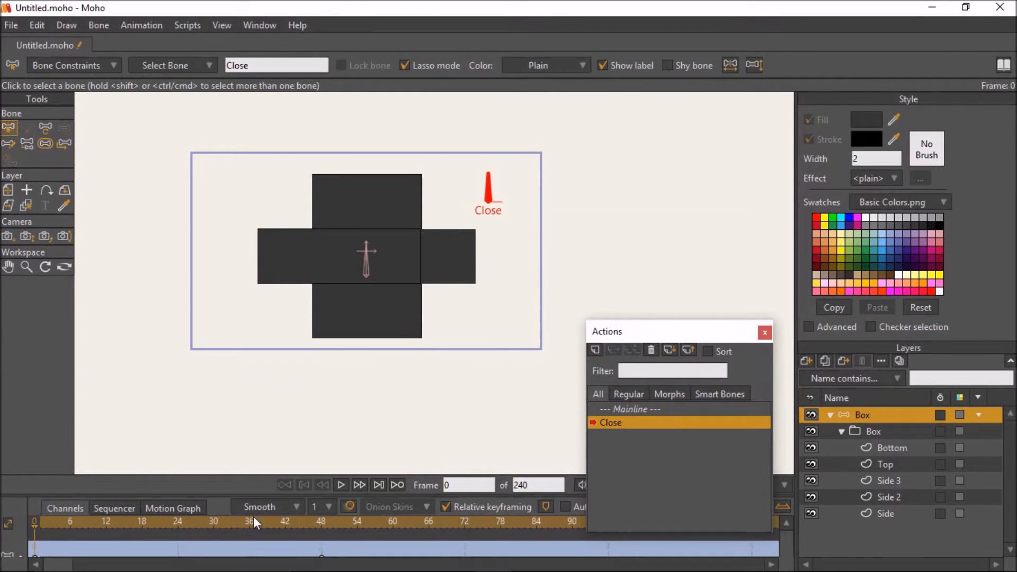
{"action": "left_click_drag", "start_coordinate": [261, 475], "coordinate": [265, 450]}
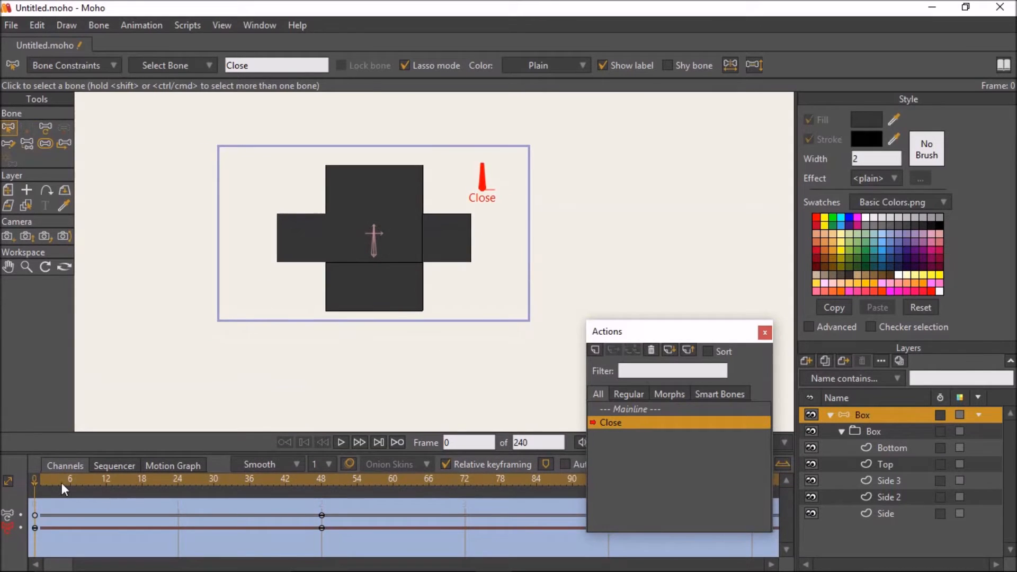
{"action": "left_click_drag", "start_coordinate": [40, 479], "coordinate": [321, 482]}
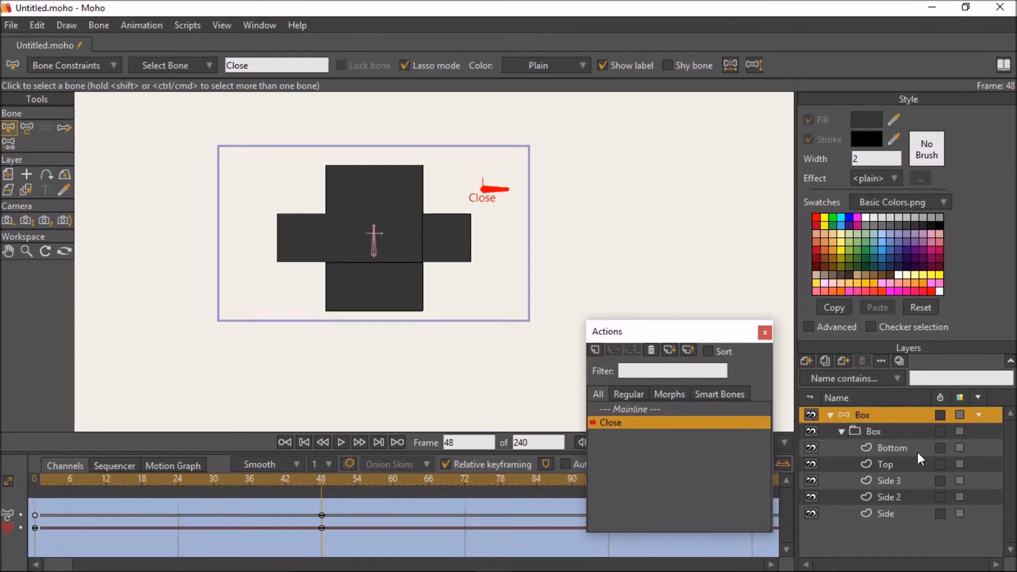
{"action": "scroll", "coordinate": [375, 247], "scroll_direction": "up", "scroll_amount": 2}
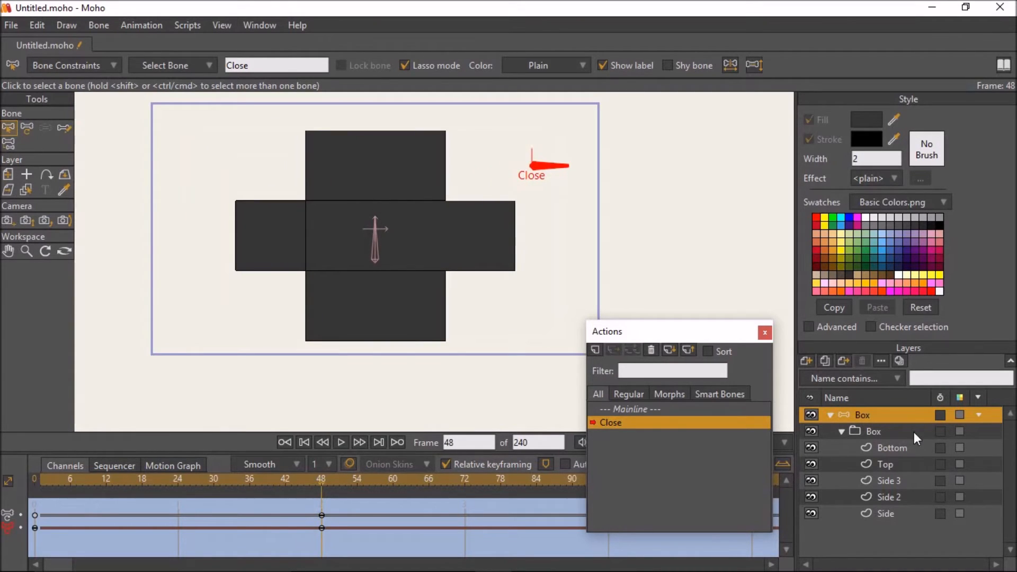
Fold the Top panel inward at frame 48 of the Close action by rotating its layer around X to about -92.6 degrees.
{"action": "left_click", "coordinate": [885, 466]}
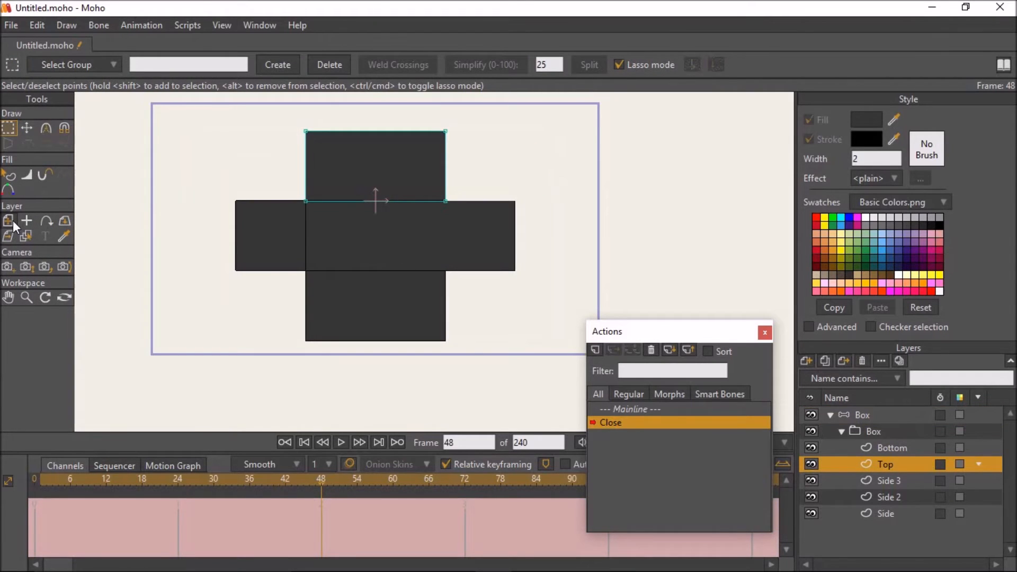
{"action": "left_click", "coordinate": [65, 221]}
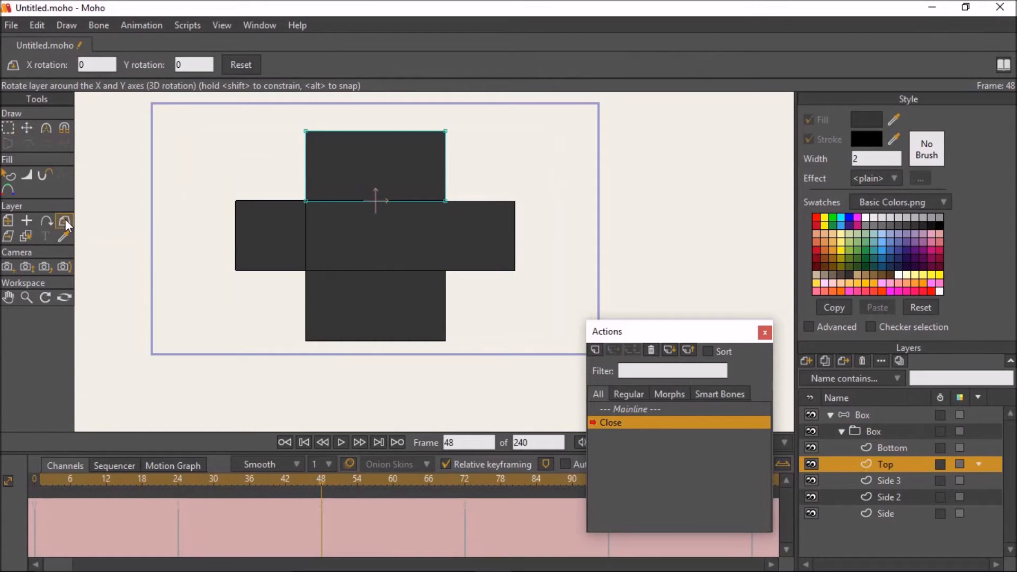
{"action": "scroll", "coordinate": [343, 227], "scroll_direction": "up", "scroll_amount": 2}
{"action": "left_click_drag", "start_coordinate": [380, 189], "coordinate": [385, 142]}
{"action": "scroll", "coordinate": [384, 248], "scroll_direction": "up", "scroll_amount": 1}
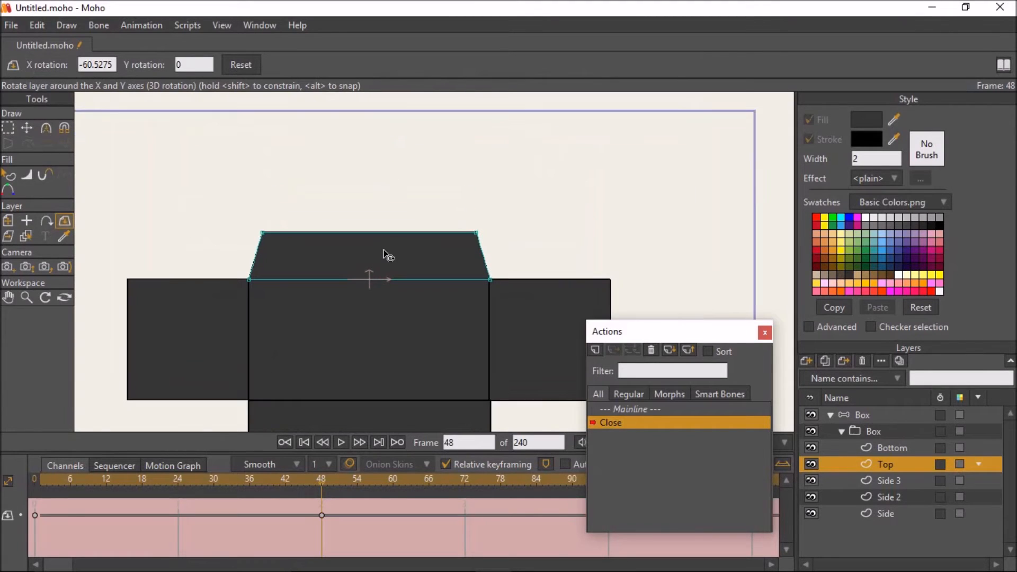
{"action": "left_click_drag", "start_coordinate": [384, 248], "coordinate": [380, 220]}
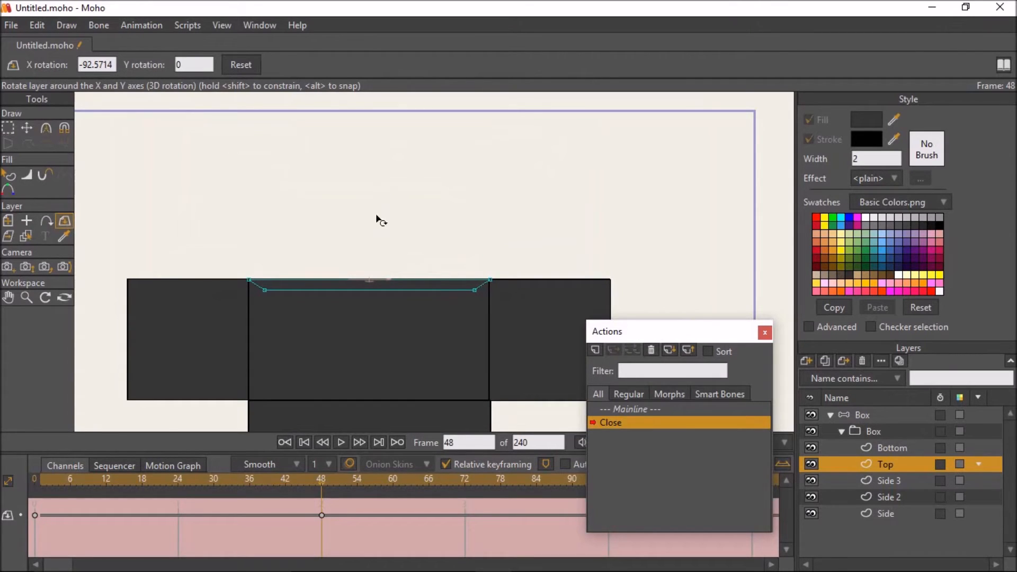
Fold the Bottom panel inward at frame 48 by rotating its layer around X to about 90.6 degrees.
{"action": "left_click", "coordinate": [894, 444]}
{"action": "left_click_drag", "start_coordinate": [412, 396], "coordinate": [405, 300]}
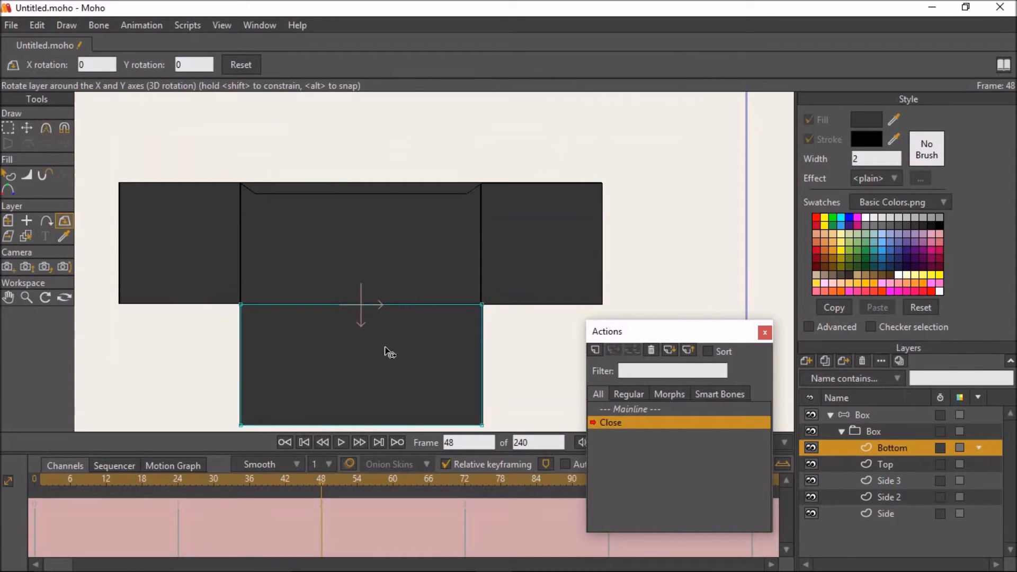
{"action": "left_click_drag", "start_coordinate": [390, 352], "coordinate": [378, 517]}
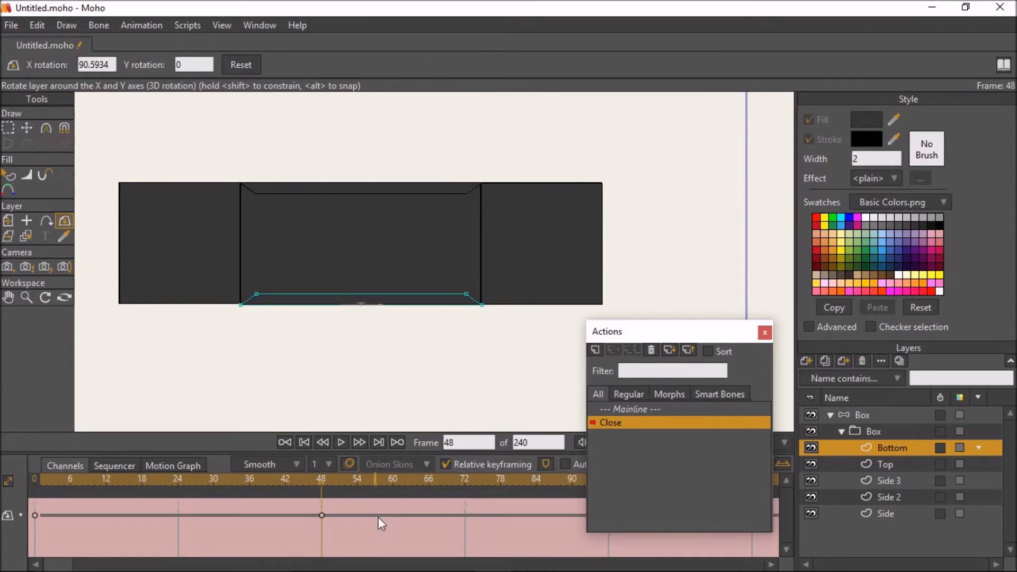
{"action": "scroll", "coordinate": [334, 352], "scroll_direction": "down", "scroll_amount": 2}
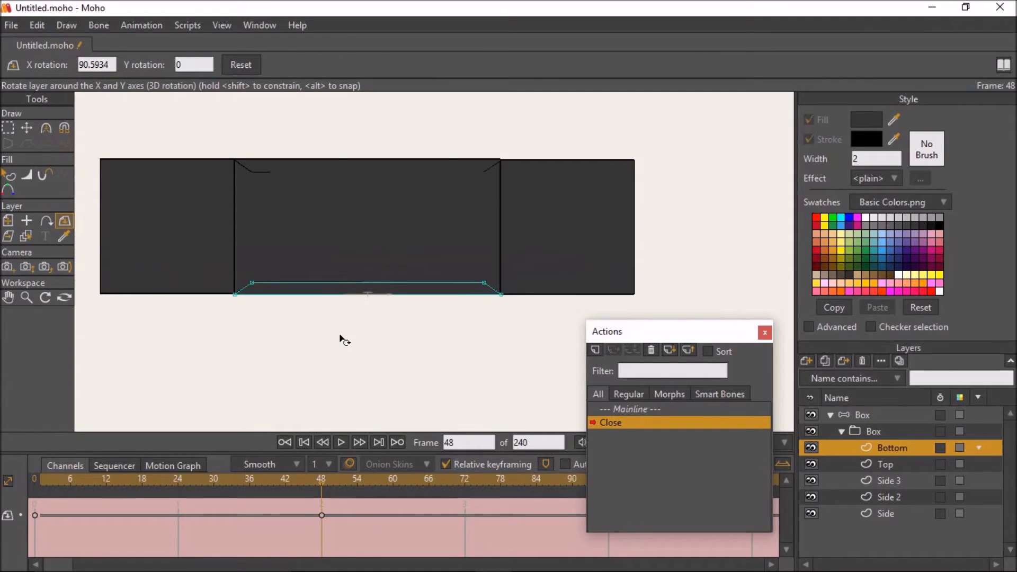
Fold the Side 3 panel inward at frame 48 by rotating its layer around Y to about -89.3 degrees.
{"action": "left_click", "coordinate": [892, 481]}
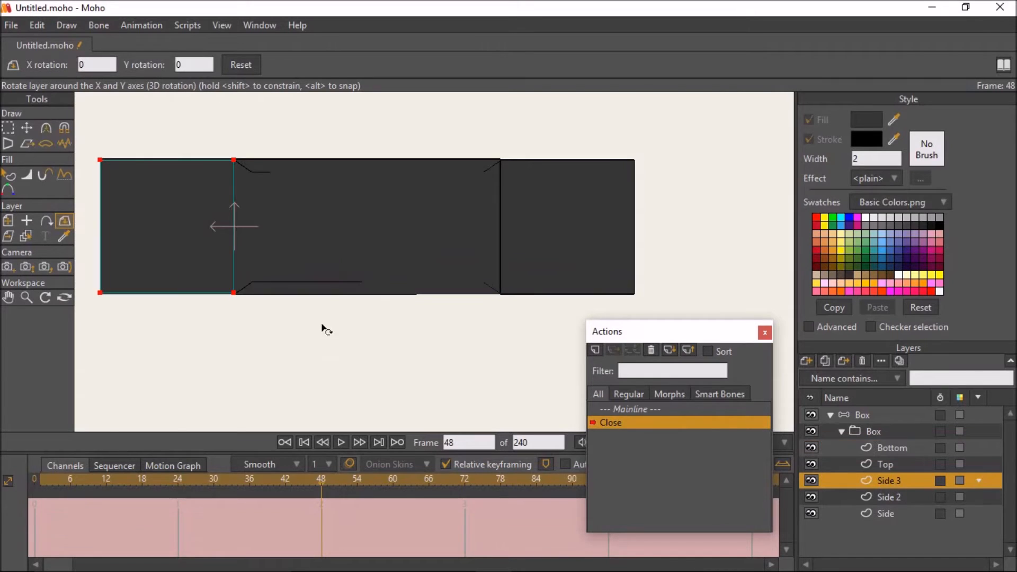
{"action": "mouse_move", "coordinate": [322, 266]}
{"action": "left_mouse_down"}
{"action": "mouse_move", "coordinate": [159, 275]}
{"action": "mouse_move", "coordinate": [355, 257]}
{"action": "mouse_move", "coordinate": [175, 279]}
{"action": "mouse_move", "coordinate": [307, 279]}
{"action": "mouse_move", "coordinate": [319, 261]}
{"action": "left_mouse_up"}
{"action": "scroll", "coordinate": [364, 257], "scroll_direction": "down", "scroll_amount": 5}
{"action": "left_click_drag", "start_coordinate": [419, 246], "coordinate": [310, 265]}
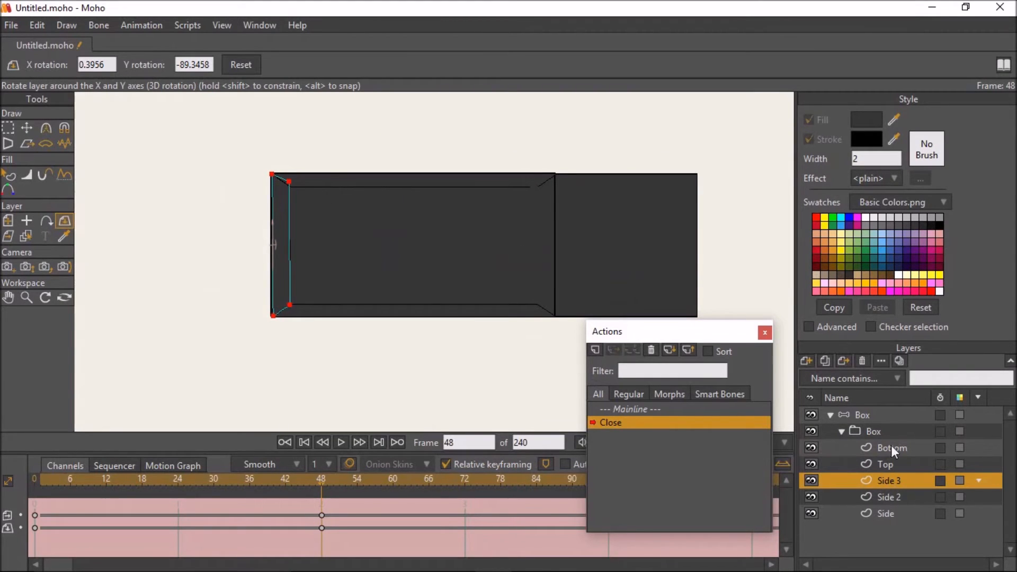
Refine the Top panel's fold at frame 48 to an X rotation of about -90.2 degrees.
{"action": "left_click", "coordinate": [889, 464]}
{"action": "scroll", "coordinate": [375, 213], "scroll_direction": "up", "scroll_amount": 4}
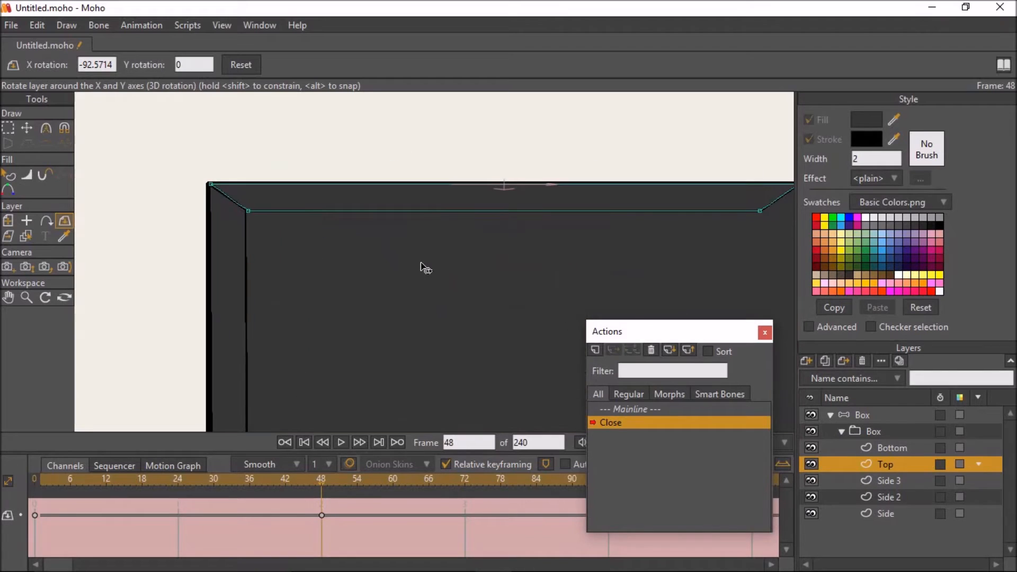
{"action": "left_click_drag", "start_coordinate": [428, 263], "coordinate": [421, 262]}
{"action": "key", "text": "ctrl+z"}
{"action": "left_click_drag", "start_coordinate": [421, 257], "coordinate": [424, 271]}
{"action": "scroll", "coordinate": [456, 288], "scroll_direction": "down", "scroll_amount": 4}
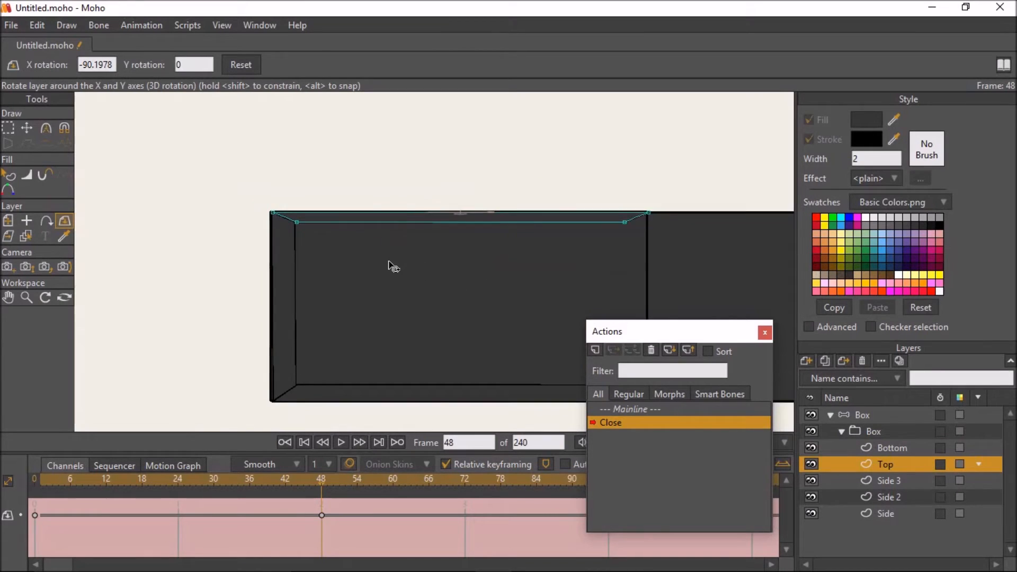
Fold the Side 2 panel inward around Y at frame 48, and preview the Close action's folding with the Box bone layer selected.
{"action": "left_click", "coordinate": [887, 481]}
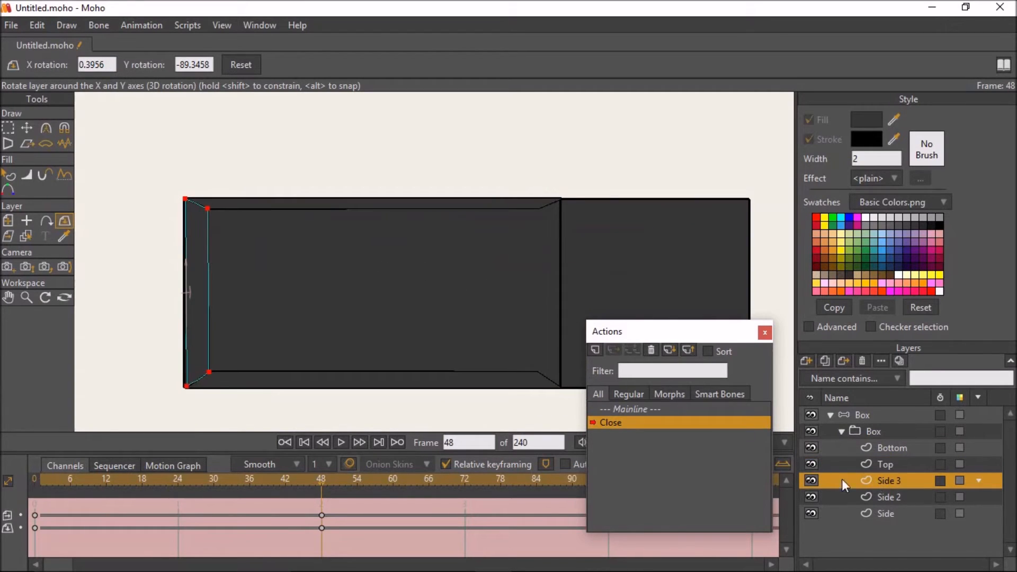
{"action": "left_click", "coordinate": [866, 496]}
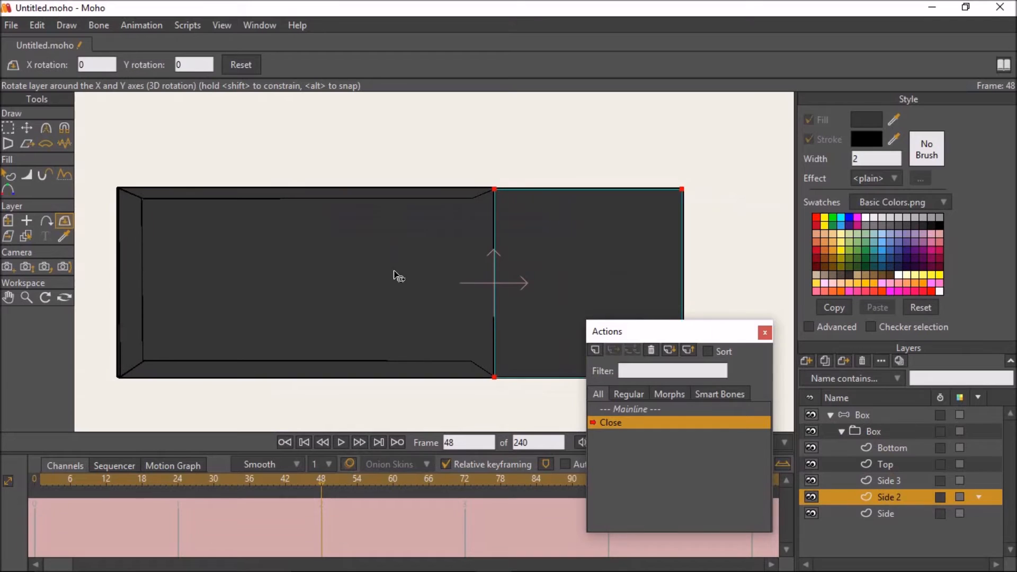
{"action": "left_click_drag", "start_coordinate": [373, 273], "coordinate": [445, 277]}
{"action": "left_click_drag", "start_coordinate": [317, 479], "coordinate": [142, 478]}
{"action": "left_click", "coordinate": [859, 420]}
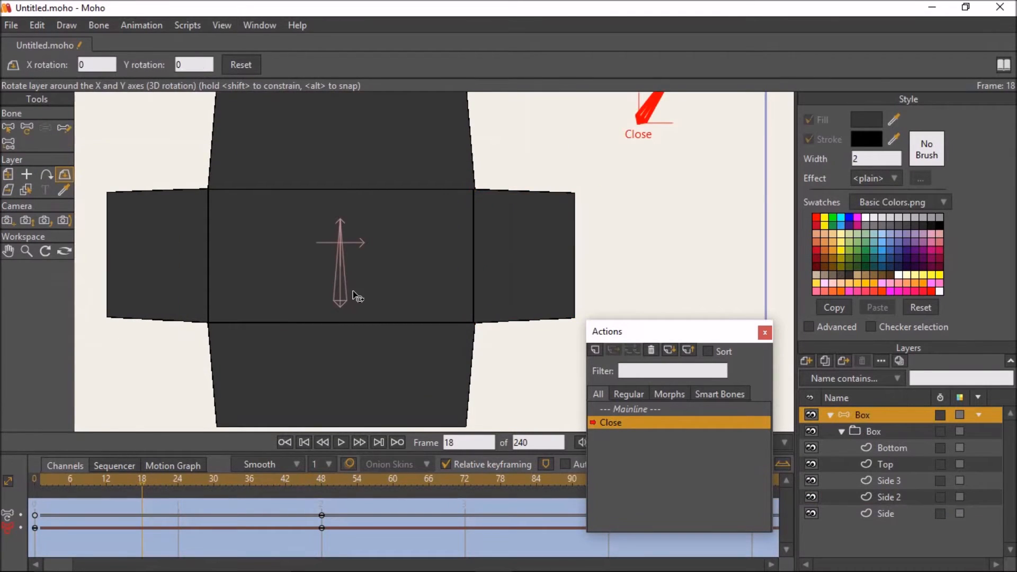
{"action": "key", "text": "ctrl+r"}
{"action": "mouse_move", "coordinate": [142, 478]}
{"action": "left_mouse_down"}
{"action": "mouse_move", "coordinate": [85, 476]}
{"action": "mouse_move", "coordinate": [320, 478]}
{"action": "mouse_move", "coordinate": [98, 466]}
{"action": "mouse_move", "coordinate": [320, 479]}
{"action": "left_mouse_up"}
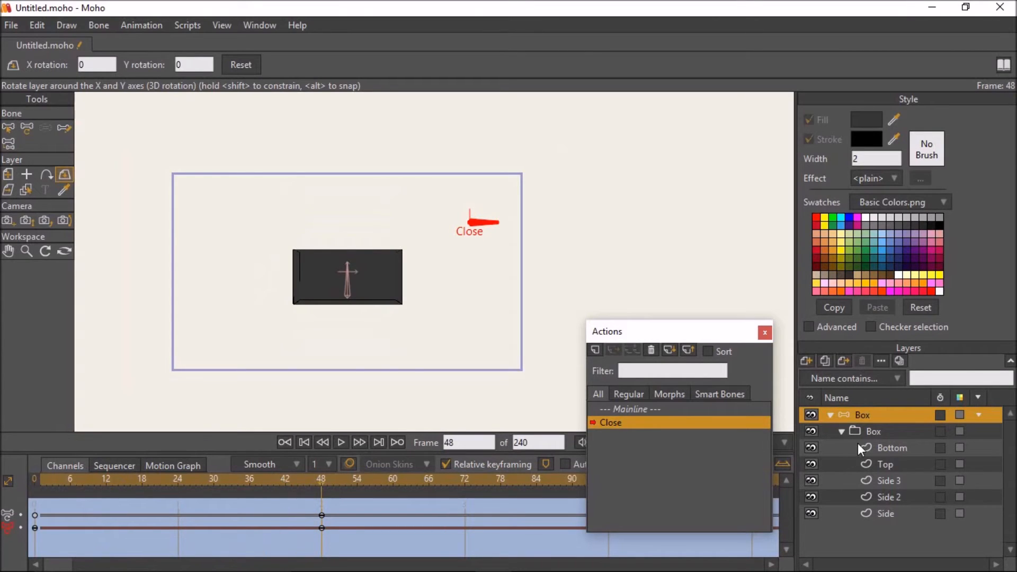
Return to the Mainline and add a short upright bone on the Box bone layer, outside the box beyond the Top panel's left side.
{"action": "left_click", "coordinate": [656, 409]}
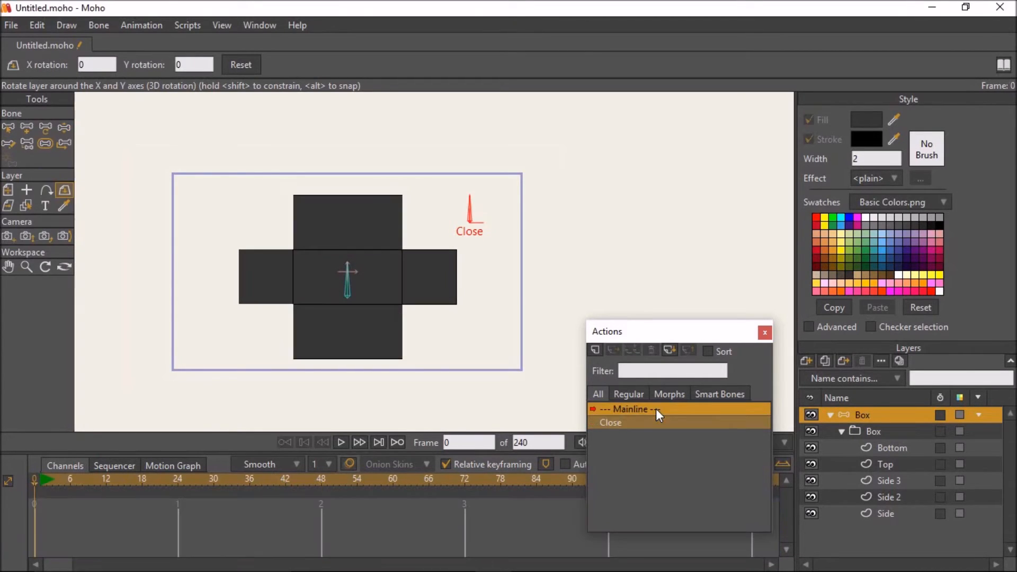
{"action": "left_click", "coordinate": [8, 128]}
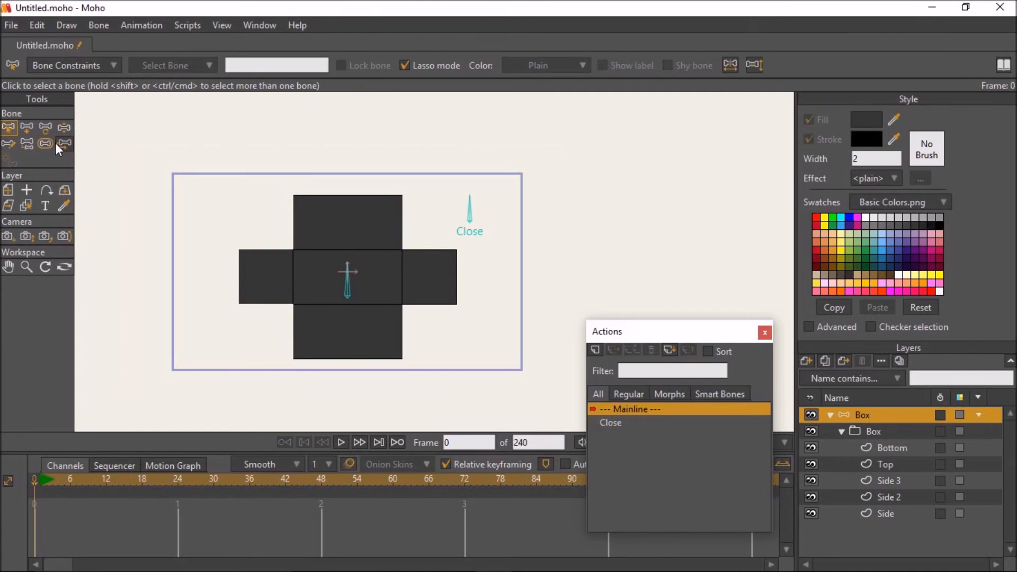
{"action": "left_click", "coordinate": [26, 127]}
{"action": "left_click_drag", "start_coordinate": [187, 215], "coordinate": [271, 189]}
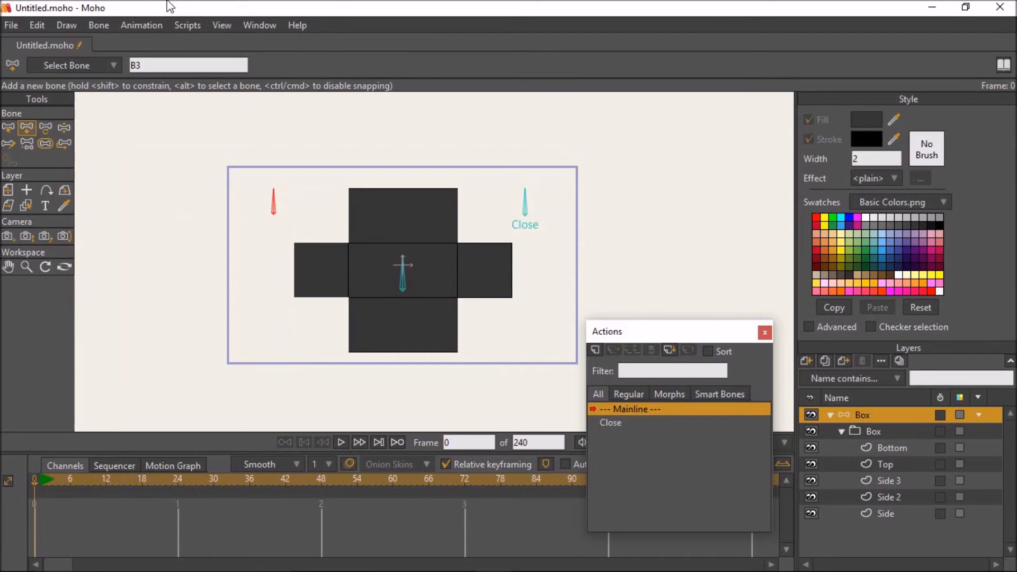
Make the new bone a smart bone dial named Spin, with angles from -90 to 0 and a duration of 48 frames.
{"action": "left_click", "coordinate": [142, 26]}
{"action": "mouse_move", "coordinate": [198, 215]}
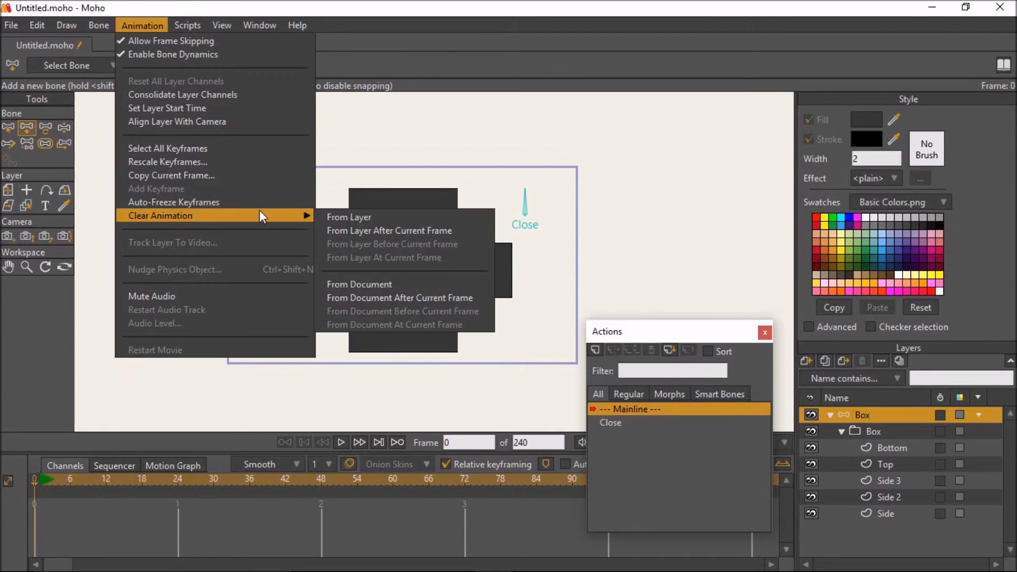
{"action": "mouse_move", "coordinate": [98, 25]}
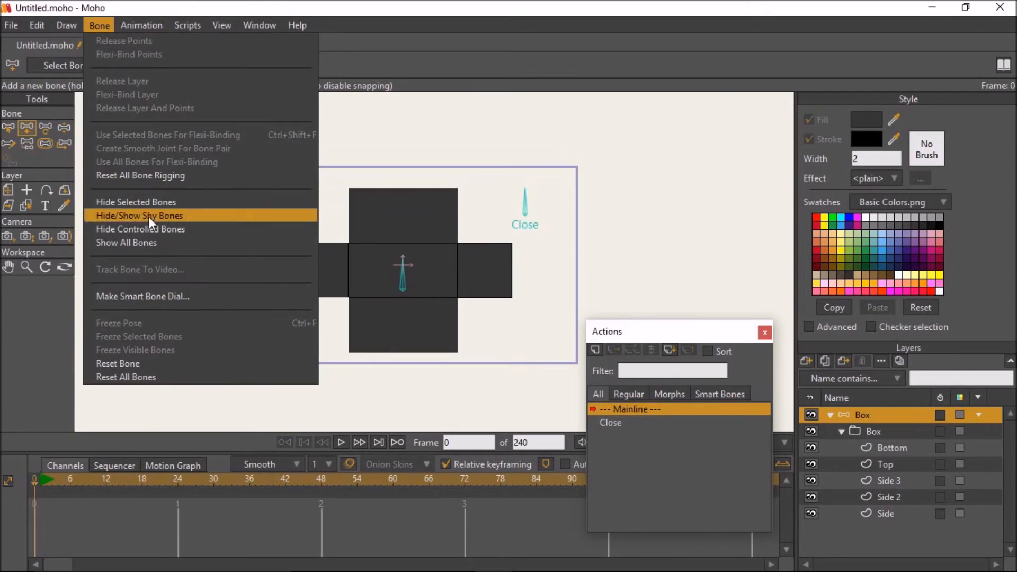
{"action": "left_click", "coordinate": [161, 293]}
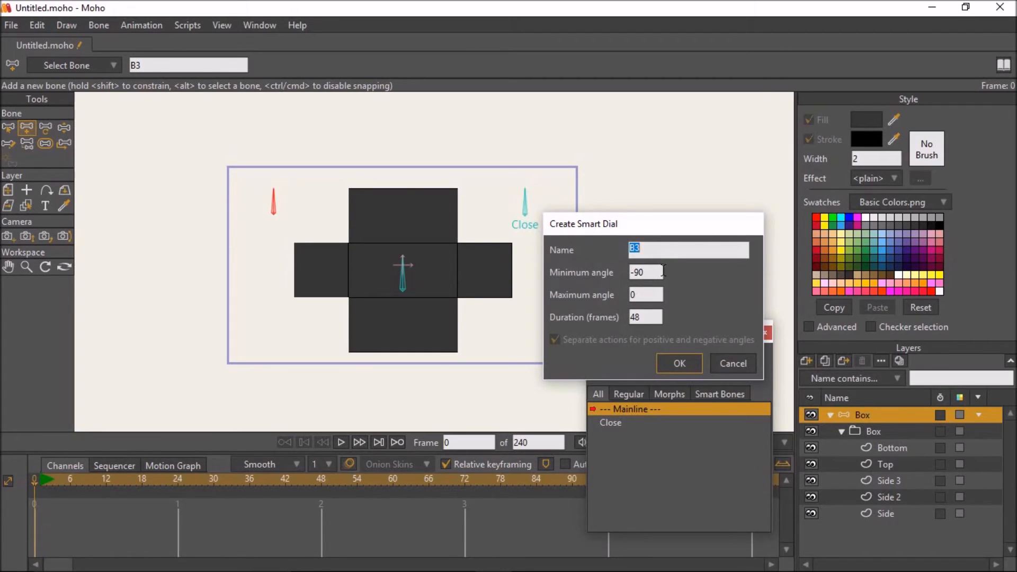
{"action": "type", "text": "Spin"}
{"action": "left_click", "coordinate": [673, 362]}
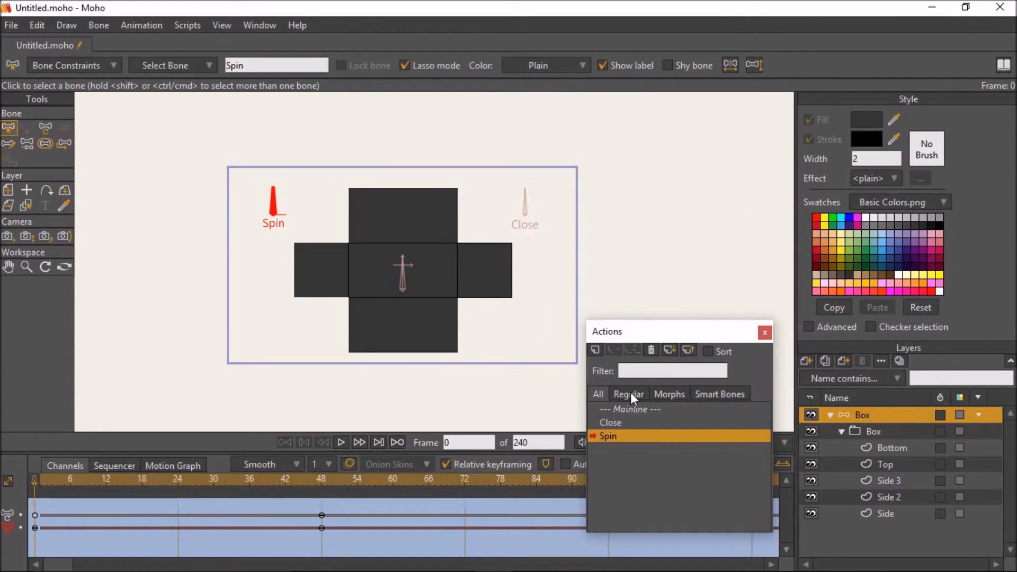
Return to the Mainline and, with no bone selected, add another short upright bone below the Spin bone, beside the left panel.
{"action": "double_click", "coordinate": [656, 410]}
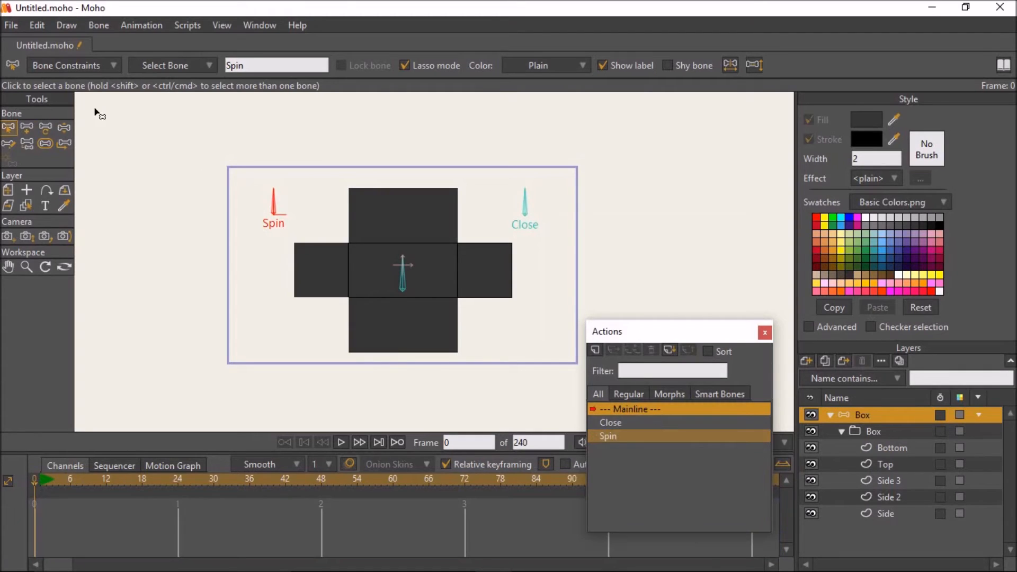
{"action": "left_click", "coordinate": [114, 144]}
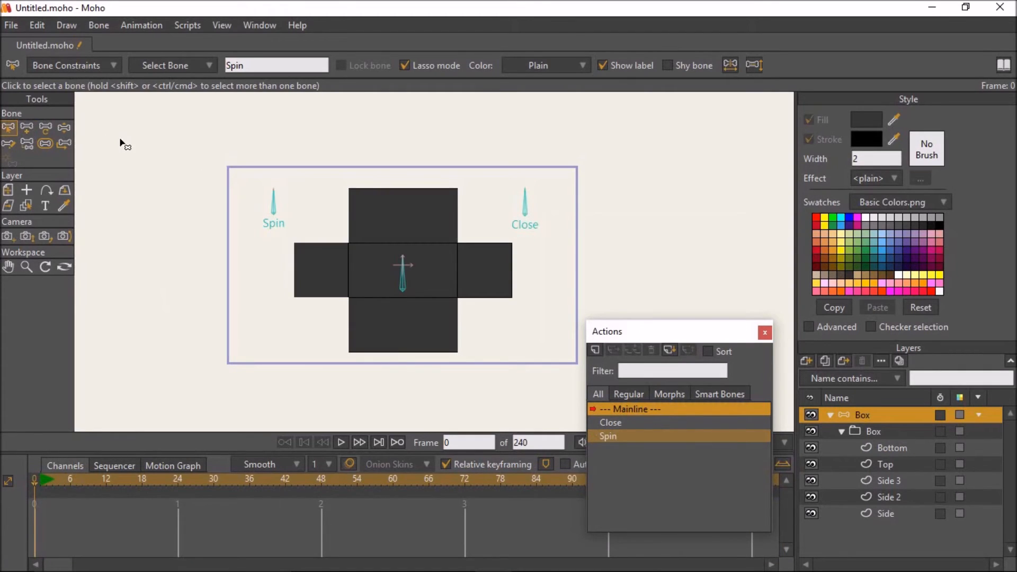
{"action": "left_click", "coordinate": [27, 128]}
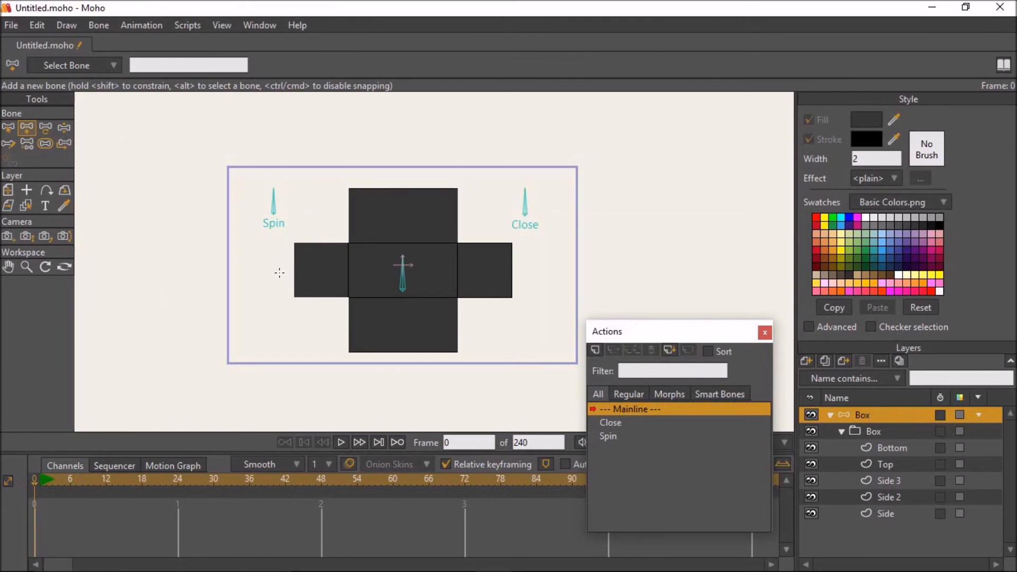
{"action": "left_click_drag", "start_coordinate": [244, 272], "coordinate": [244, 241]}
Make the bone below Spin a smart bone dial named Spin H, with angles from -90 to 0 and a duration of 48 frames.
{"action": "left_click", "coordinate": [106, 25]}
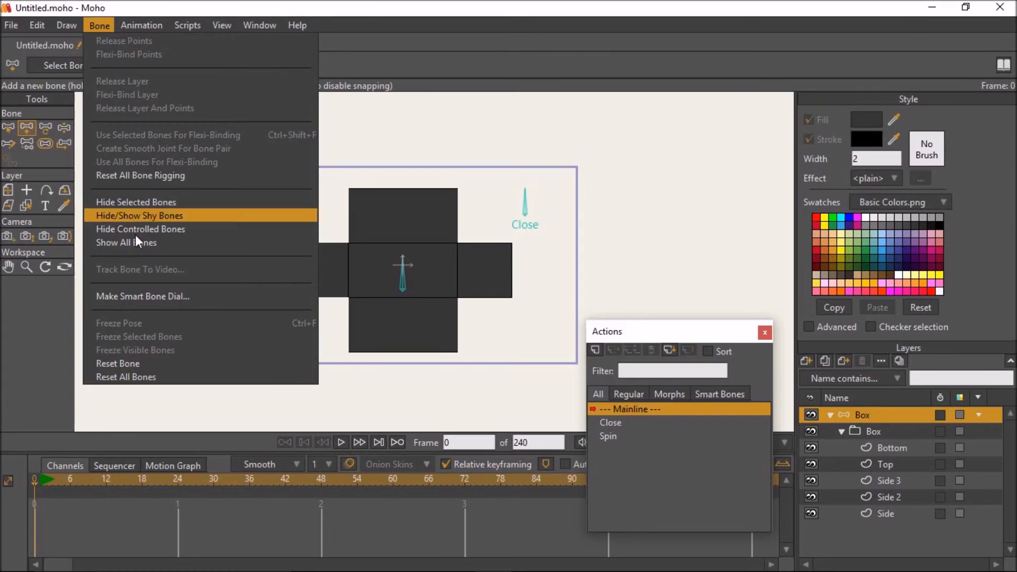
{"action": "left_click", "coordinate": [150, 301]}
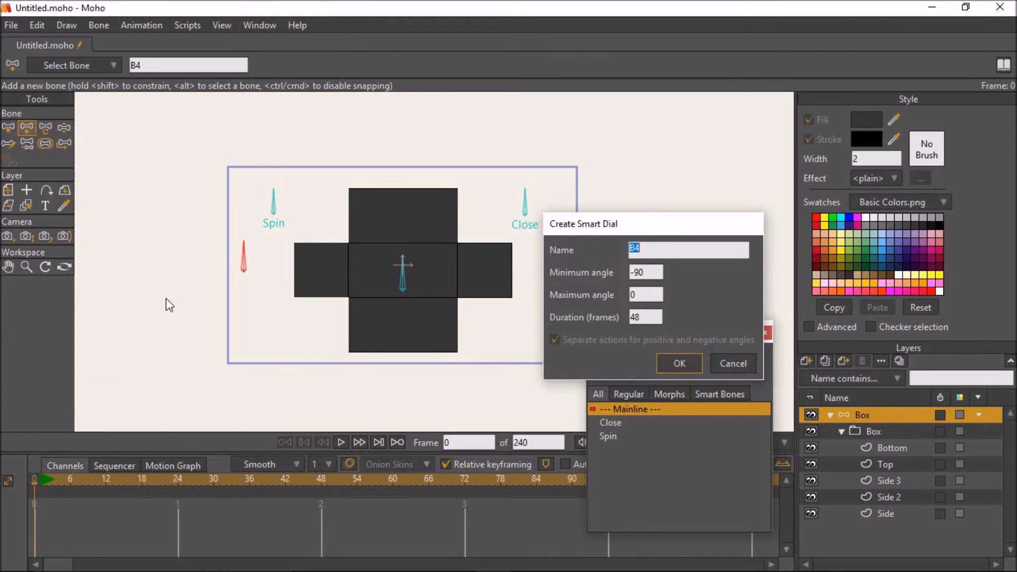
{"action": "type", "text": "Spin H"}
{"action": "left_click", "coordinate": [683, 365]}
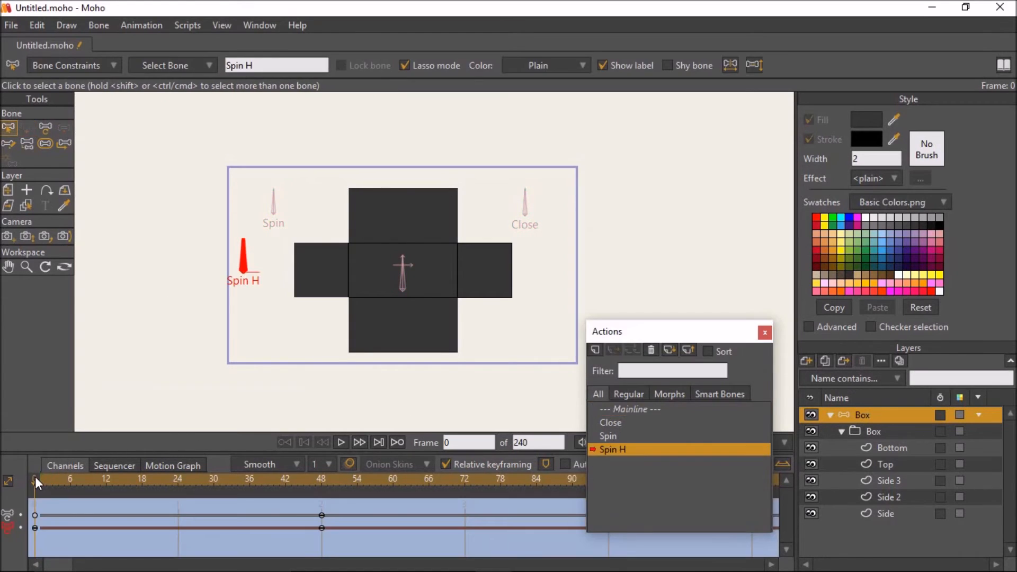
Rotate the Box group layer around Y to about -178.7 degrees at frame 48 of the Spin H action, and preview the spin.
{"action": "left_click_drag", "start_coordinate": [35, 480], "coordinate": [321, 514]}
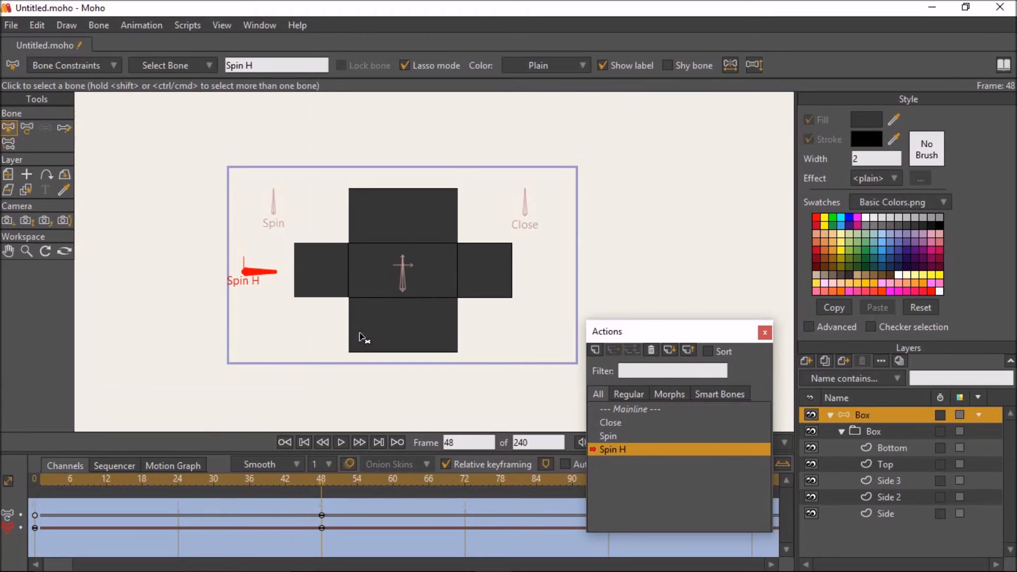
{"action": "left_click", "coordinate": [882, 431]}
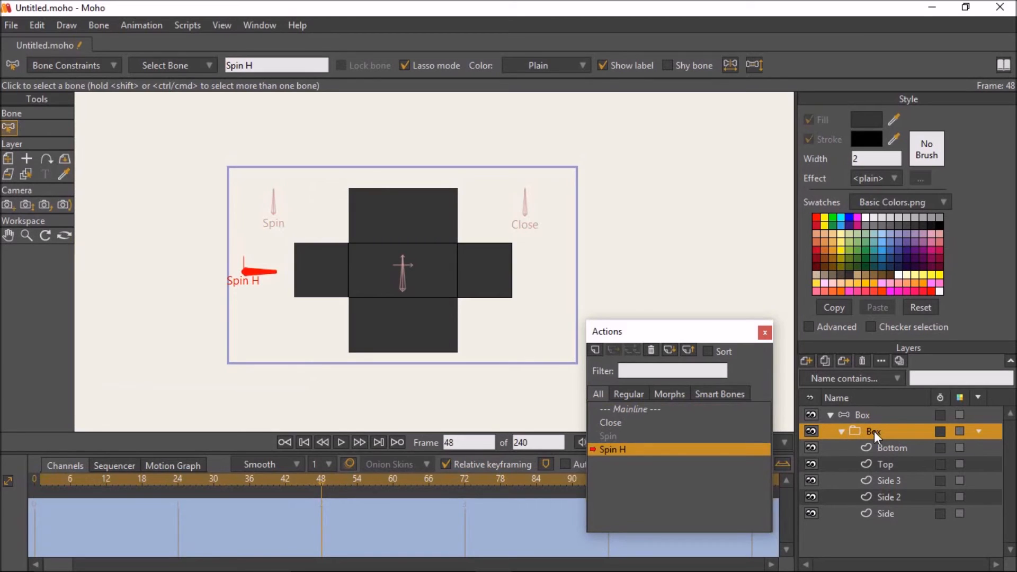
{"action": "left_click", "coordinate": [67, 157]}
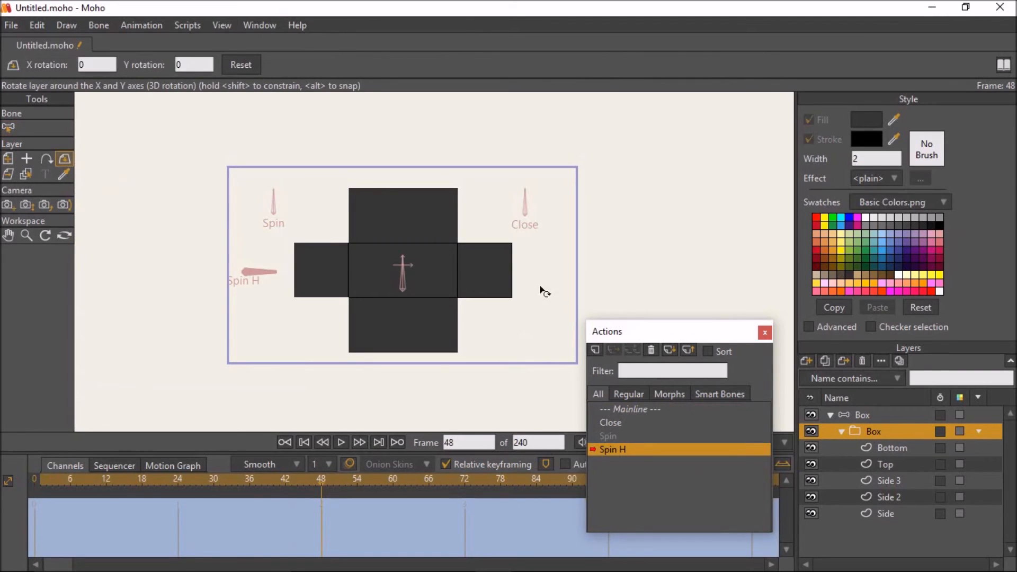
{"action": "left_click_drag", "start_coordinate": [522, 291], "coordinate": [325, 295]}
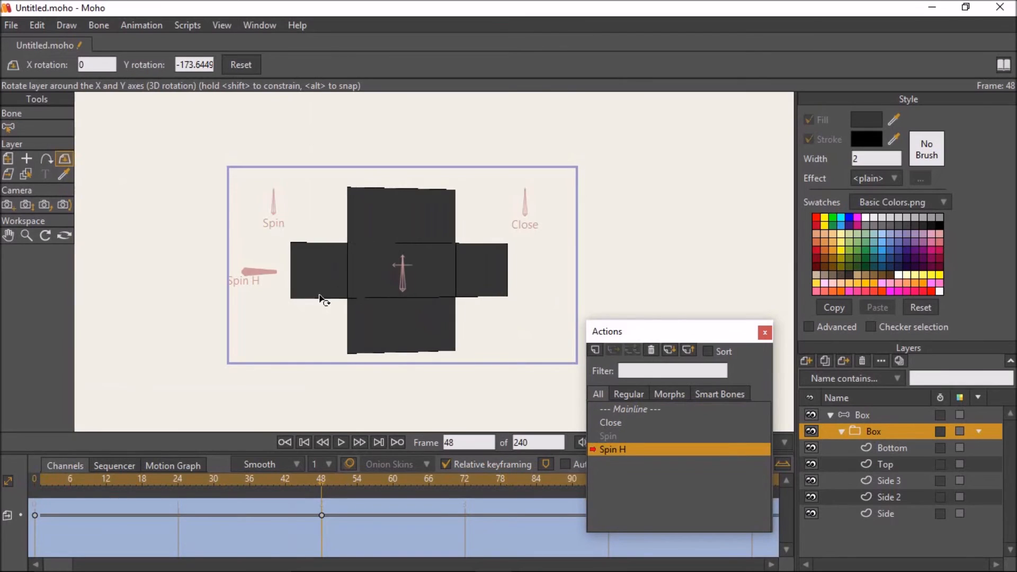
{"action": "scroll", "coordinate": [352, 295], "scroll_direction": "up", "scroll_amount": 2}
{"action": "left_click_drag", "start_coordinate": [379, 280], "coordinate": [364, 284]}
{"action": "scroll", "coordinate": [364, 284], "scroll_direction": "down", "scroll_amount": 2}
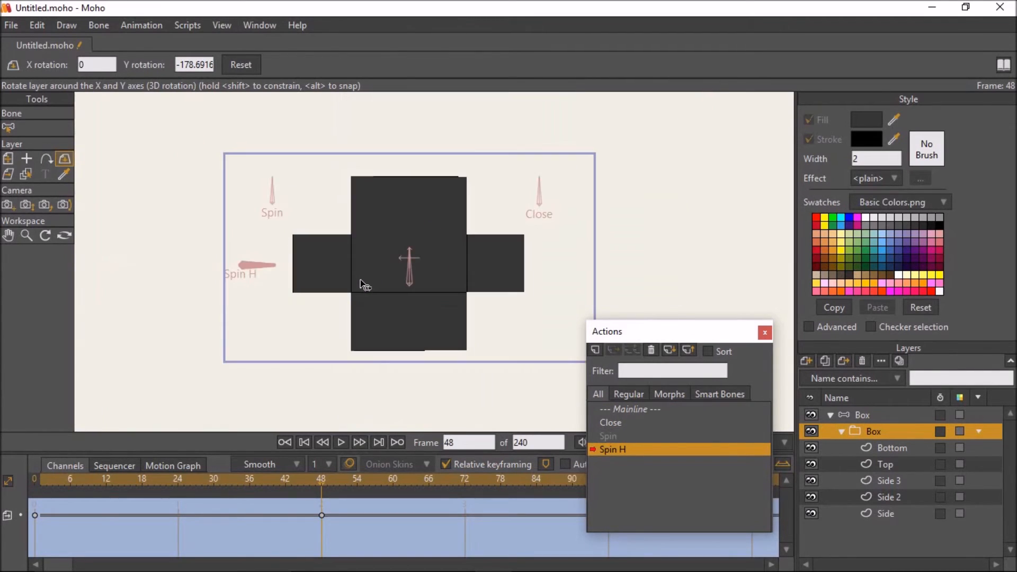
{"action": "left_click_drag", "start_coordinate": [322, 495], "coordinate": [249, 467]}
{"action": "left_click", "coordinate": [316, 478]}
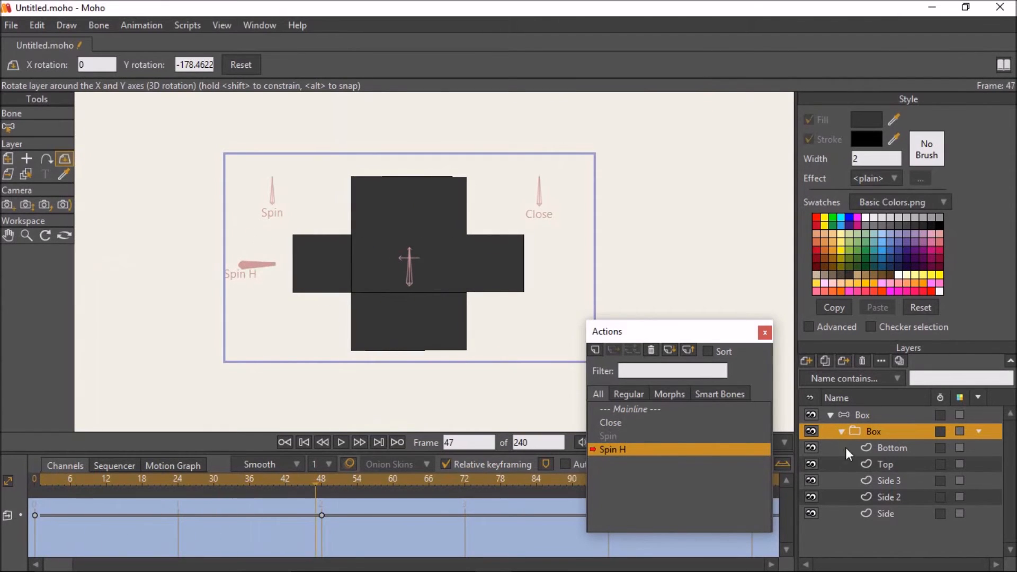
Rotate the Box group layer around X to about 180.4 degrees at frame 48 of the Spin action, and preview the spin.
{"action": "left_click", "coordinate": [615, 435]}
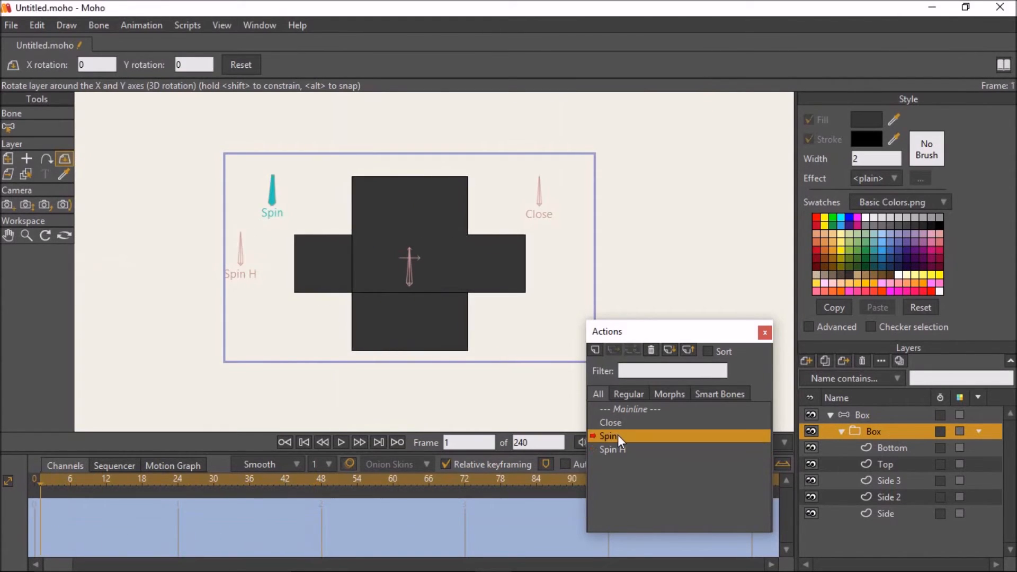
{"action": "left_click_drag", "start_coordinate": [46, 483], "coordinate": [322, 480]}
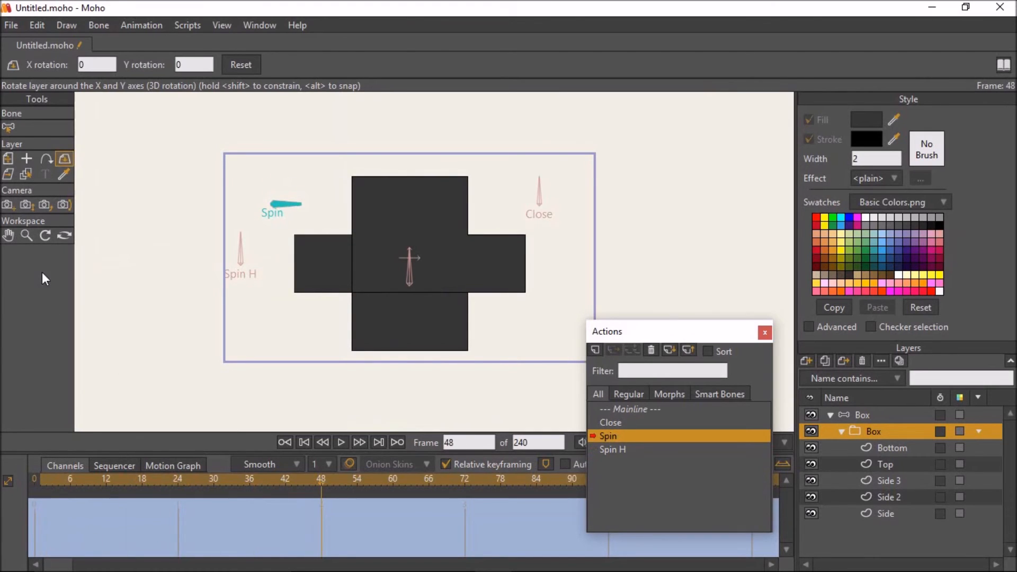
{"action": "left_click_drag", "start_coordinate": [426, 245], "coordinate": [407, 273]}
{"action": "left_click_drag", "start_coordinate": [413, 239], "coordinate": [416, 352]}
{"action": "left_click_drag", "start_coordinate": [424, 246], "coordinate": [429, 277]}
{"action": "scroll", "coordinate": [429, 276], "scroll_direction": "up", "scroll_amount": 1}
{"action": "scroll", "coordinate": [434, 283], "scroll_direction": "down", "scroll_amount": 2}
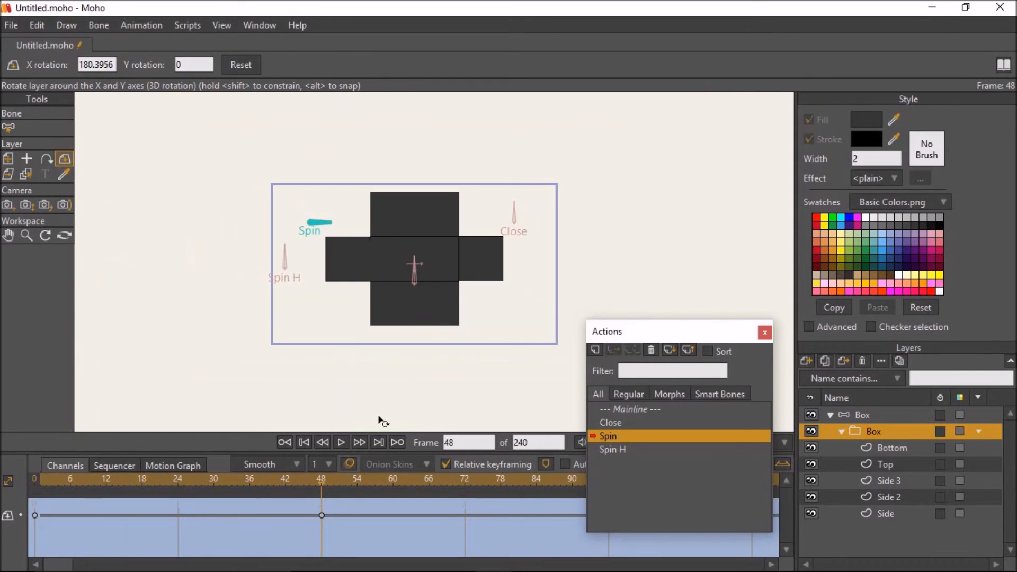
{"action": "mouse_move", "coordinate": [319, 487]}
{"action": "left_mouse_down"}
{"action": "mouse_move", "coordinate": [307, 479]}
{"action": "mouse_move", "coordinate": [62, 481]}
{"action": "mouse_move", "coordinate": [315, 481]}
{"action": "left_mouse_up"}
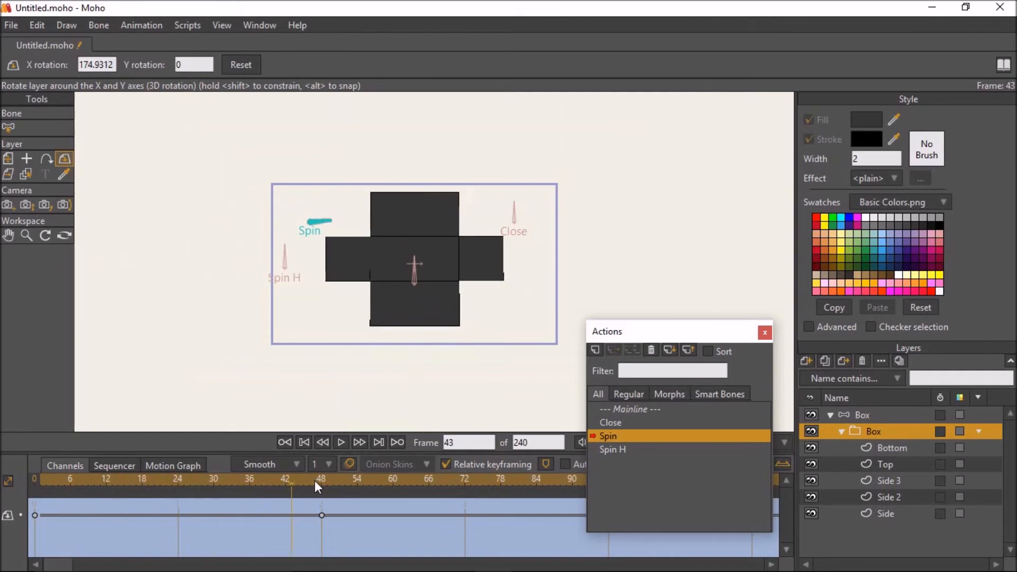
Return to the Mainline, select the Box bone layer, and test the Close, Spin and Spin H dials at frame 1.
{"action": "double_click", "coordinate": [639, 408]}
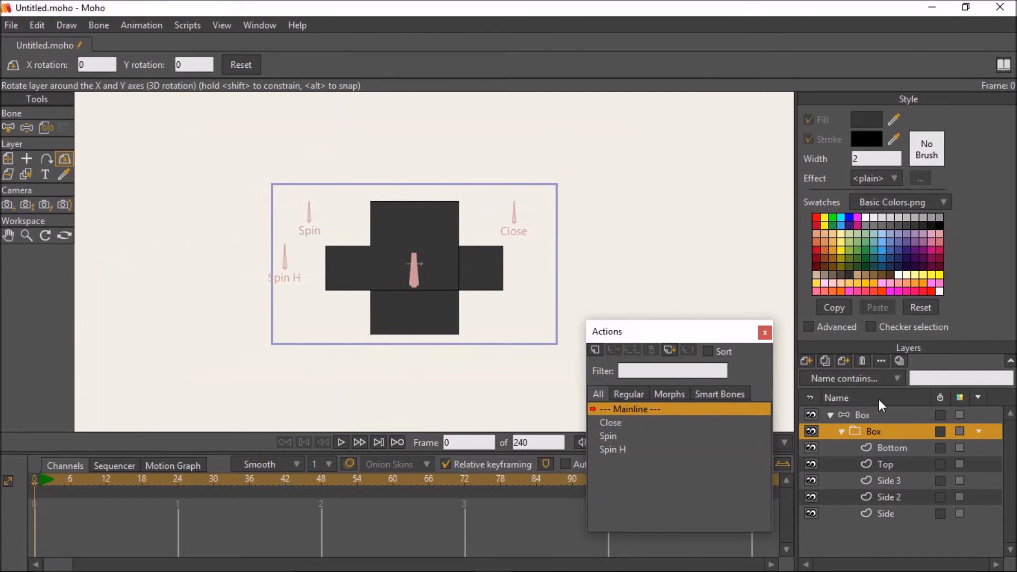
{"action": "left_click", "coordinate": [872, 414]}
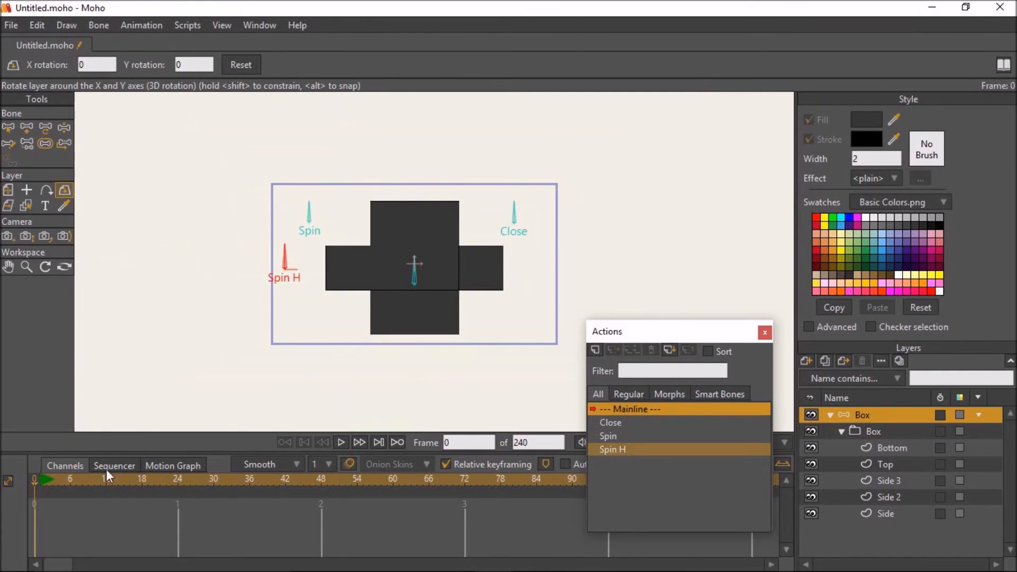
{"action": "left_click", "coordinate": [39, 479]}
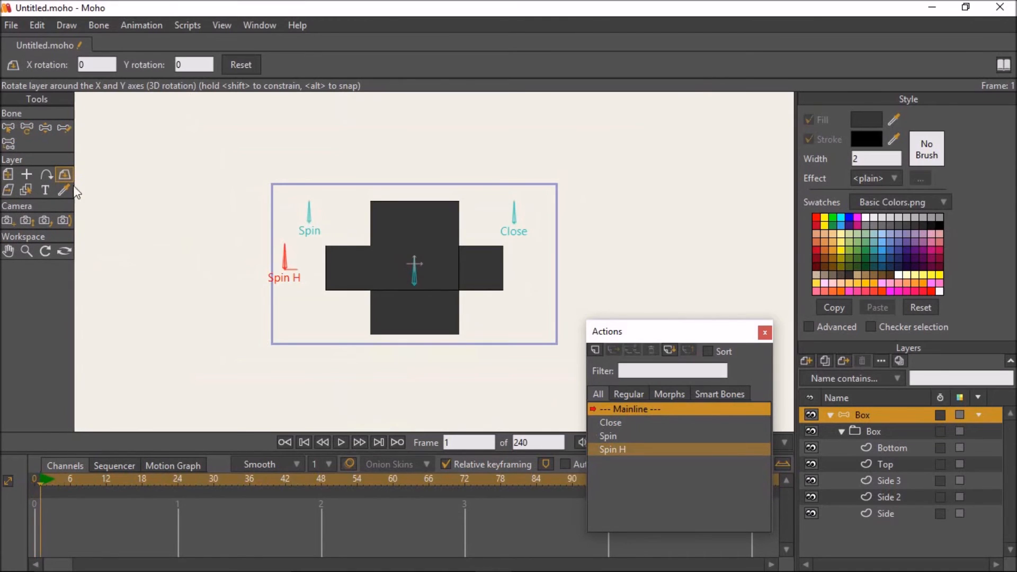
{"action": "left_click", "coordinate": [52, 132]}
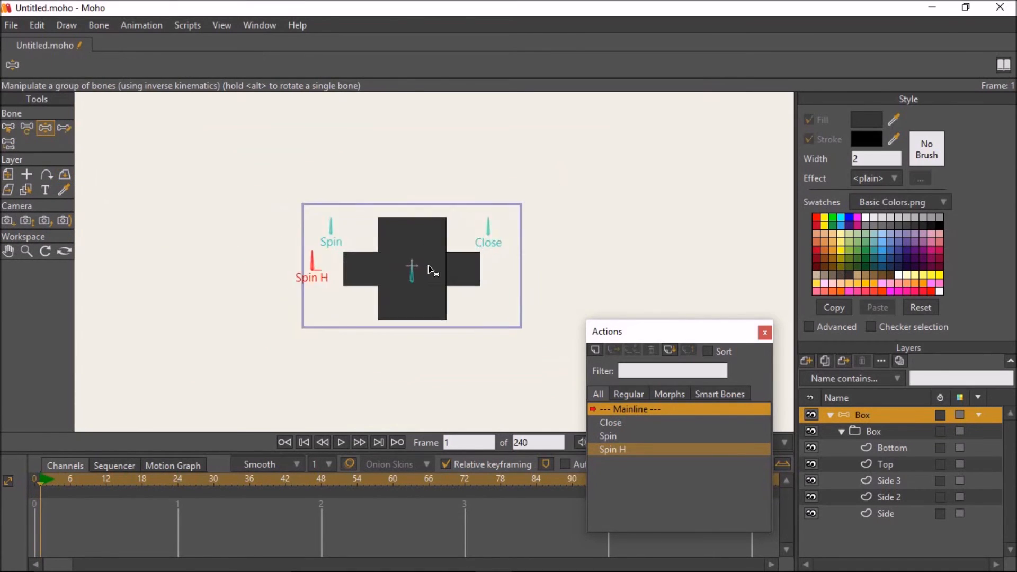
{"action": "left_click_drag", "start_coordinate": [517, 205], "coordinate": [547, 221]}
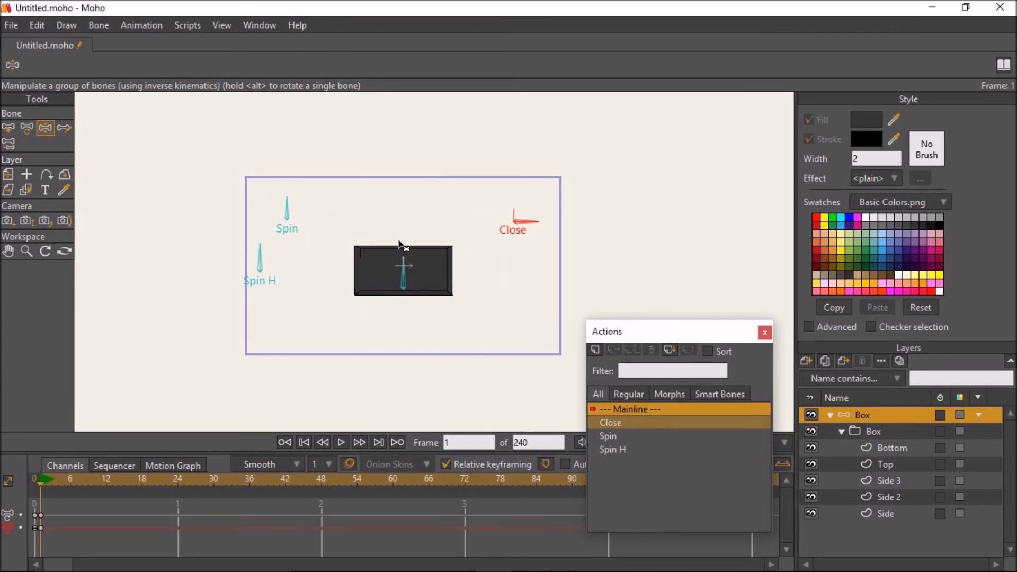
{"action": "scroll", "coordinate": [325, 251], "scroll_direction": "up", "scroll_amount": 2}
{"action": "left_click_drag", "start_coordinate": [269, 202], "coordinate": [298, 189]}
{"action": "mouse_move", "coordinate": [231, 243]}
{"action": "left_mouse_down"}
{"action": "mouse_move", "coordinate": [264, 253]}
{"action": "mouse_move", "coordinate": [231, 241]}
{"action": "left_mouse_up"}
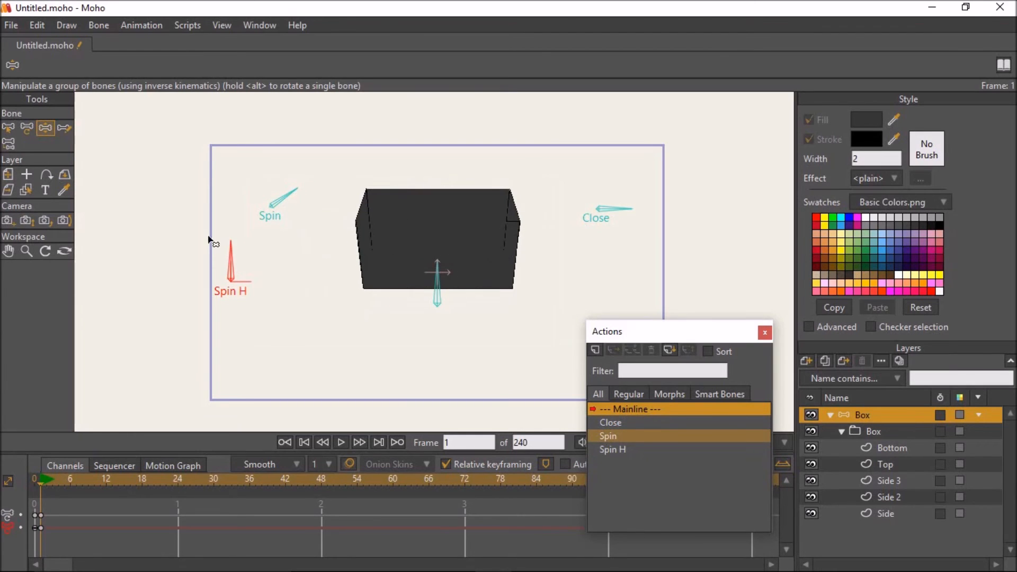
{"action": "left_click_drag", "start_coordinate": [291, 194], "coordinate": [281, 194]}
{"action": "left_click_drag", "start_coordinate": [625, 208], "coordinate": [598, 185]}
{"action": "mouse_move", "coordinate": [243, 249]}
{"action": "left_mouse_down"}
{"action": "mouse_move", "coordinate": [270, 262]}
{"action": "mouse_move", "coordinate": [236, 247]}
{"action": "left_mouse_up"}
Delete the test keyframes of the bone dials on the Mainline and go back to frame 0.
{"action": "left_click_drag", "start_coordinate": [56, 507], "coordinate": [39, 539]}
{"action": "key", "text": "Delete"}
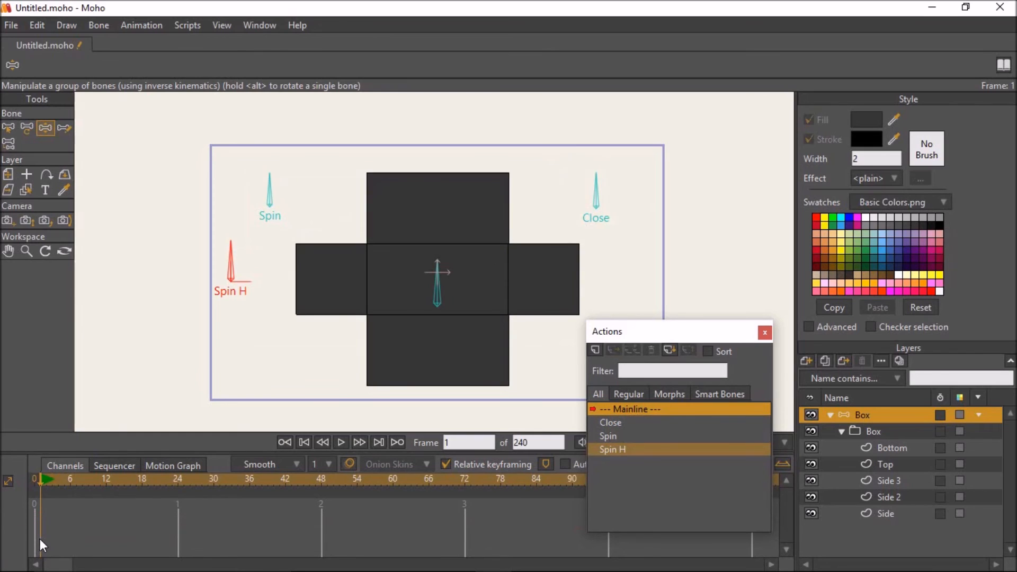
{"action": "left_click", "coordinate": [34, 478]}
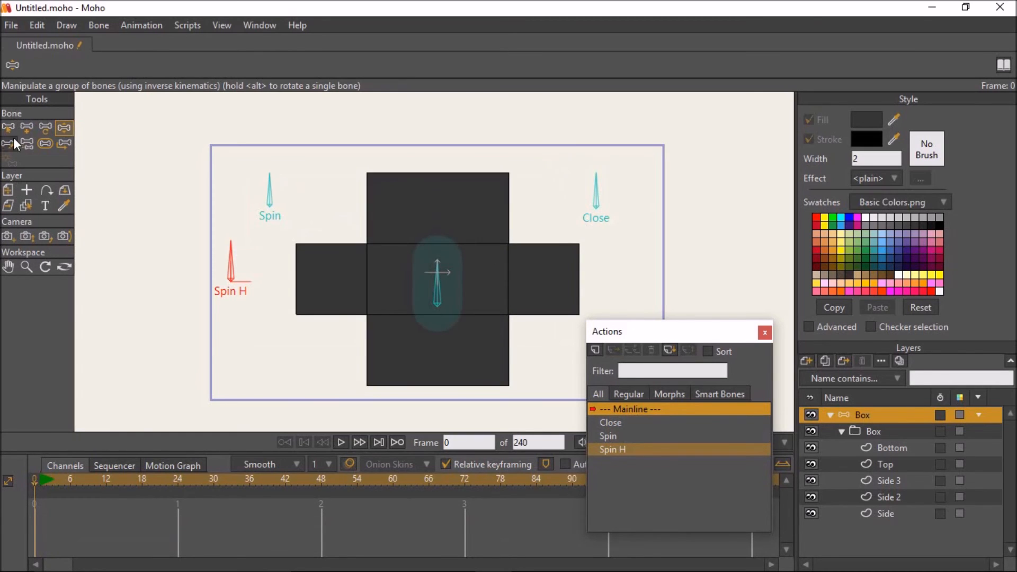
Select the shape on the Top layer and fill it with dark blue.
{"action": "left_click", "coordinate": [891, 447]}
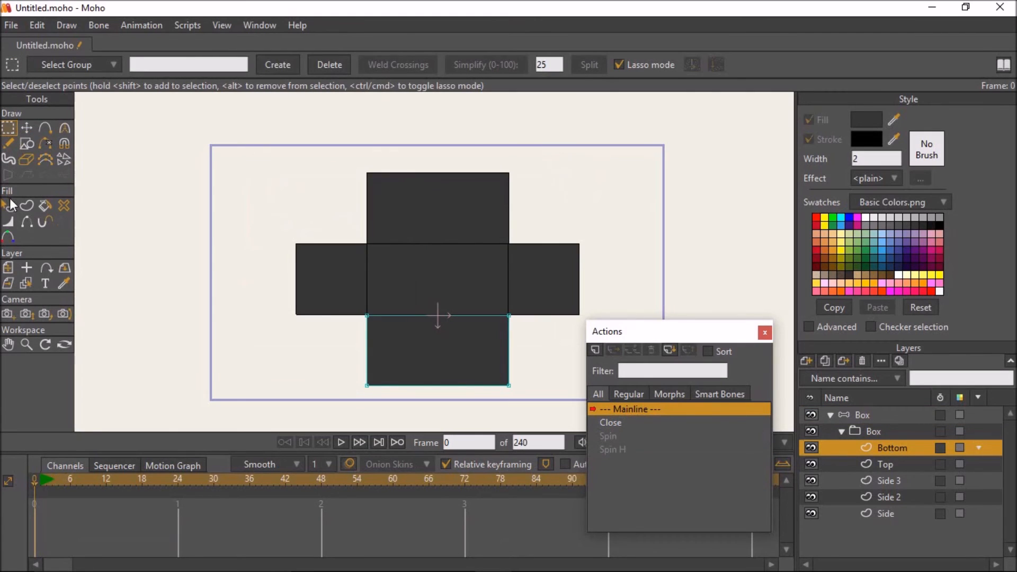
{"action": "left_click", "coordinate": [886, 464]}
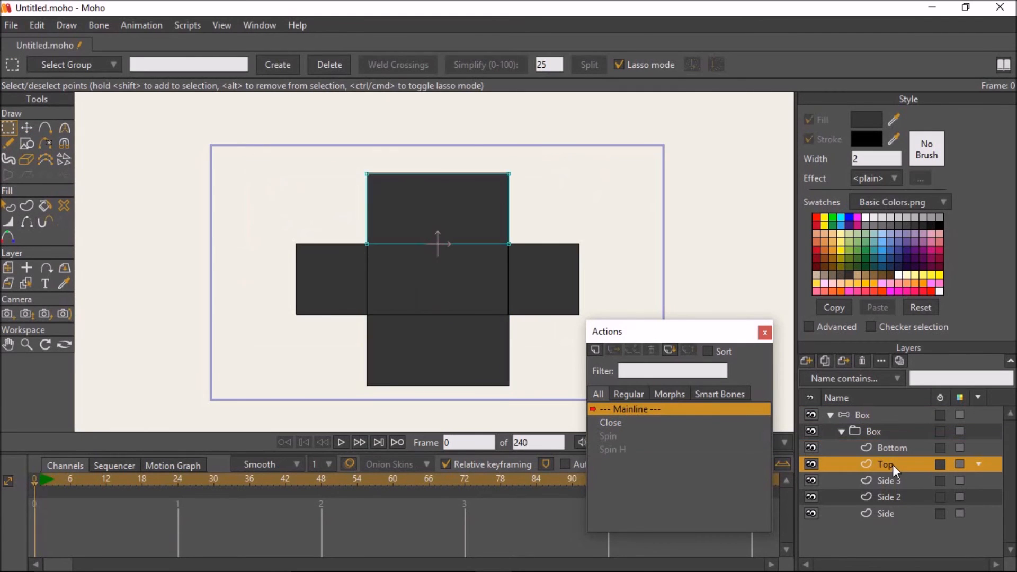
{"action": "left_click", "coordinate": [10, 204]}
{"action": "left_click", "coordinate": [430, 221]}
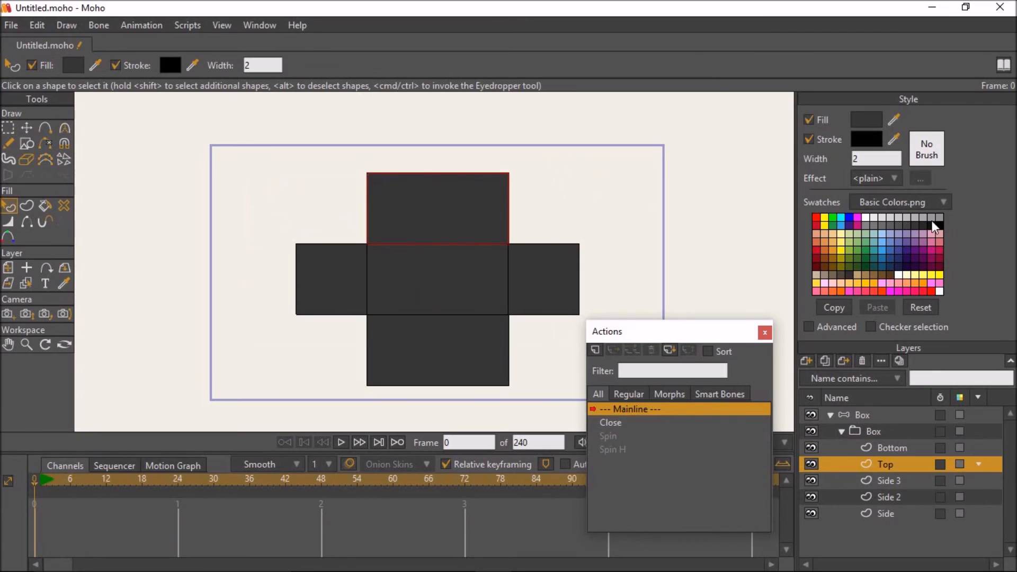
{"action": "left_click", "coordinate": [880, 251]}
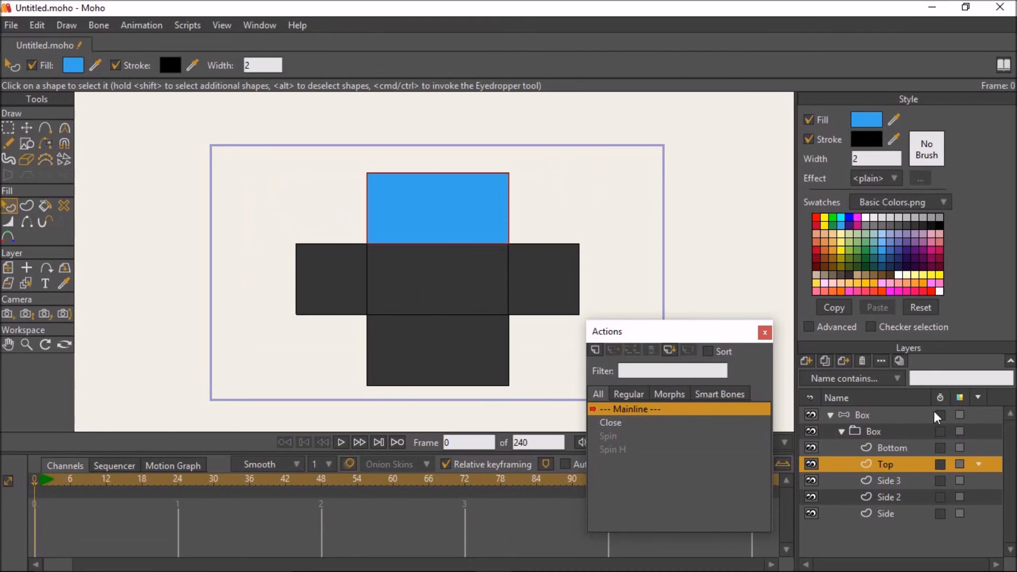
{"action": "left_click", "coordinate": [892, 267]}
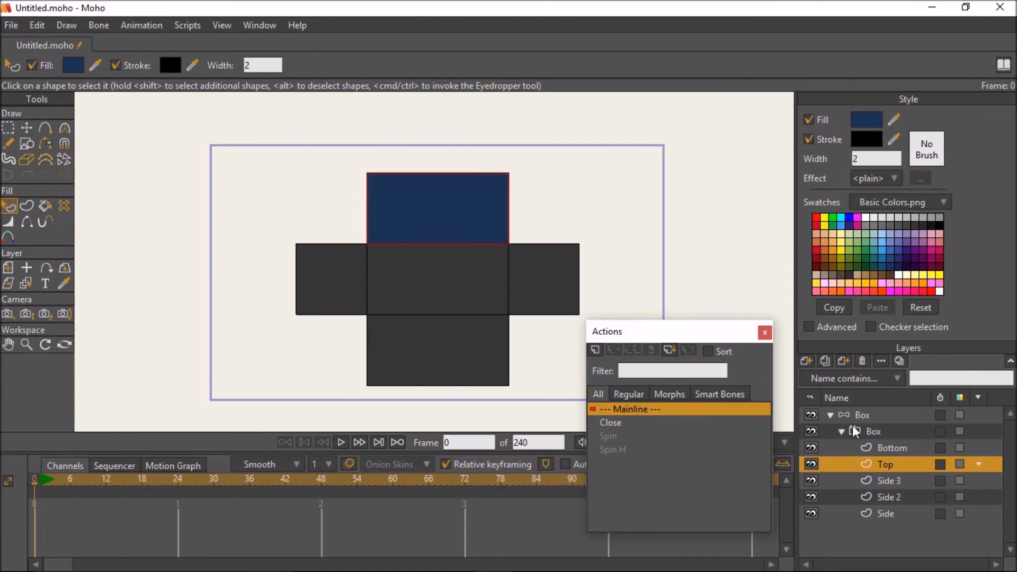
Fill the shape on the Side 3 layer with red and the shape on the Side 2 layer with dark yellow.
{"action": "left_click", "coordinate": [904, 481]}
{"action": "left_click", "coordinate": [347, 277]}
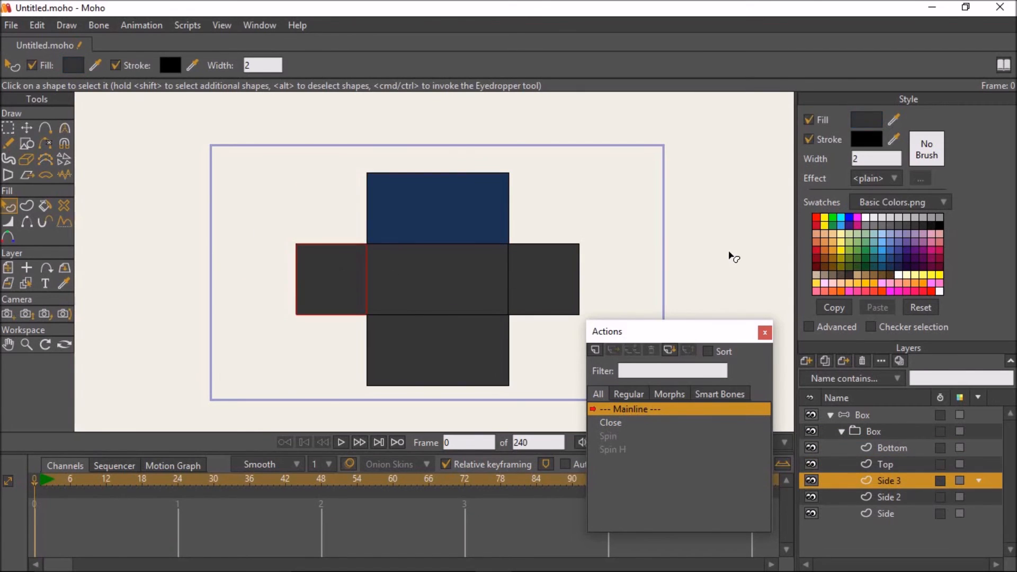
{"action": "left_click", "coordinate": [817, 227]}
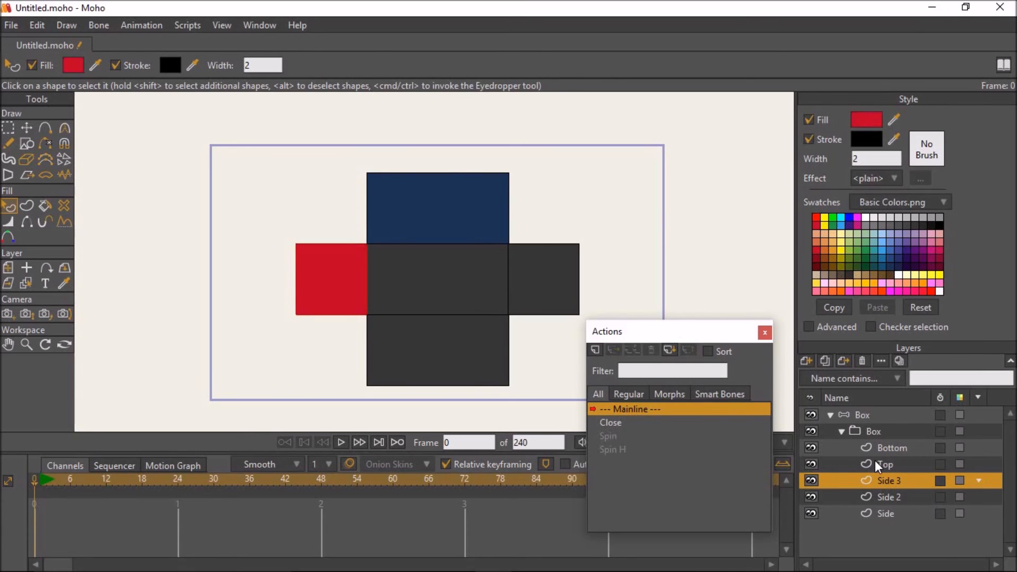
{"action": "left_click", "coordinate": [906, 498]}
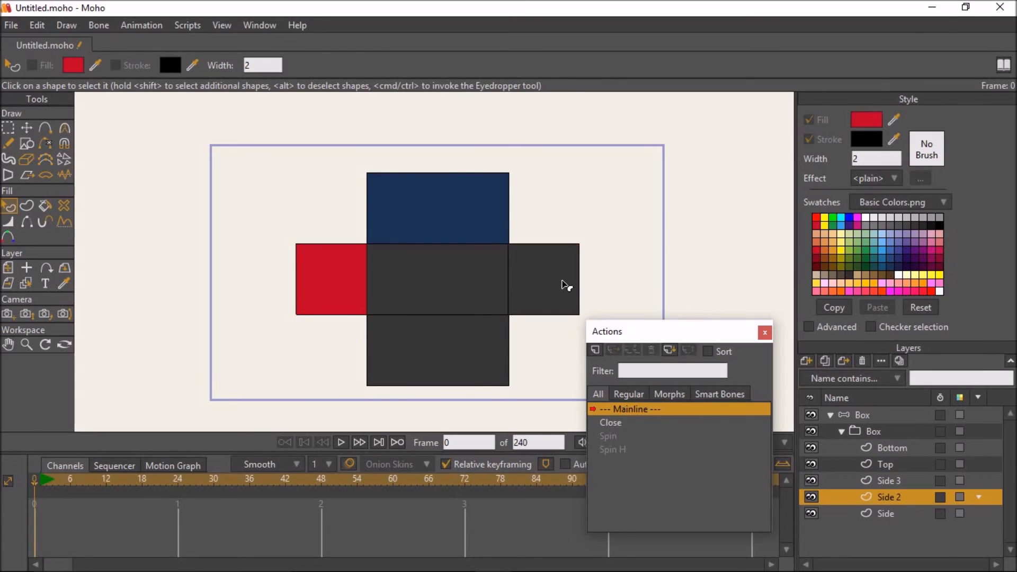
{"action": "left_click", "coordinate": [564, 284]}
{"action": "left_click", "coordinate": [846, 263]}
{"action": "left_click", "coordinate": [470, 294]}
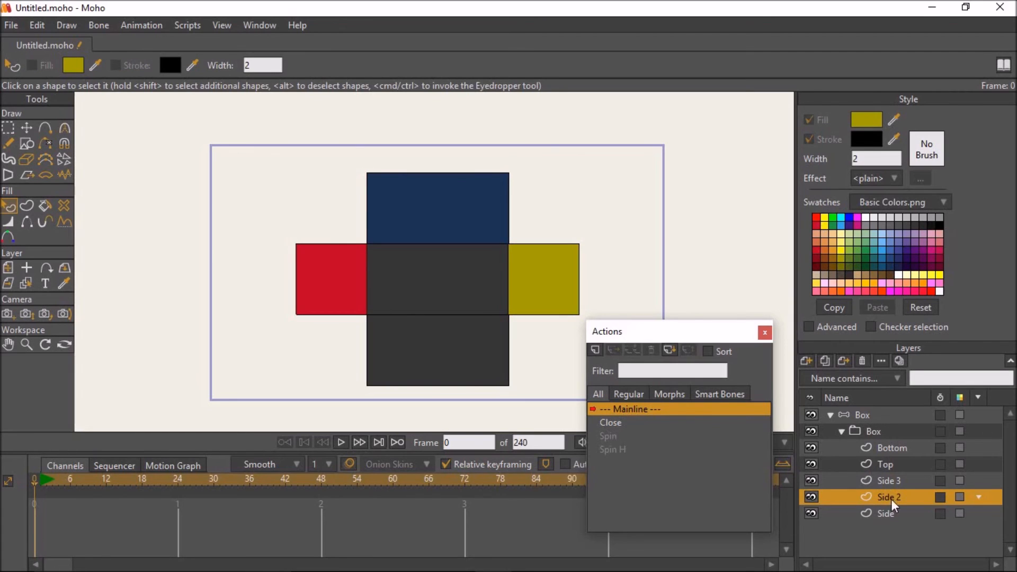
Fill the central panel's shape on the Side layer with light grey.
{"action": "left_click", "coordinate": [894, 513]}
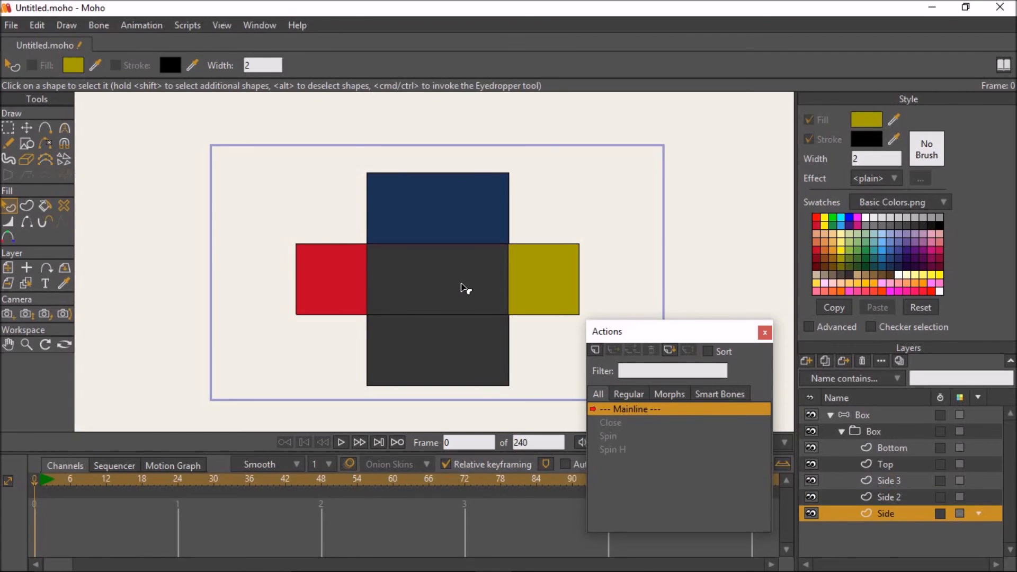
{"action": "left_click", "coordinate": [466, 288]}
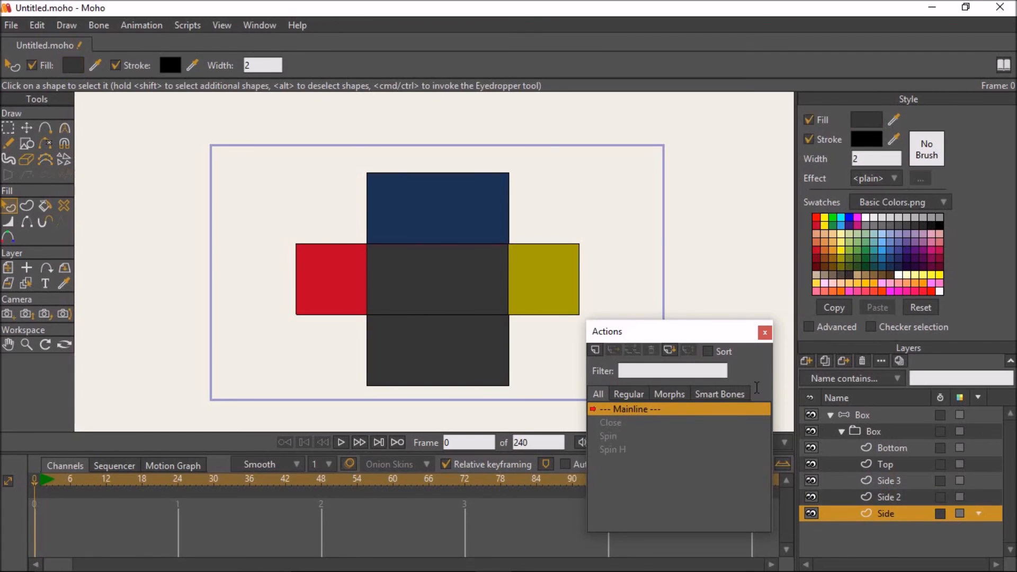
{"action": "left_click", "coordinate": [909, 268]}
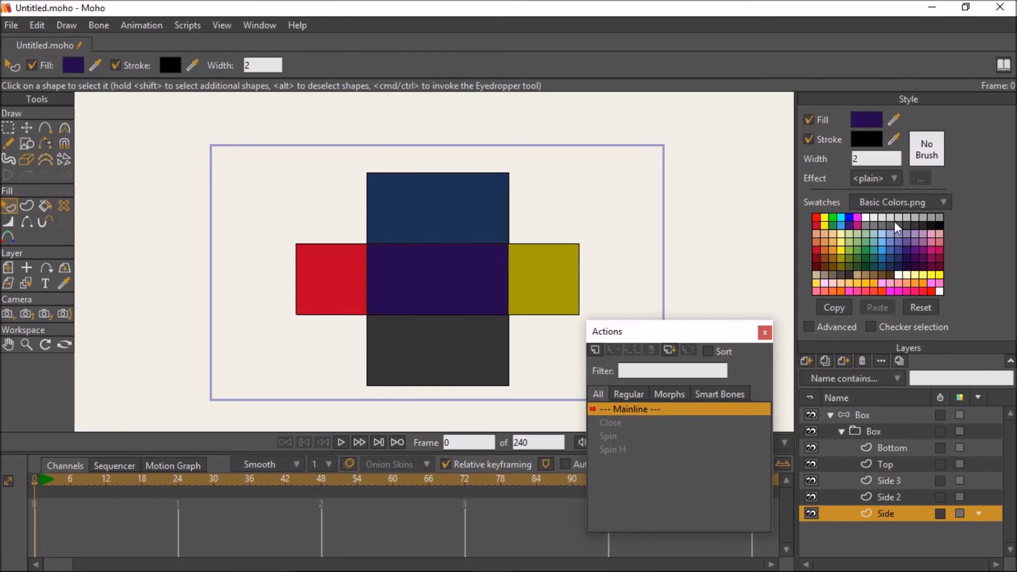
{"action": "left_click", "coordinate": [909, 219]}
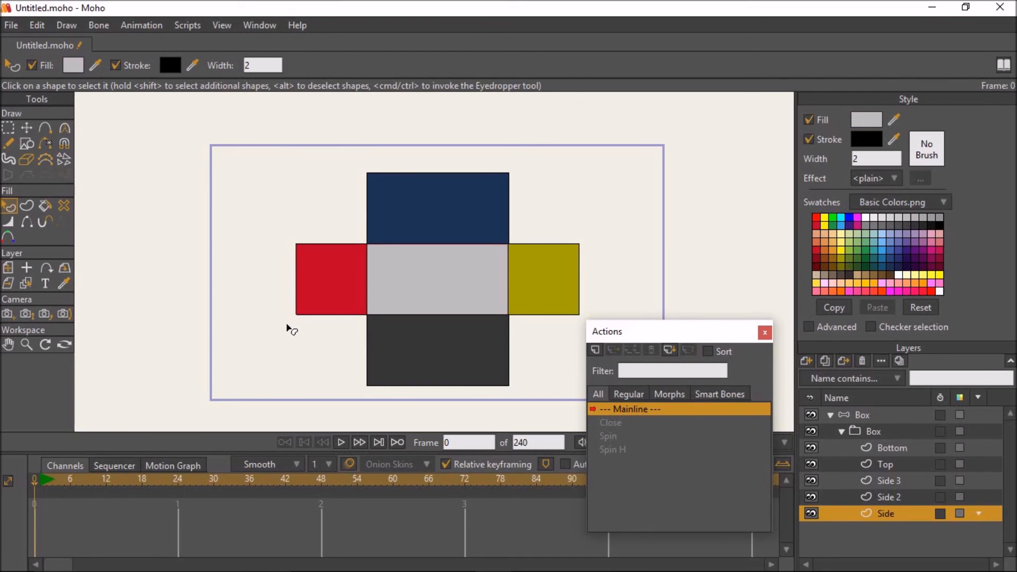
On the Box bone layer at frame 1, turn the Close, Spin and Spin H dials to show the coloured box partly folded and spun.
{"action": "left_click", "coordinate": [863, 416]}
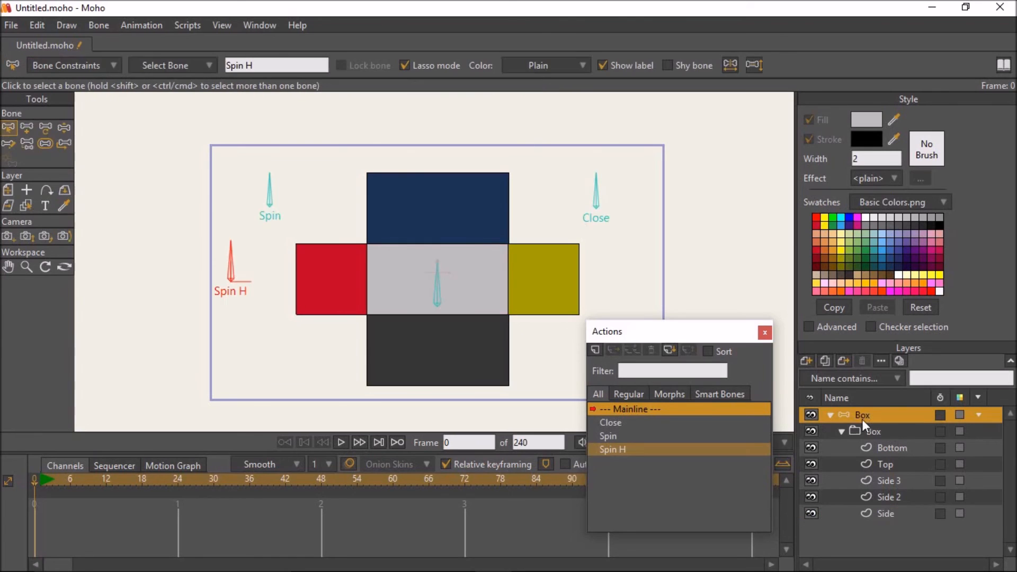
{"action": "left_click", "coordinate": [64, 127]}
{"action": "scroll", "coordinate": [254, 307], "scroll_direction": "down", "scroll_amount": 1}
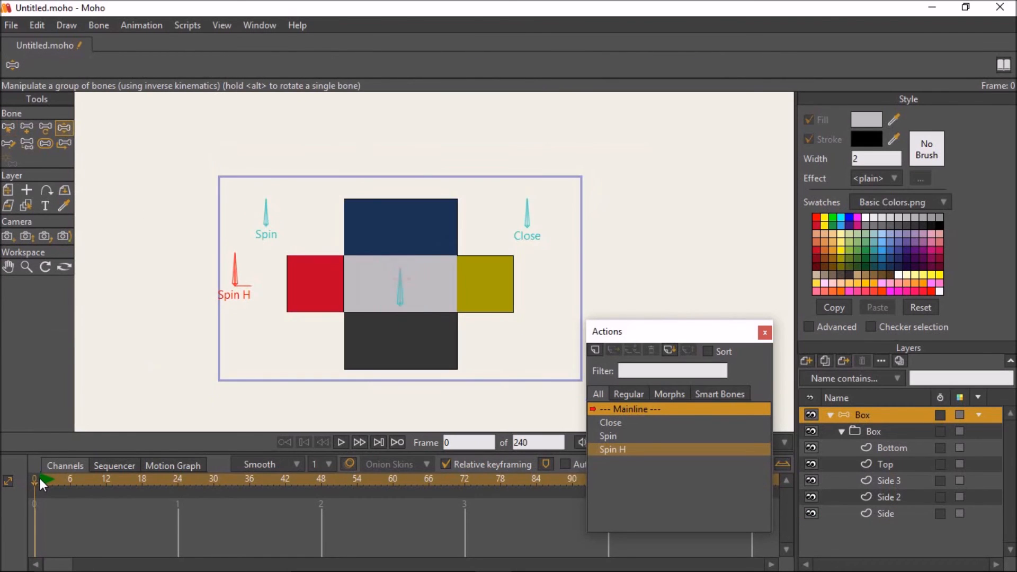
{"action": "left_click", "coordinate": [40, 479]}
{"action": "scroll", "coordinate": [483, 258], "scroll_direction": "up", "scroll_amount": 1}
{"action": "left_click_drag", "start_coordinate": [552, 195], "coordinate": [577, 211]}
{"action": "left_click_drag", "start_coordinate": [202, 215], "coordinate": [294, 253]}
{"action": "left_click_drag", "start_coordinate": [561, 221], "coordinate": [586, 221]}
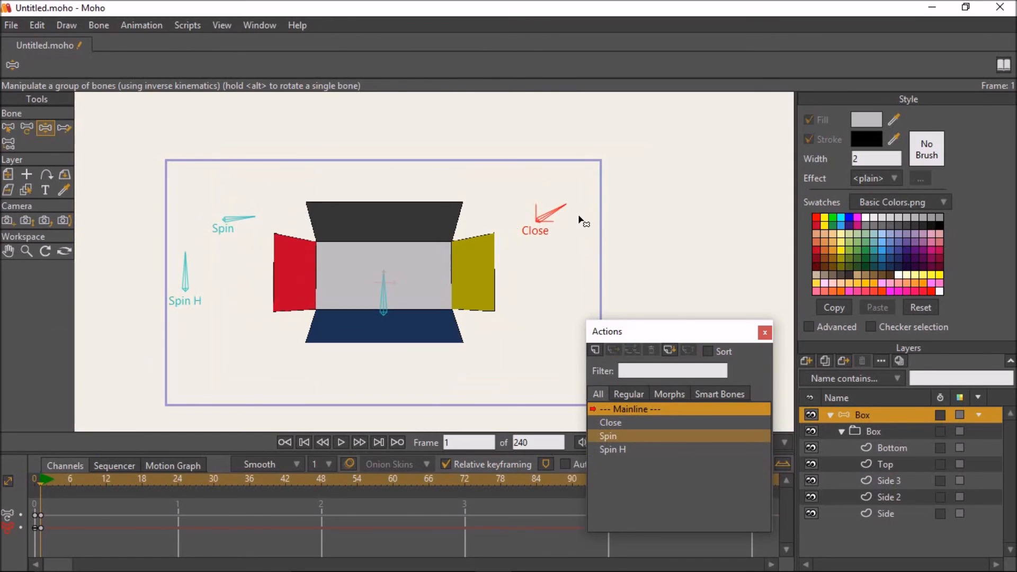
{"action": "mouse_move", "coordinate": [185, 282]}
{"action": "left_mouse_down"}
{"action": "mouse_move", "coordinate": [216, 269]}
{"action": "mouse_move", "coordinate": [187, 274]}
{"action": "left_mouse_up"}
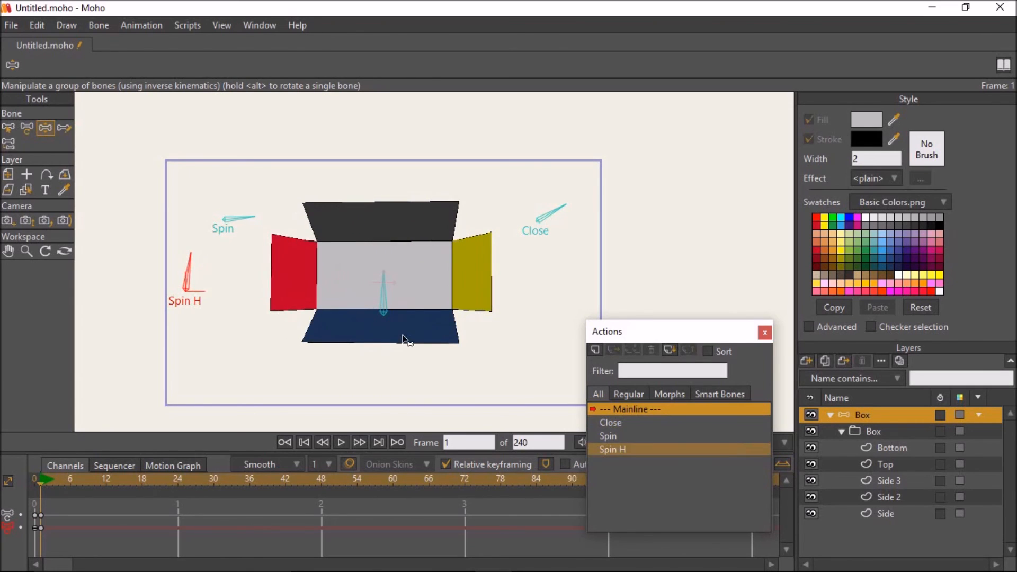
Return to frame 0 and enable animated layer order in the Box group layer's depth sorting settings.
{"action": "left_click", "coordinate": [877, 431]}
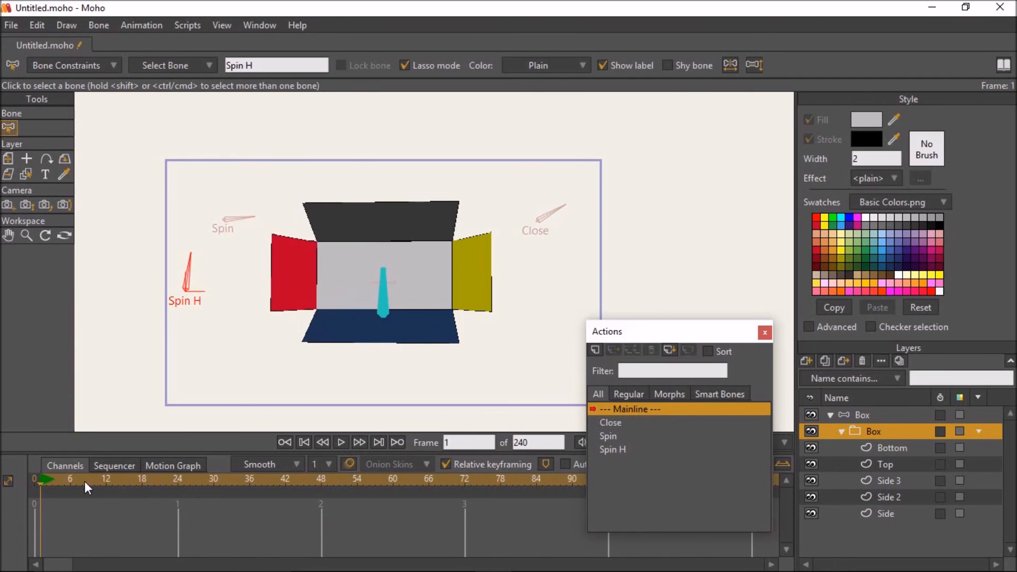
{"action": "left_click", "coordinate": [35, 481]}
{"action": "double_click", "coordinate": [870, 430]}
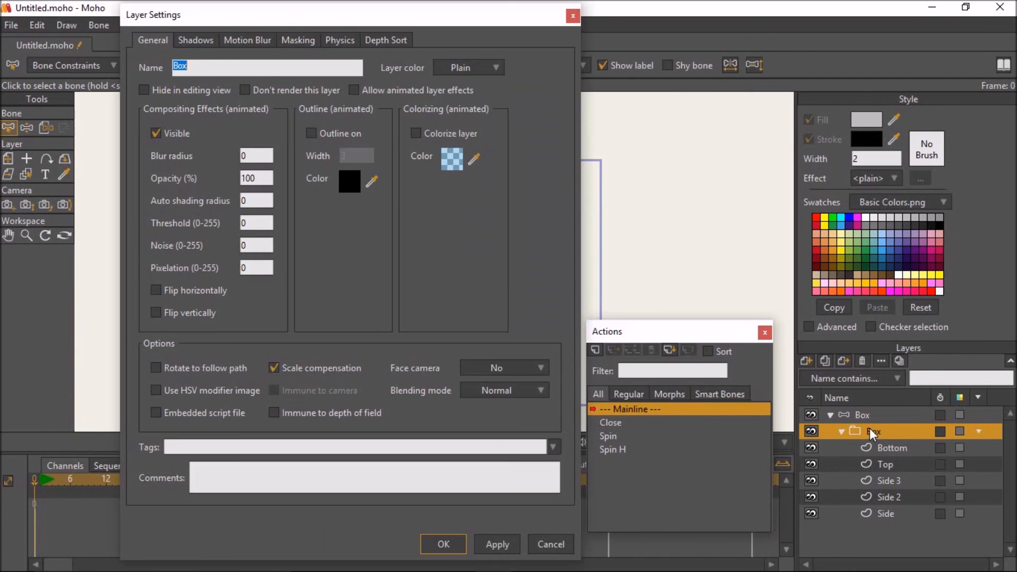
{"action": "left_click", "coordinate": [393, 42]}
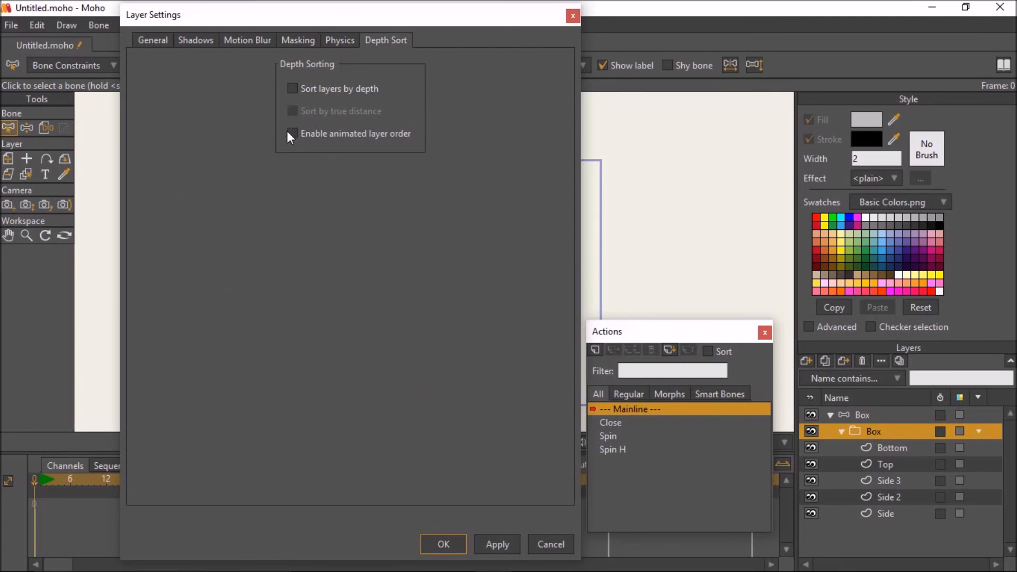
{"action": "left_click", "coordinate": [455, 543]}
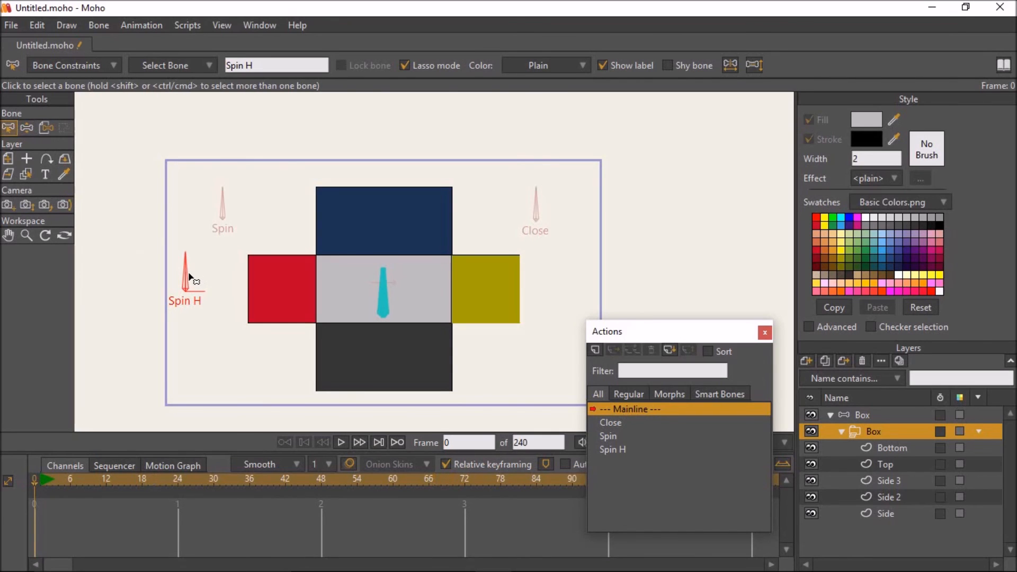
In the Spin H action at frame 2, move the Side 2 layer above Top, directly below Bottom.
{"action": "double_click", "coordinate": [612, 450]}
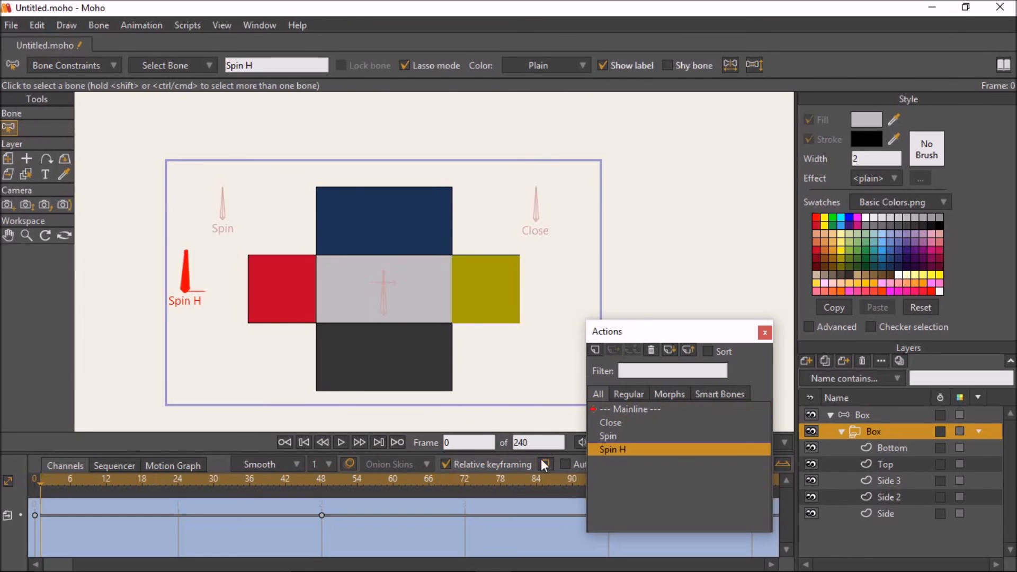
{"action": "mouse_move", "coordinate": [45, 476]}
{"action": "left_mouse_down"}
{"action": "mouse_move", "coordinate": [84, 476]}
{"action": "mouse_move", "coordinate": [34, 483]}
{"action": "mouse_move", "coordinate": [46, 482]}
{"action": "left_mouse_up"}
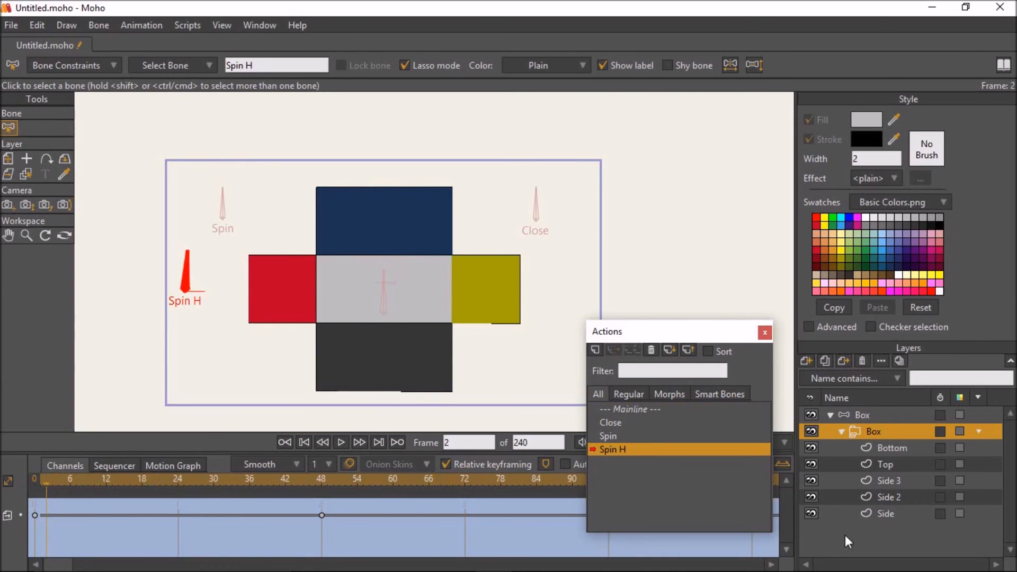
{"action": "left_click", "coordinate": [812, 479]}
{"action": "left_click", "coordinate": [812, 479]}
{"action": "left_click", "coordinate": [814, 495]}
{"action": "left_click", "coordinate": [815, 497]}
{"action": "left_click_drag", "start_coordinate": [877, 497], "coordinate": [882, 464]}
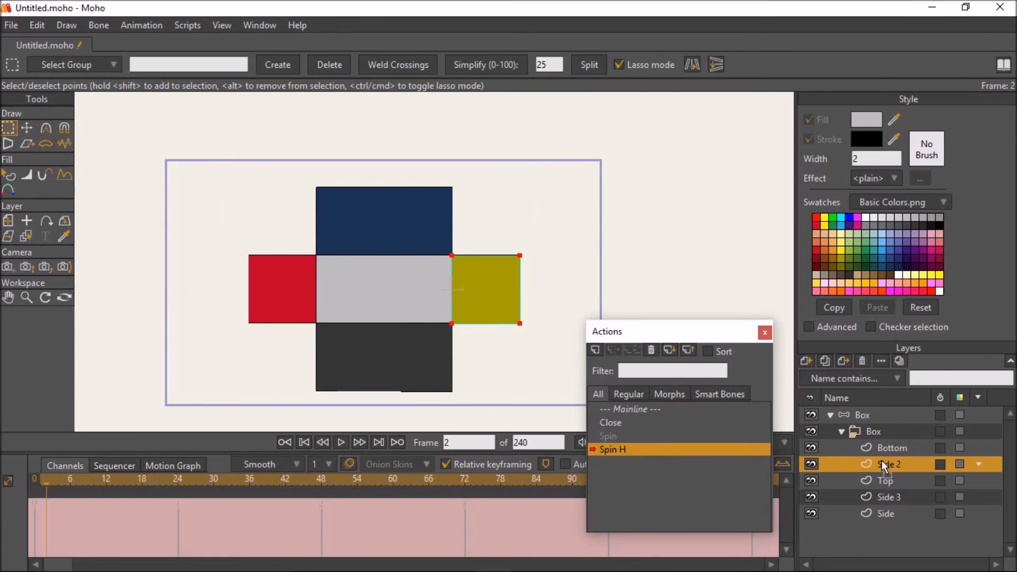
At frame 0 of the Spin H action, move the Bottom layer beneath Side in the Box group, and return to the Mainline.
{"action": "left_click", "coordinate": [812, 447]}
{"action": "left_click", "coordinate": [813, 447]}
{"action": "left_click", "coordinate": [34, 479]}
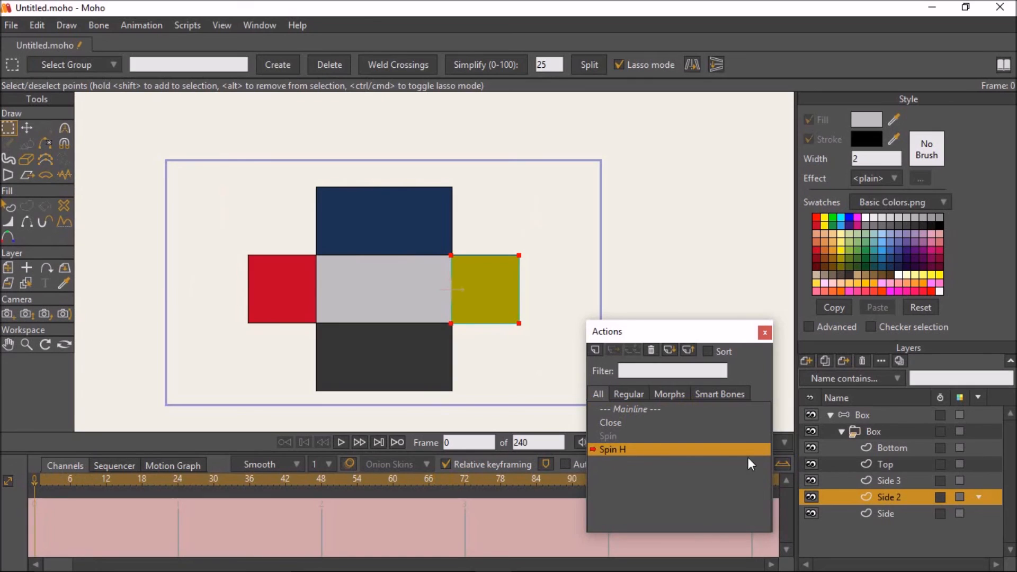
{"action": "left_click_drag", "start_coordinate": [892, 449], "coordinate": [887, 516]}
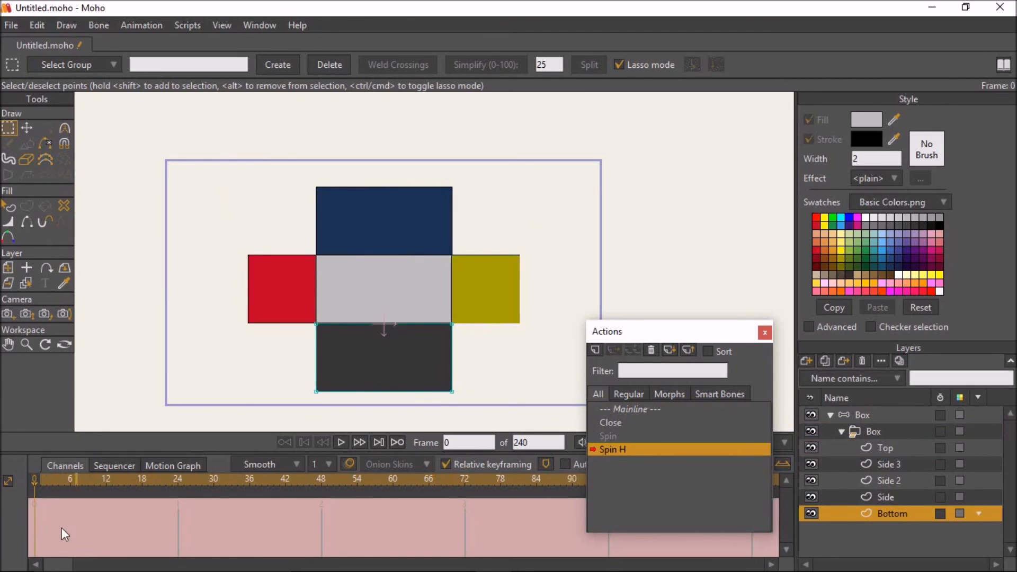
{"action": "left_click_drag", "start_coordinate": [40, 479], "coordinate": [76, 478]}
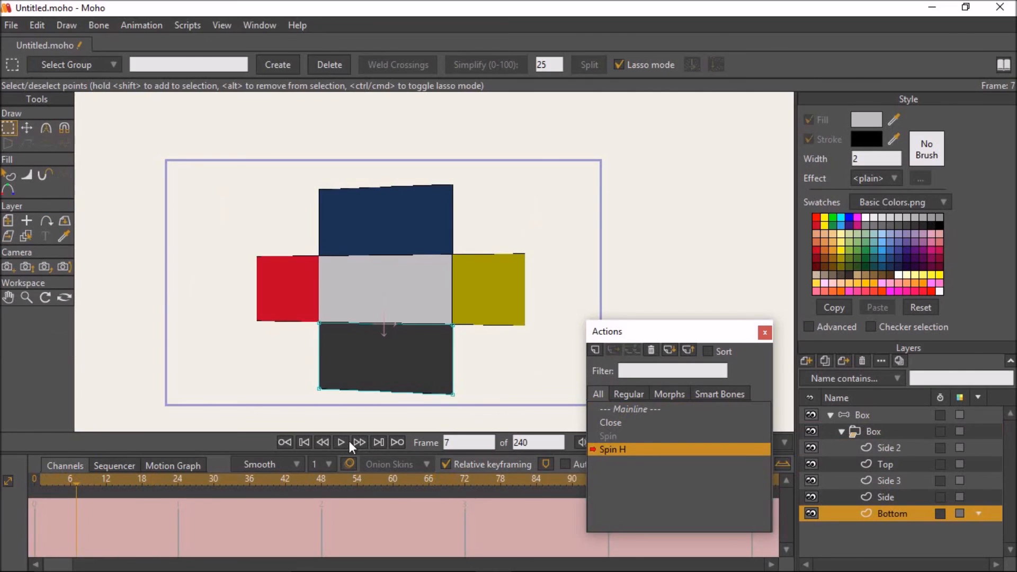
{"action": "left_click", "coordinate": [646, 410]}
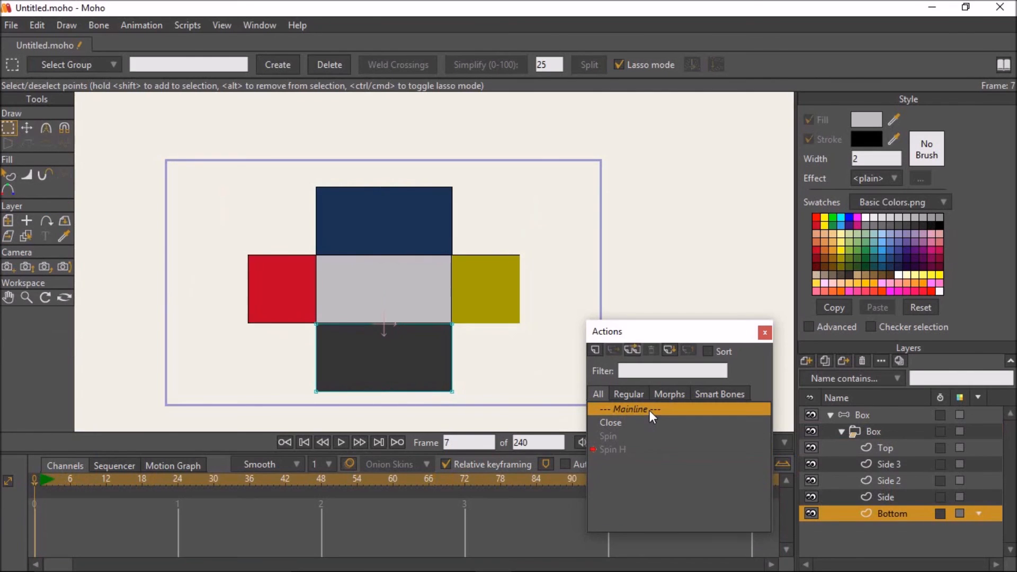
At frame 3 on the Box bone layer, test the Spin H, Close and Spin dials and shift the central bone towards the frame's lower-left corner.
{"action": "left_click", "coordinate": [53, 476]}
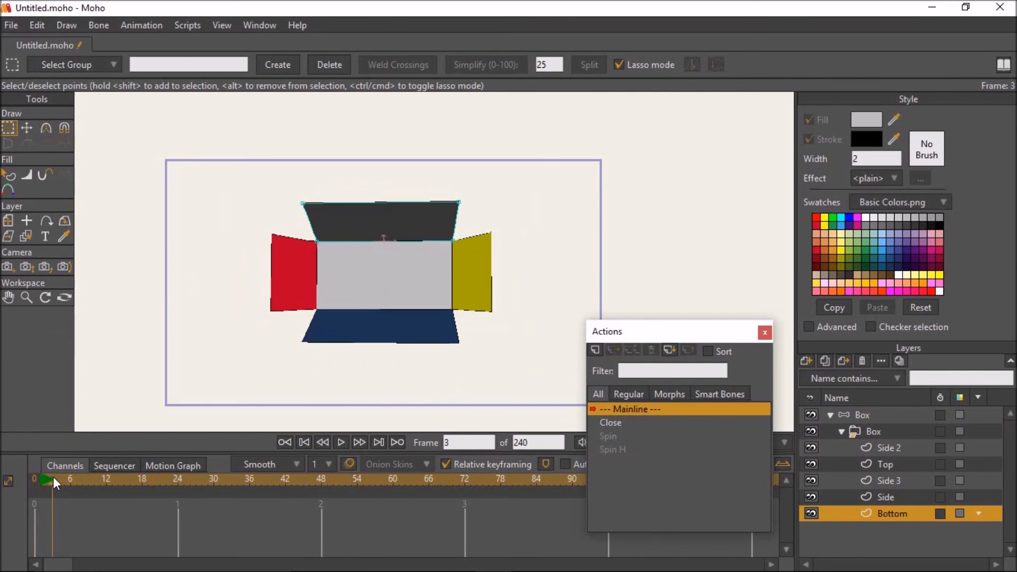
{"action": "left_click", "coordinate": [882, 418]}
{"action": "left_click", "coordinate": [46, 127]}
{"action": "mouse_move", "coordinate": [199, 266]}
{"action": "left_mouse_down"}
{"action": "mouse_move", "coordinate": [222, 276]}
{"action": "mouse_move", "coordinate": [200, 265]}
{"action": "mouse_move", "coordinate": [214, 266]}
{"action": "left_mouse_up"}
{"action": "left_click_drag", "start_coordinate": [585, 197], "coordinate": [587, 234]}
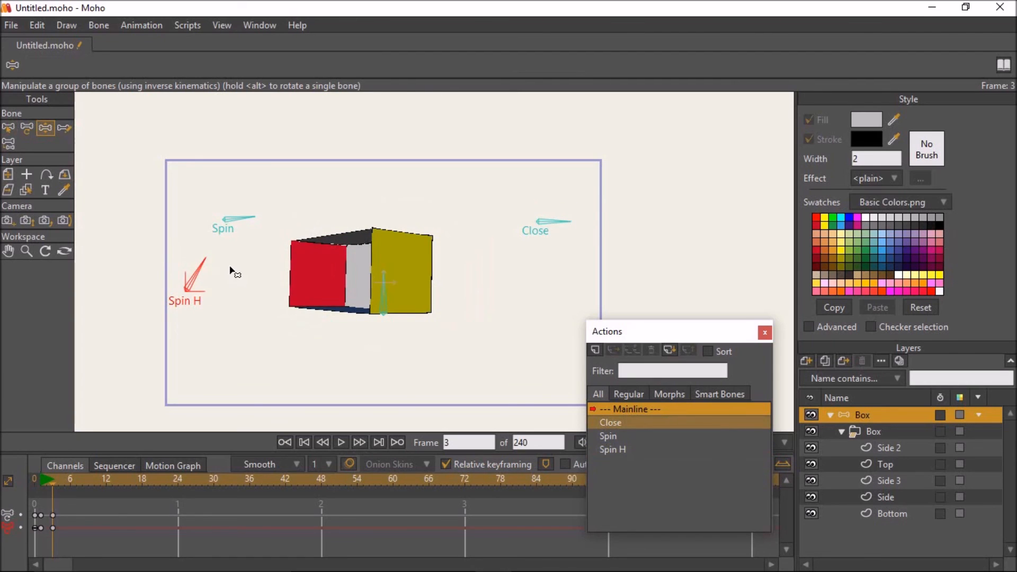
{"action": "left_click_drag", "start_coordinate": [245, 222], "coordinate": [286, 202]}
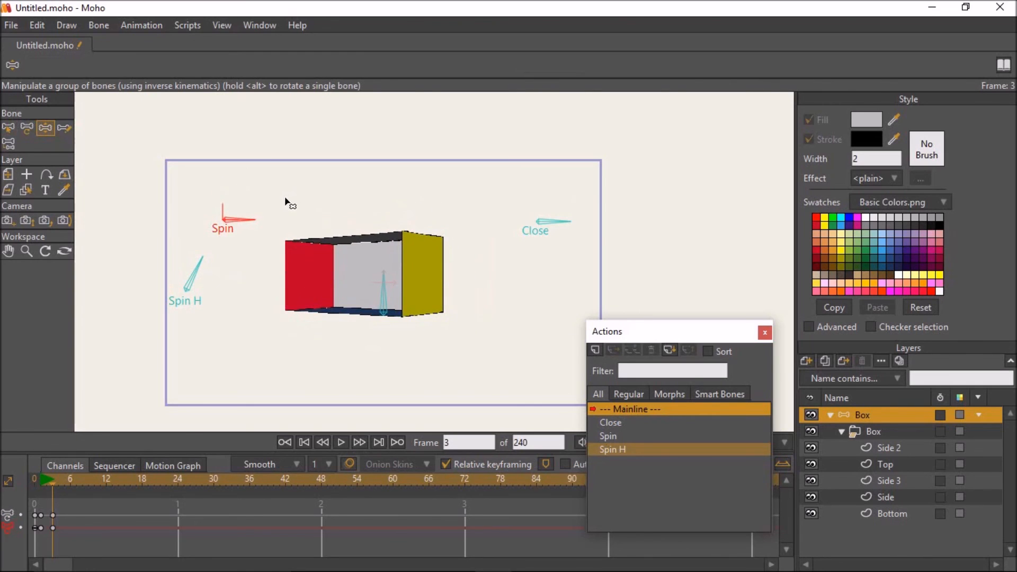
{"action": "left_click_drag", "start_coordinate": [390, 313], "coordinate": [271, 404]}
{"action": "scroll", "coordinate": [349, 402], "scroll_direction": "down", "scroll_amount": 1}
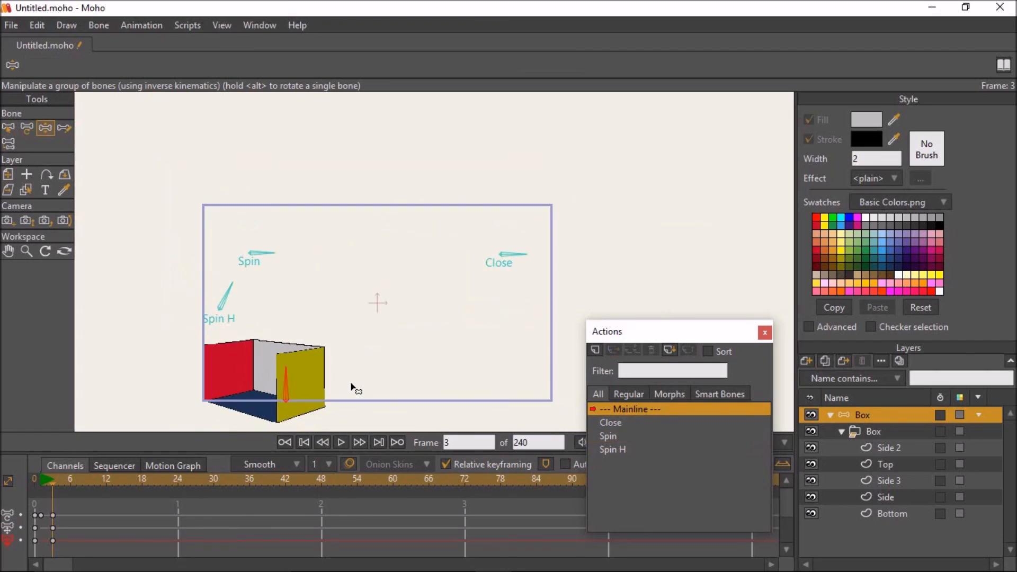
{"action": "left_click_drag", "start_coordinate": [352, 386], "coordinate": [374, 286]}
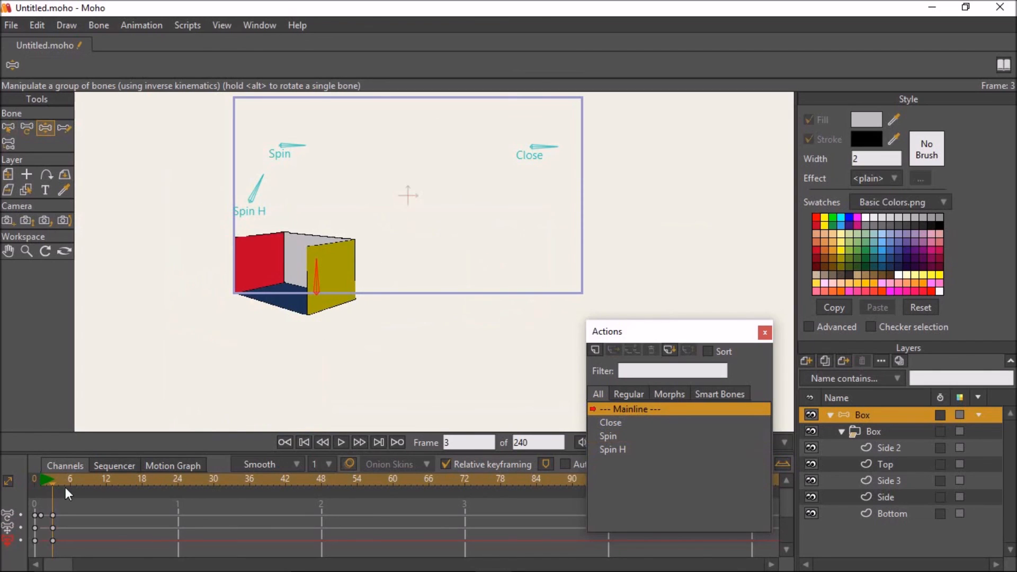
Replace the bone layer's keyframes with a pose that has the Close and Spin dials turned fully clockwise, keyed at frame 1.
{"action": "key", "text": "Delete"}
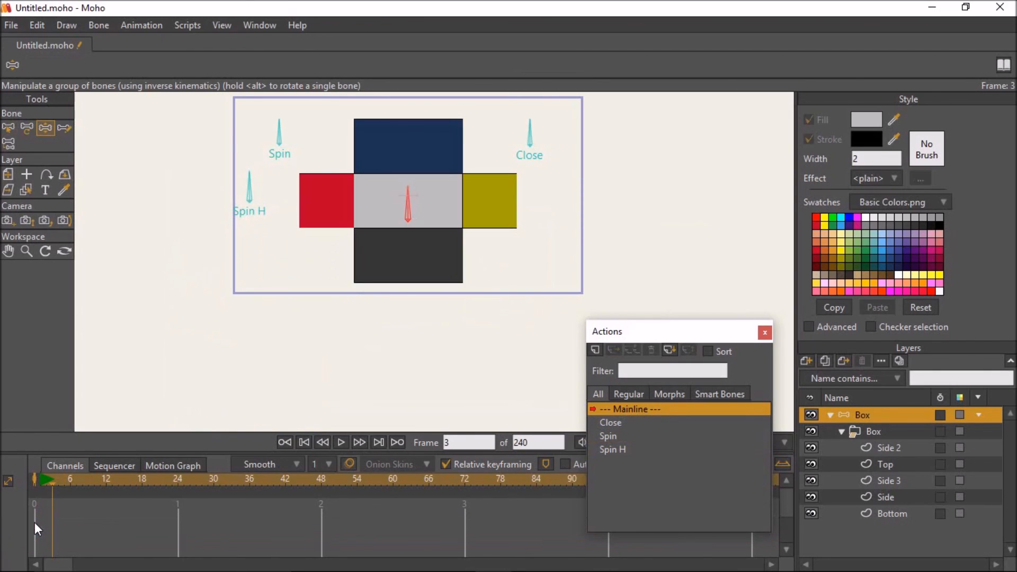
{"action": "left_click_drag", "start_coordinate": [531, 132], "coordinate": [578, 176]}
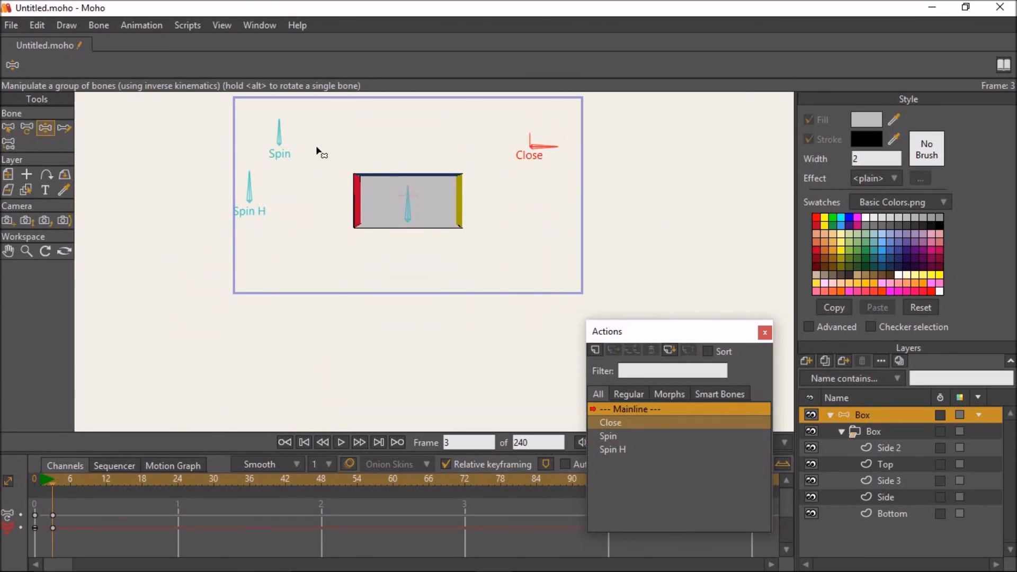
{"action": "left_click_drag", "start_coordinate": [281, 131], "coordinate": [342, 169]}
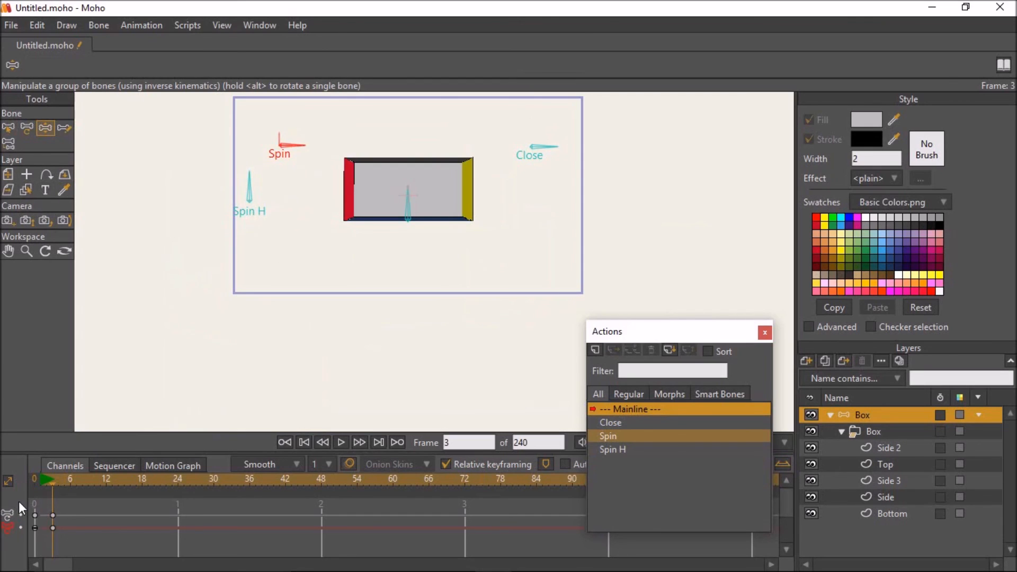
{"action": "left_click_drag", "start_coordinate": [58, 516], "coordinate": [41, 514]}
{"action": "left_click", "coordinate": [43, 481]}
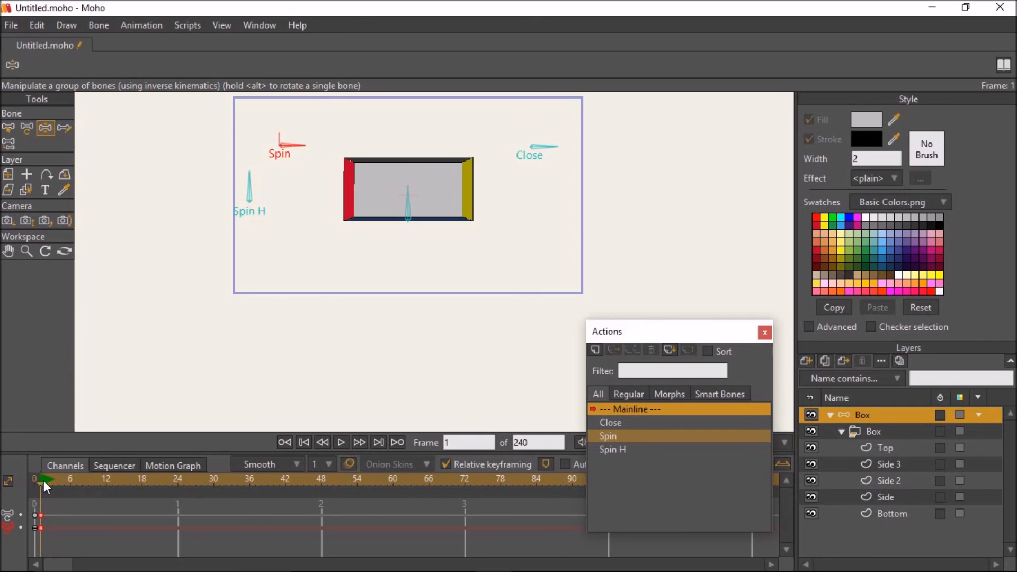
Scale the Box bone layer up uniformly to about 2.32 at frame 1 and centre the box interior over the camera frame.
{"action": "left_click", "coordinate": [9, 176]}
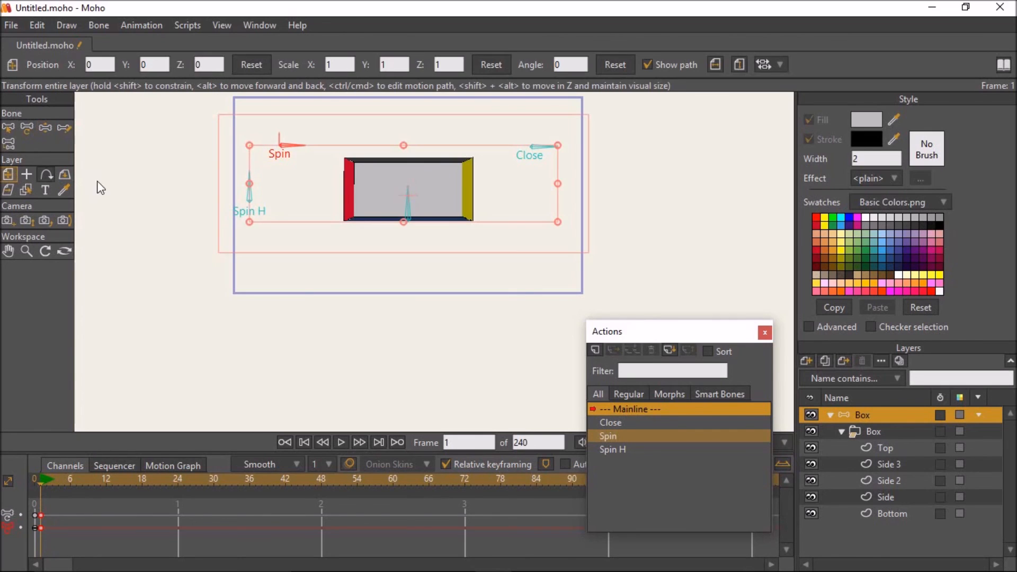
{"action": "left_click_drag", "start_coordinate": [558, 222], "coordinate": [587, 284]}
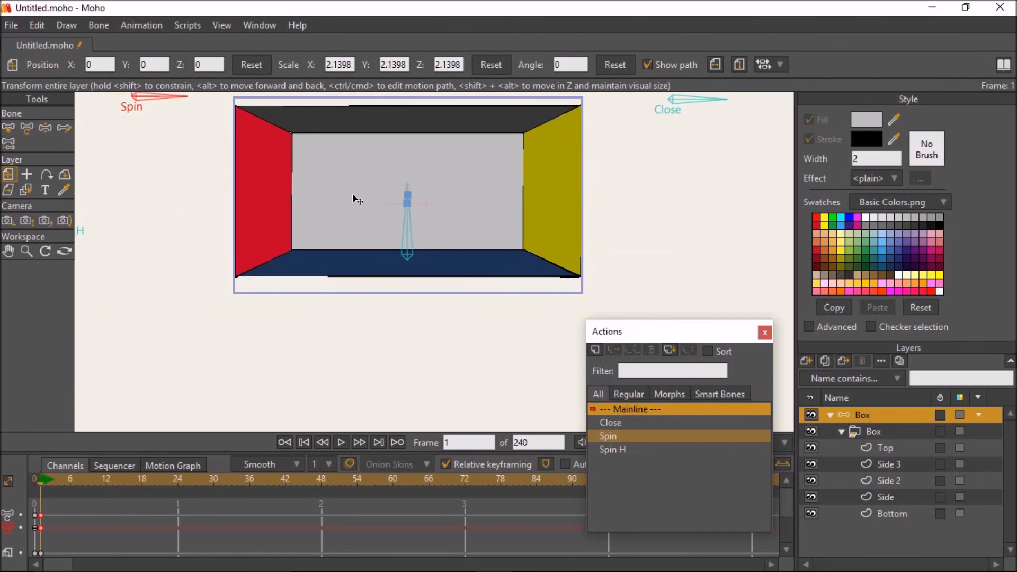
{"action": "left_click_drag", "start_coordinate": [358, 200], "coordinate": [358, 201]}
{"action": "left_click_drag", "start_coordinate": [728, 262], "coordinate": [733, 265]}
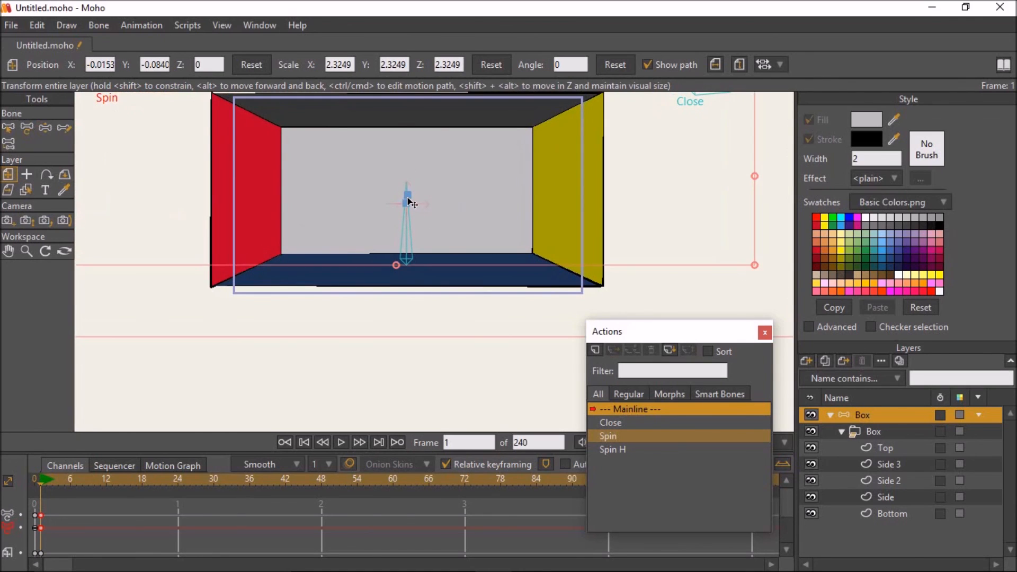
{"action": "left_click_drag", "start_coordinate": [408, 200], "coordinate": [409, 207]}
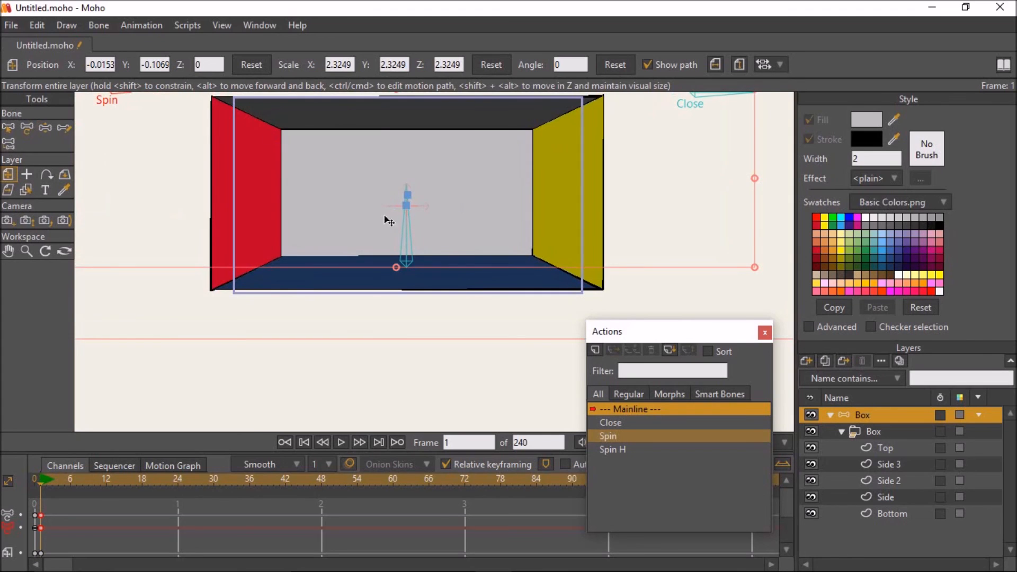
Lower the enlarged Box bone layer within the camera frame to about X -0.0086, Y -0.2924.
{"action": "left_click", "coordinate": [63, 128]}
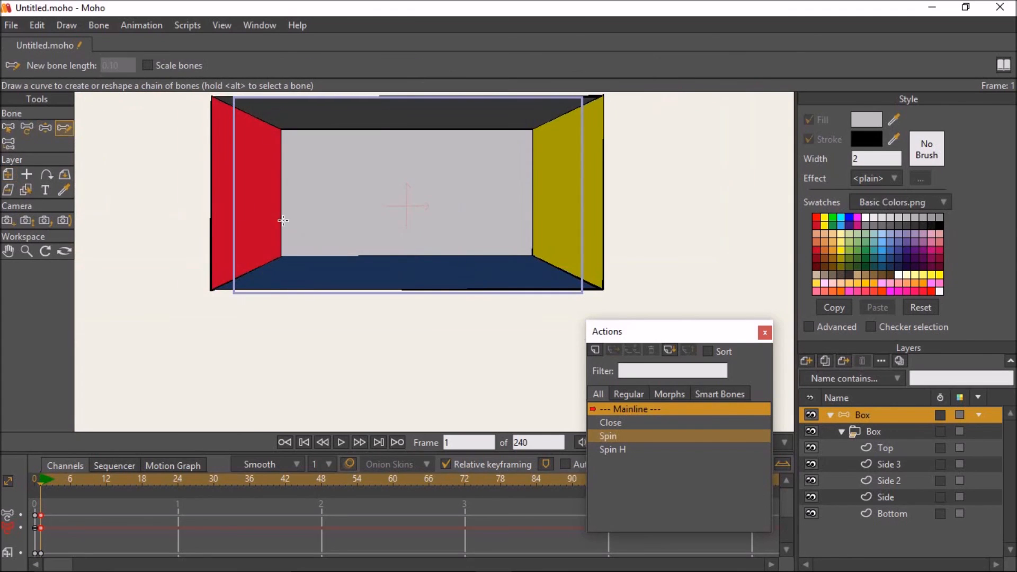
{"action": "scroll", "coordinate": [454, 281], "scroll_direction": "up", "scroll_amount": 3}
{"action": "scroll", "coordinate": [320, 263], "scroll_direction": "down", "scroll_amount": 2}
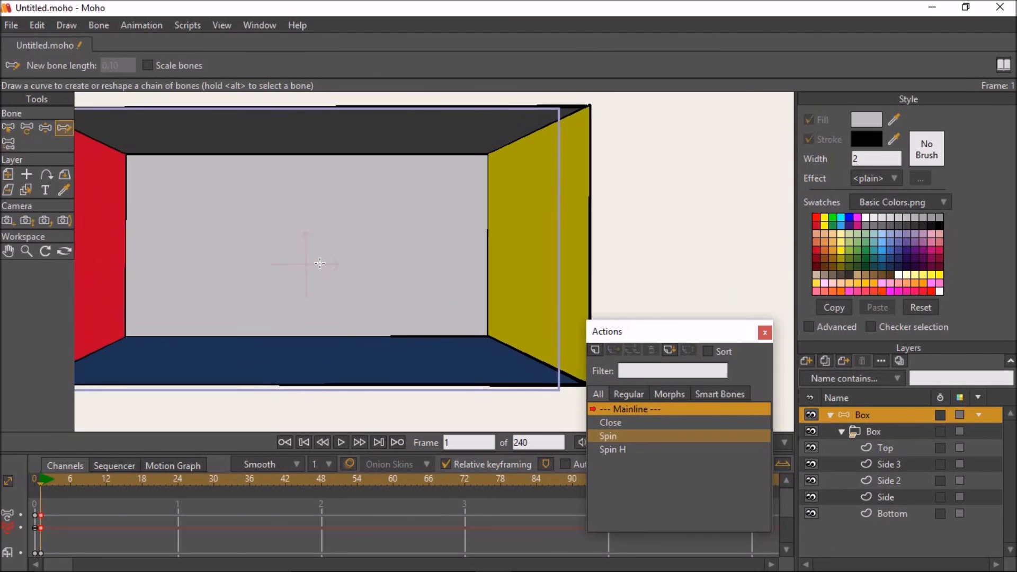
{"action": "left_click_drag", "start_coordinate": [321, 267], "coordinate": [342, 258]}
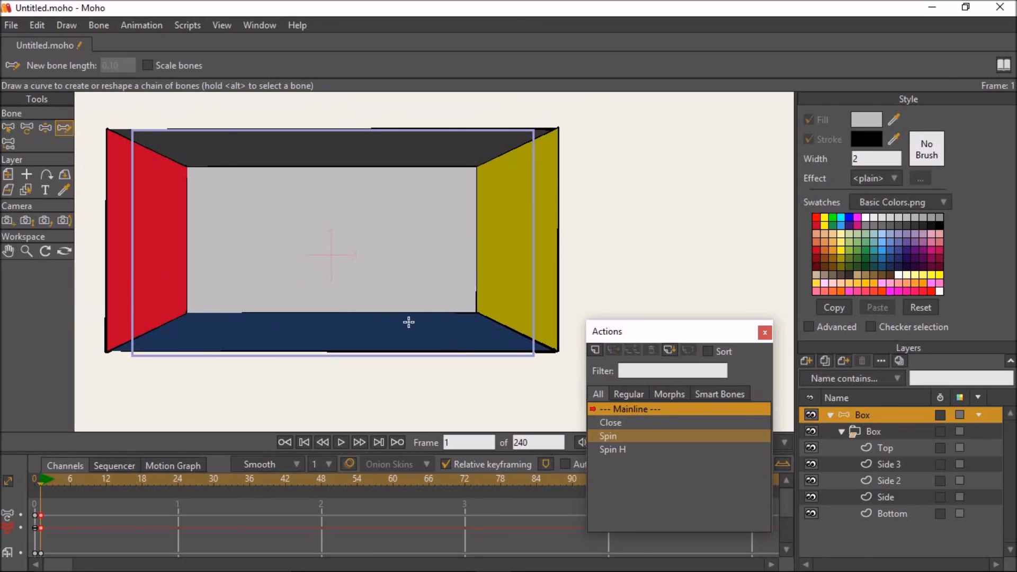
{"action": "left_click", "coordinate": [8, 174]}
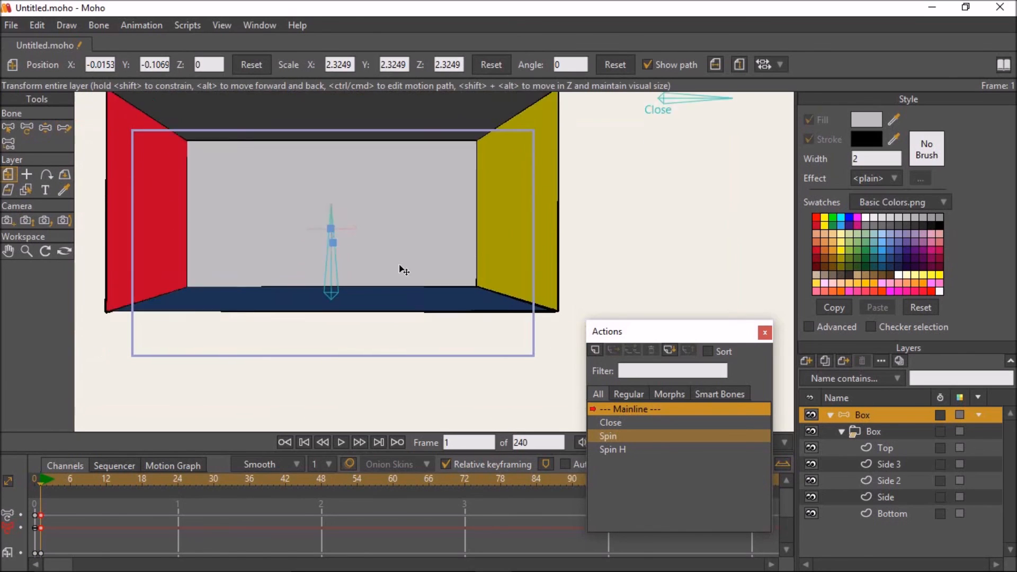
{"action": "left_click_drag", "start_coordinate": [401, 292], "coordinate": [402, 344]}
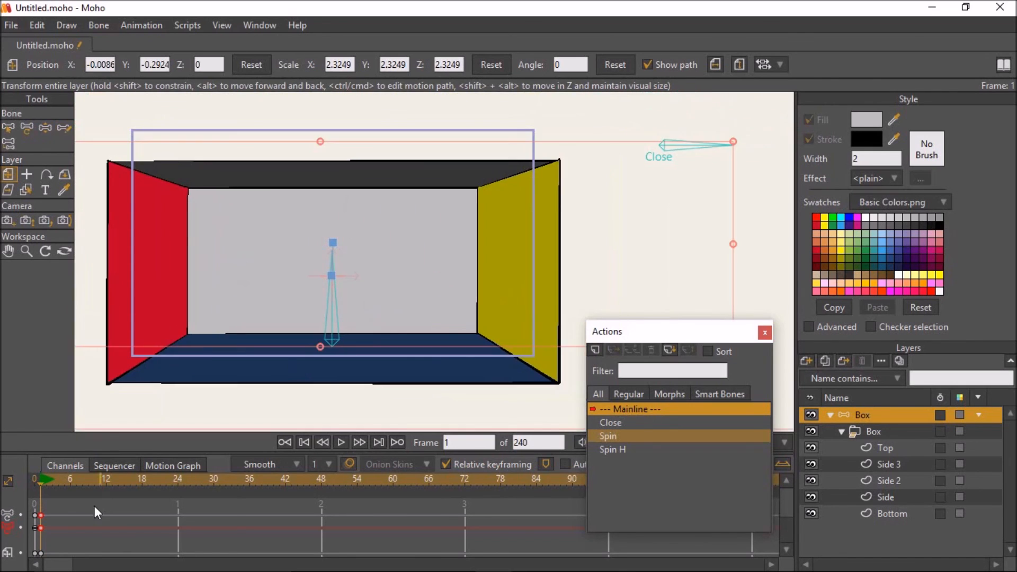
{"action": "left_click_drag", "start_coordinate": [37, 533], "coordinate": [35, 524]}
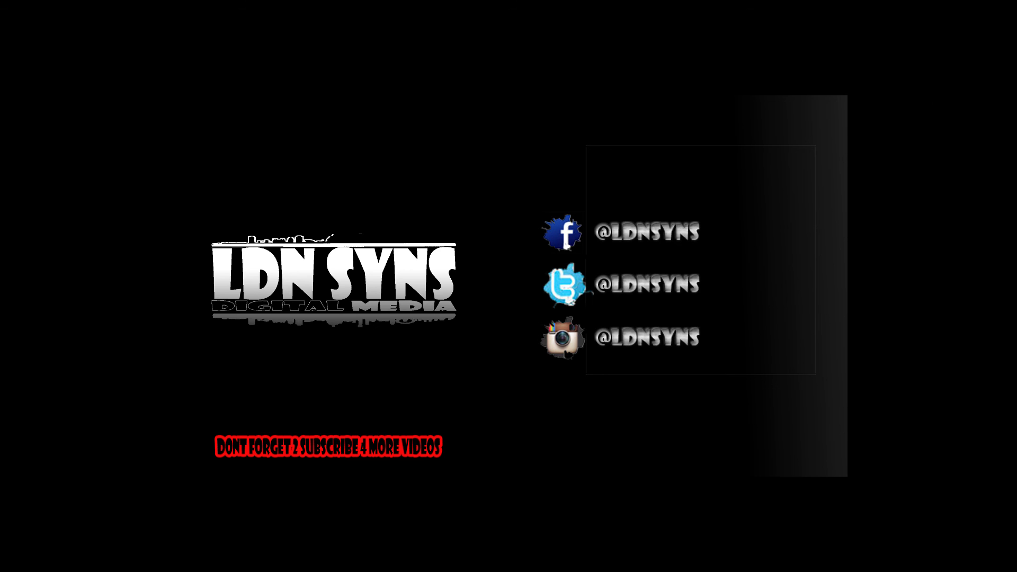